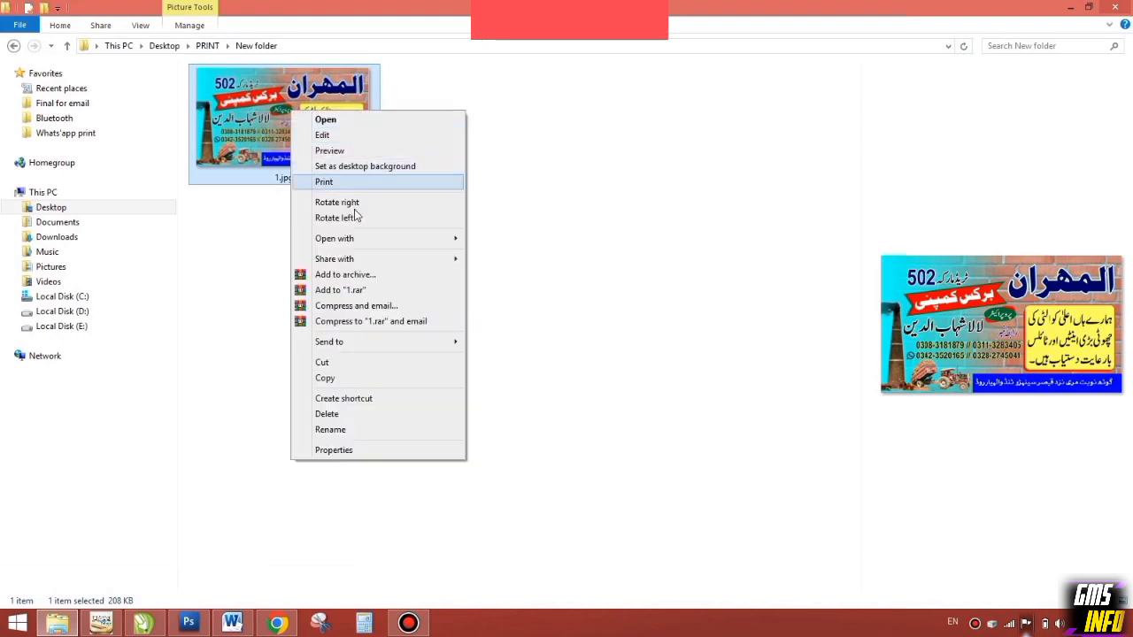
# Copy 1.jpg from the New folder and paste it into the CorelDRAW document as the reference card.
pyautogui.click(343, 375)
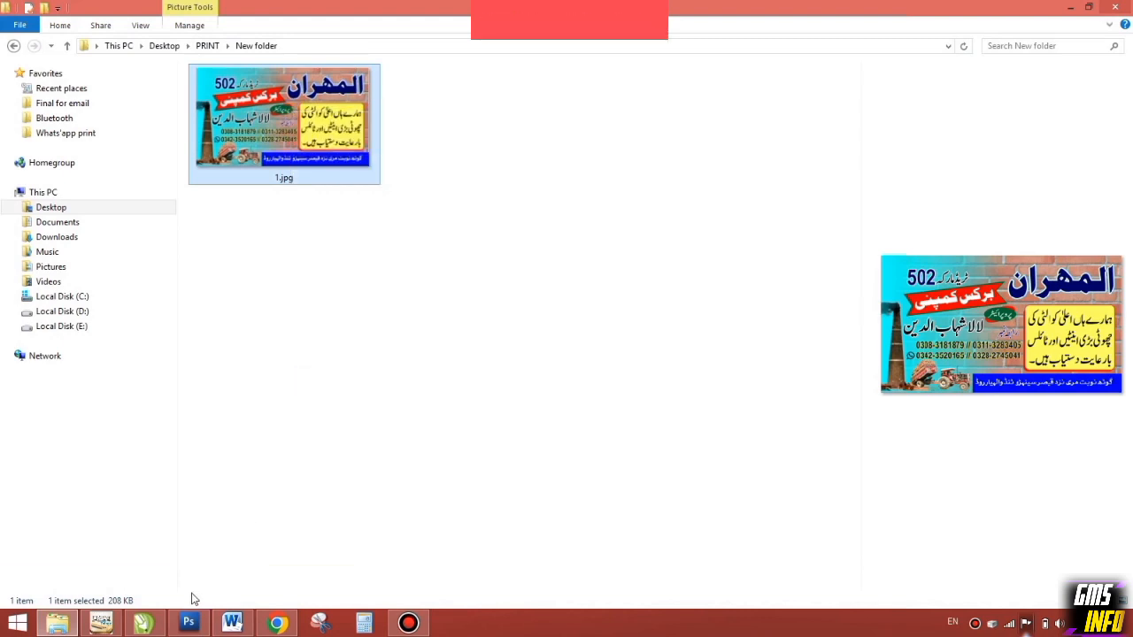
pyautogui.click(143, 623)
pyautogui.rightClick(135, 245)
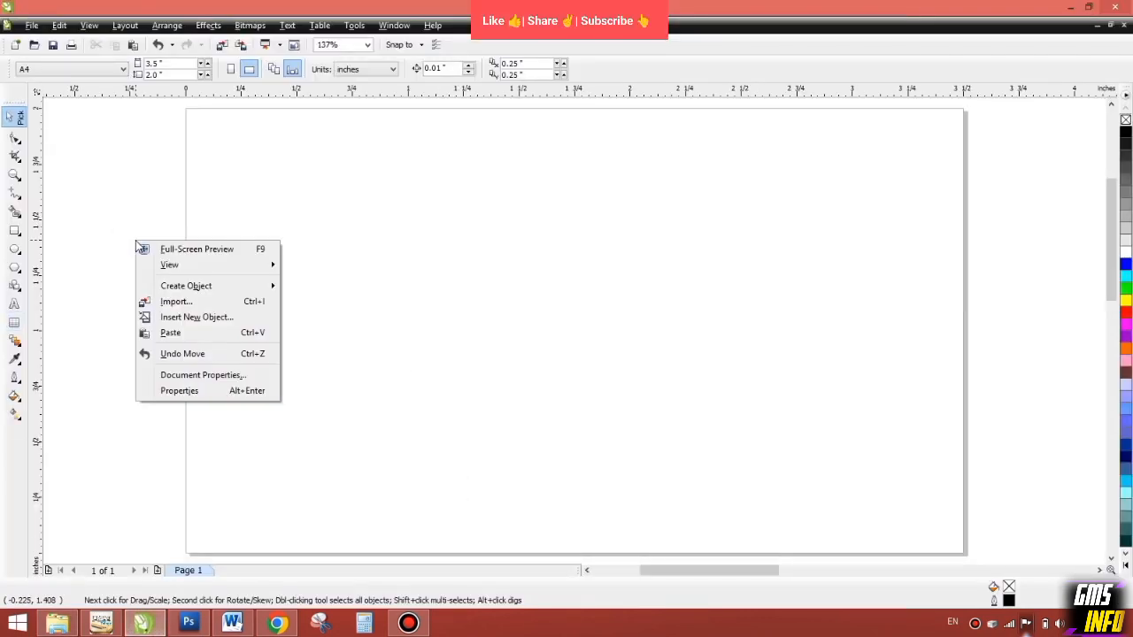
pyautogui.click(221, 334)
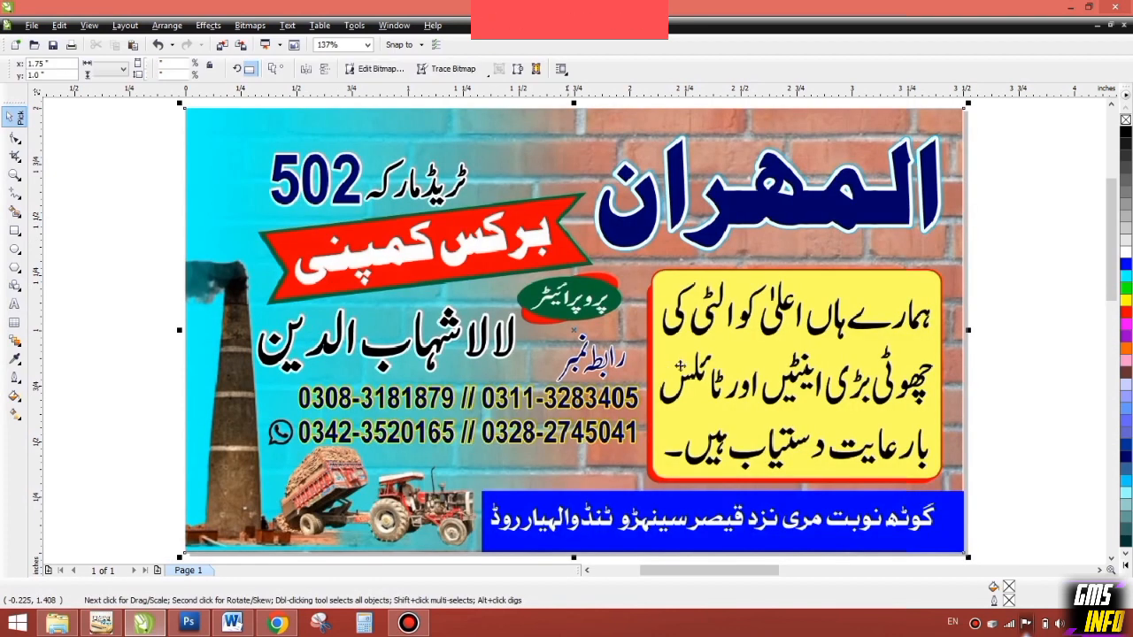
# Move the pasted reference card off the page, directly beside the left edge of the blank card rectangle.
pyautogui.scroll(-4, 574, 331)
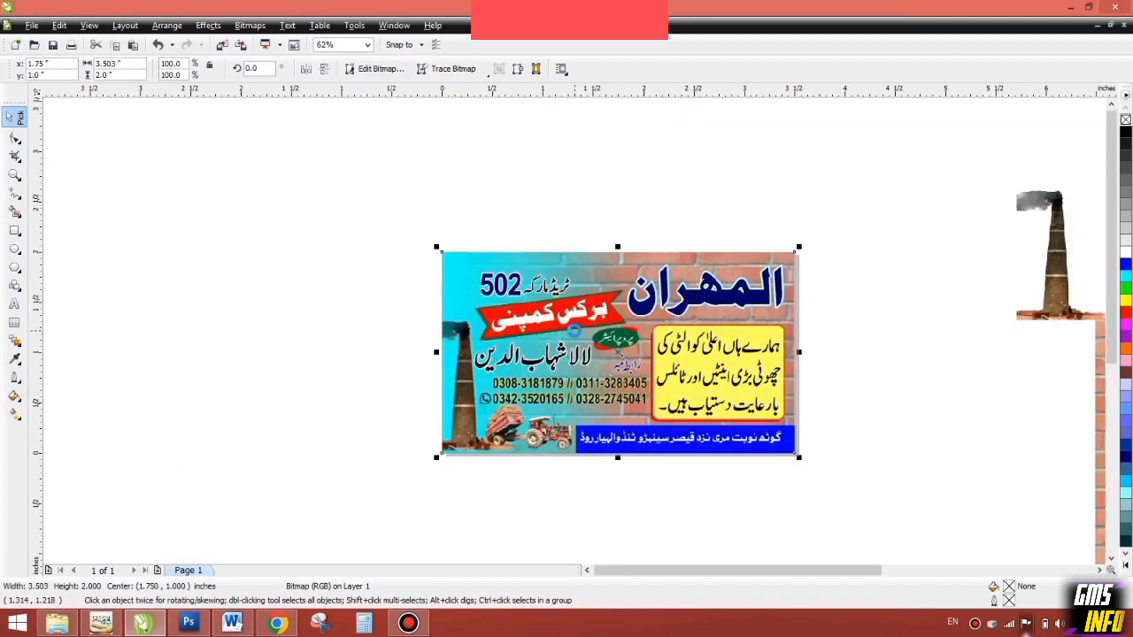
pyautogui.moveTo(573, 332); pyautogui.dragTo(419, 329)
pyautogui.keyDown('shift'); pyautogui.click(579, 329); pyautogui.keyUp('shift')
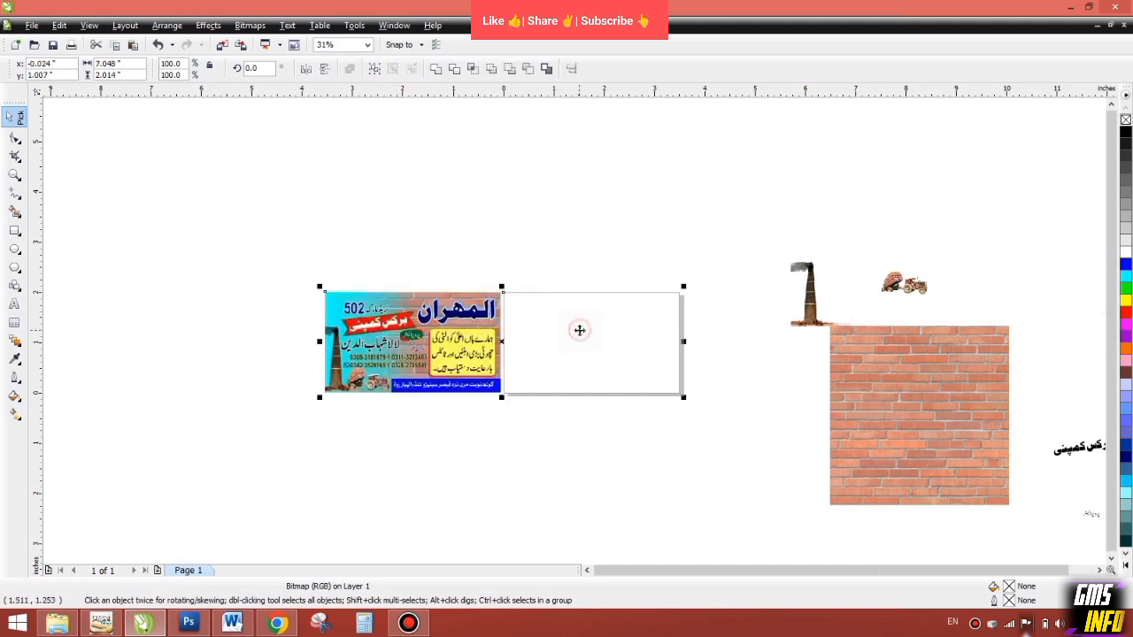
pyautogui.hotkey('shift', 'F2')
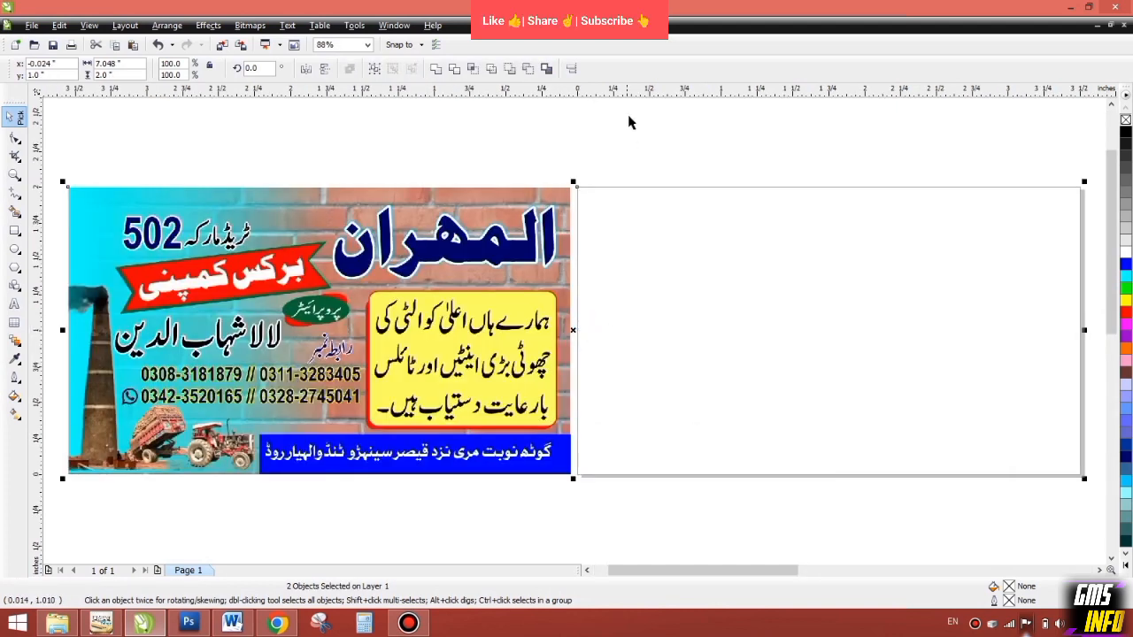
# Set the width of the blank page-sized rectangle to 3.5 inches and deselect it.
pyautogui.click(678, 243)
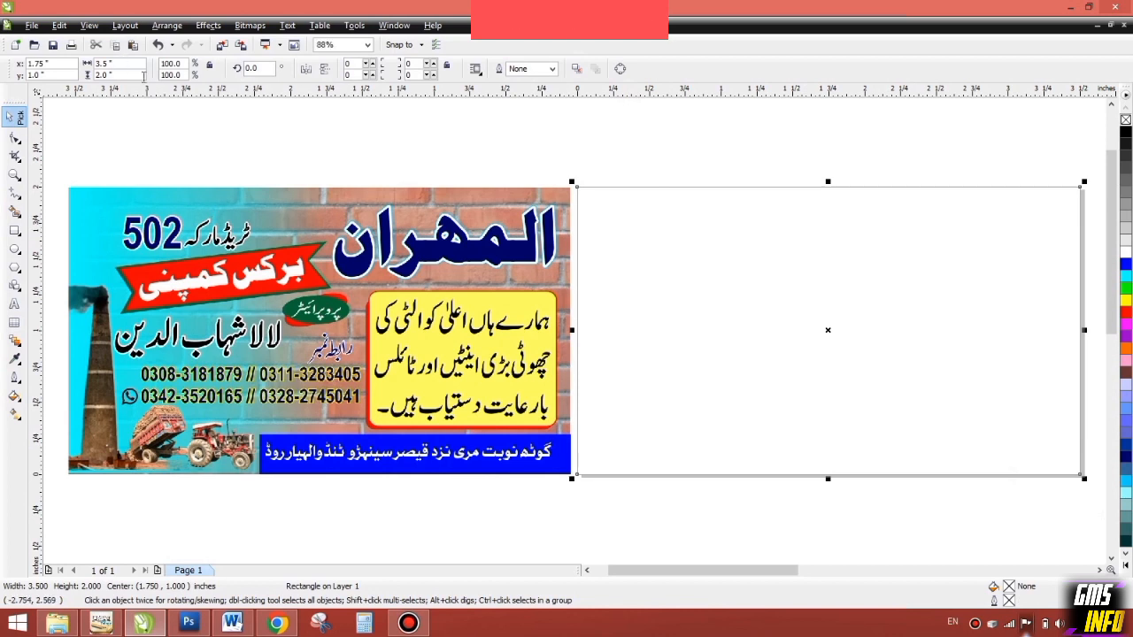
pyautogui.doubleClick(111, 65)
pyautogui.write('3.5')
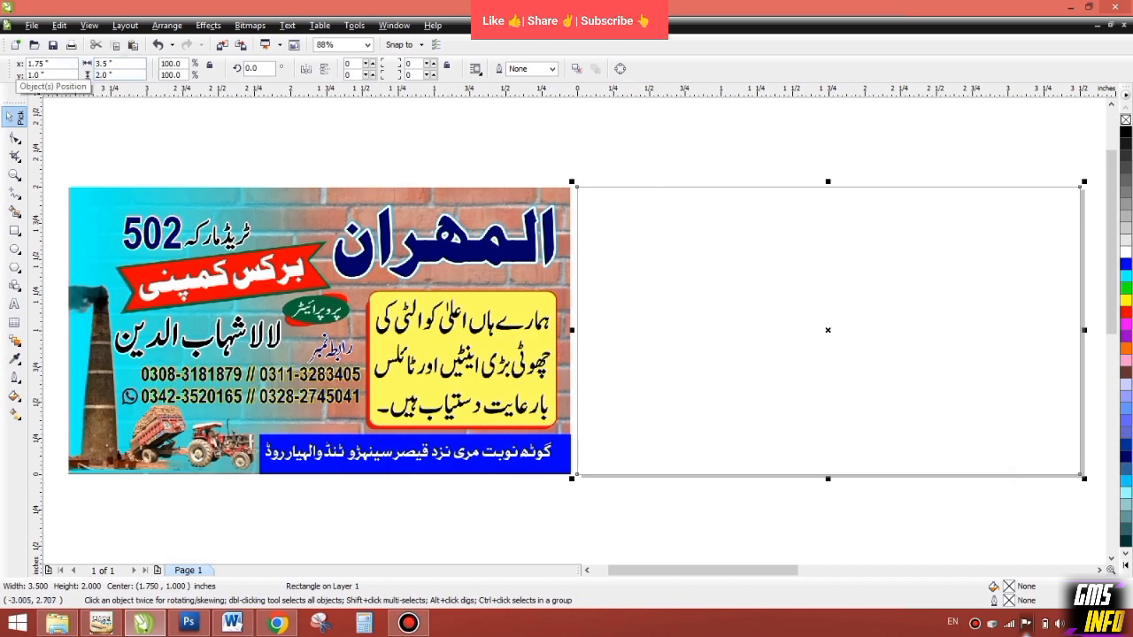
pyautogui.press('F4')
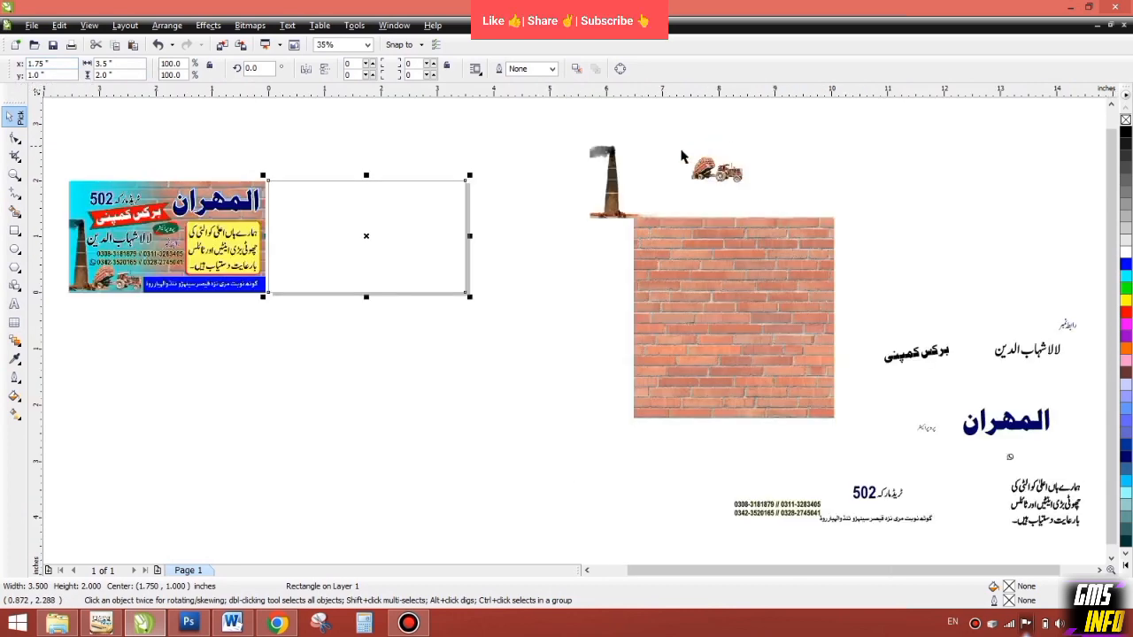
pyautogui.click(369, 169)
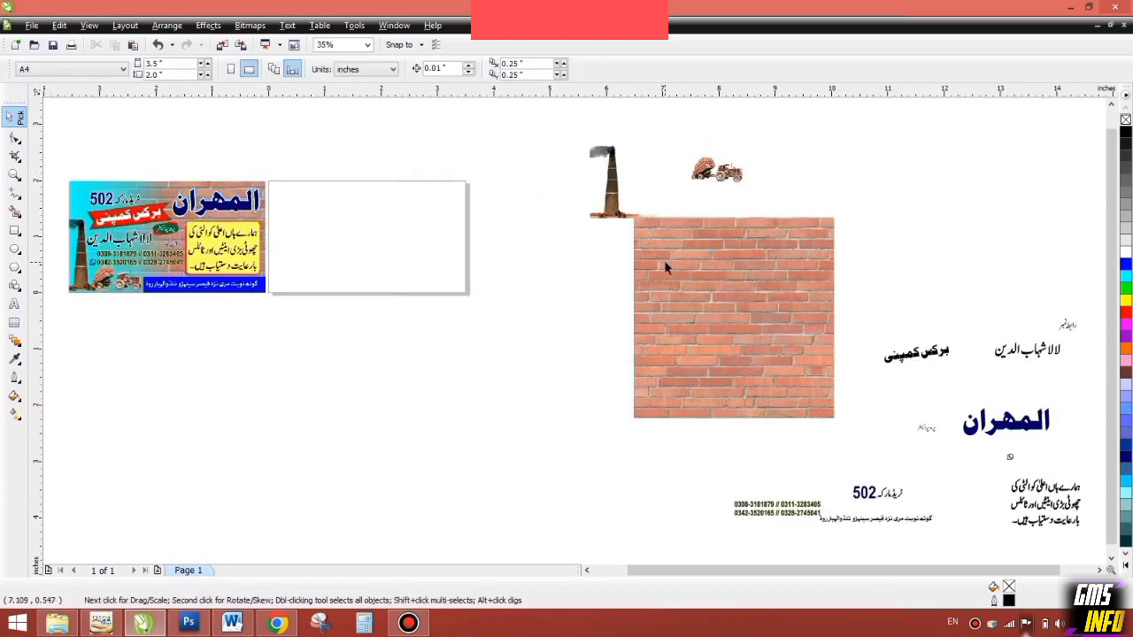
# Move the brick wall image closer to the page and PowerClip it inside the blank card rectangle.
pyautogui.moveTo(666, 260); pyautogui.dragTo(563, 299)
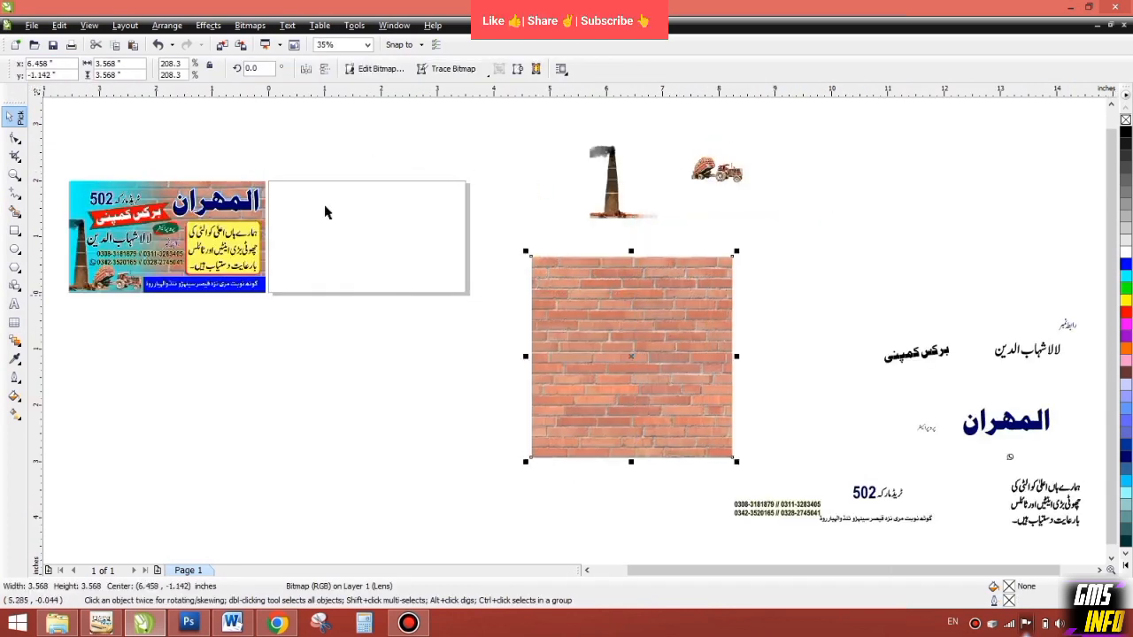
pyautogui.click(198, 28)
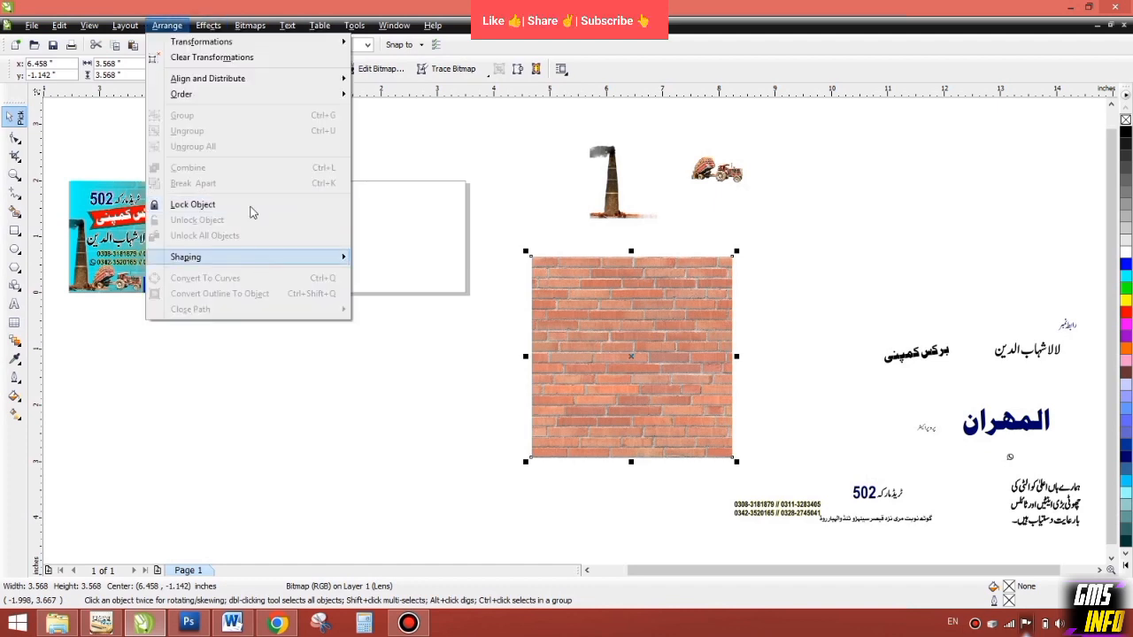
pyautogui.moveTo(274, 240)
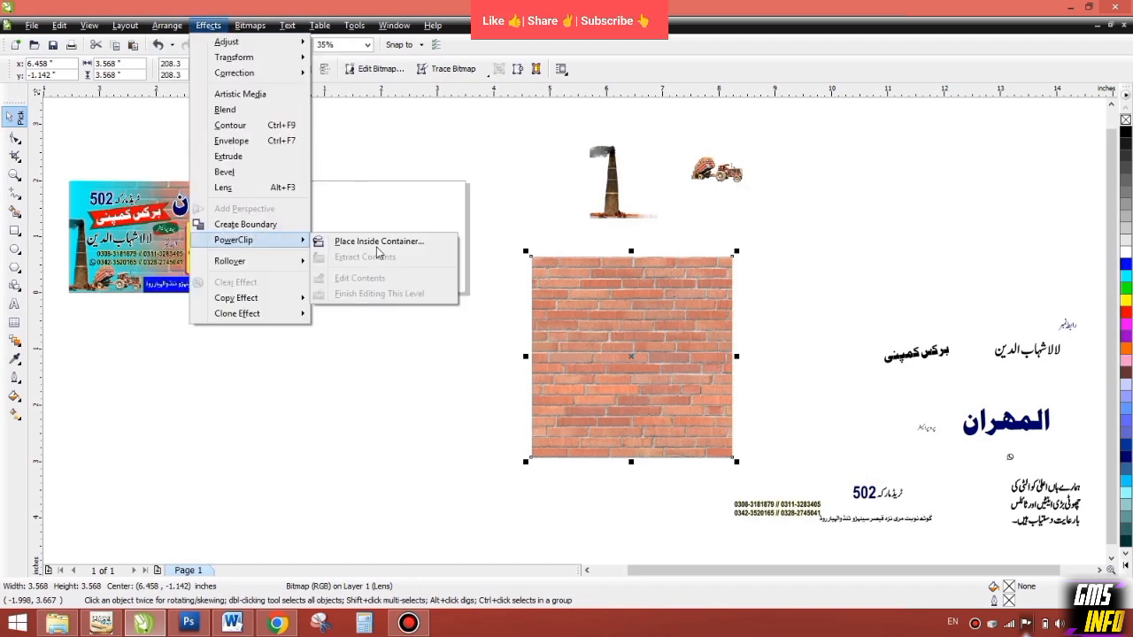
pyautogui.click(376, 240)
pyautogui.click(319, 226)
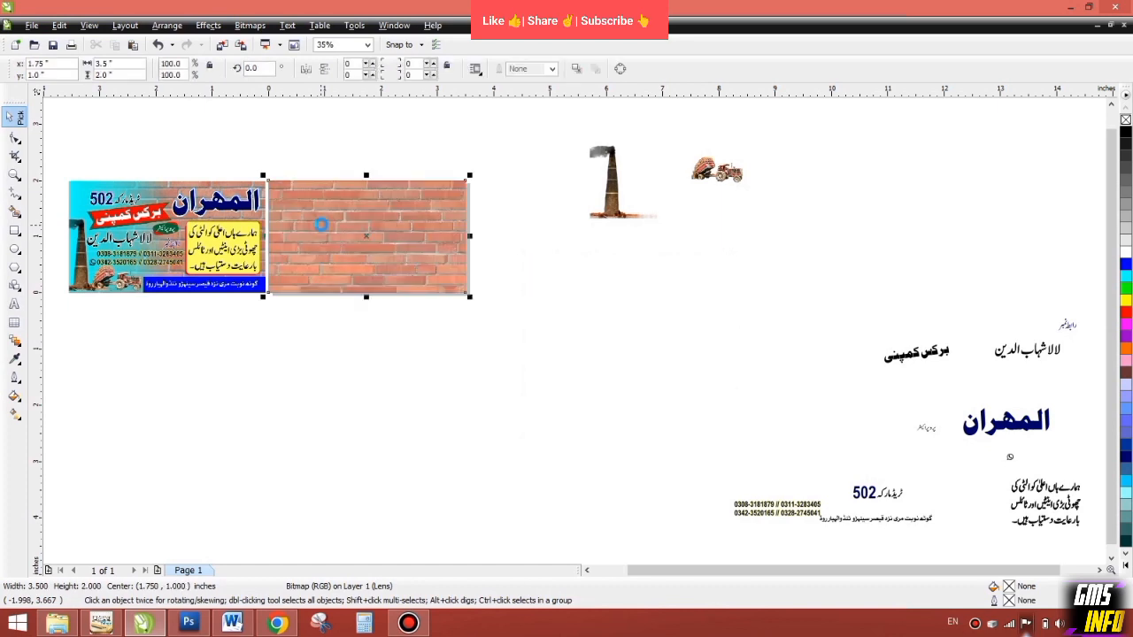
# Edit the PowerClip contents, move the brick image down so its upper part fills the card frame, and finish editing.
pyautogui.rightClick(321, 227)
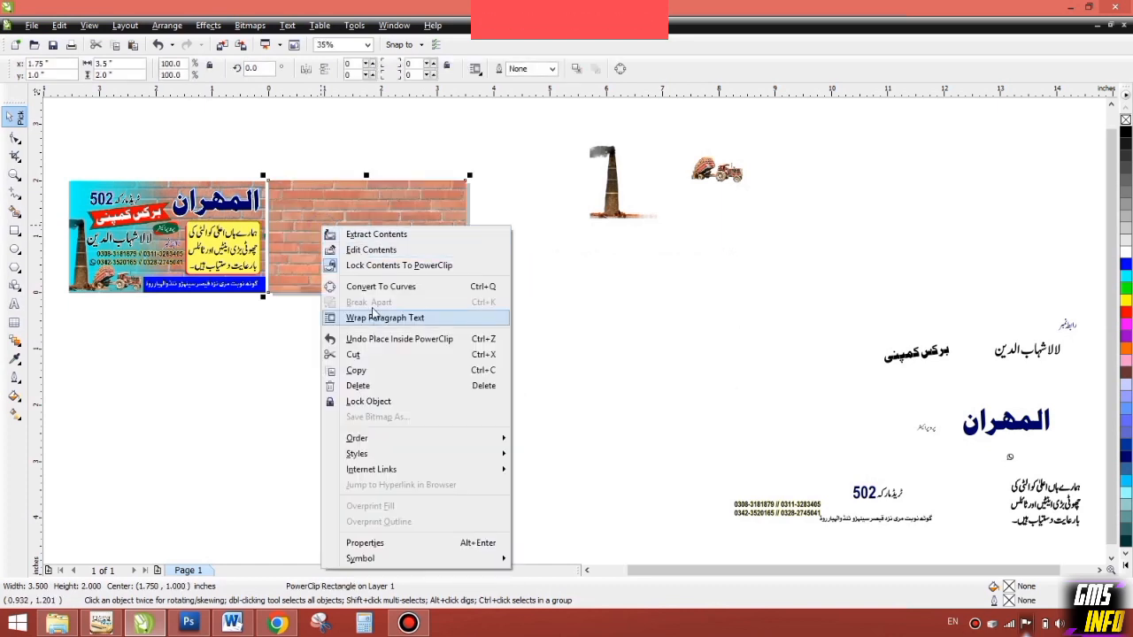
pyautogui.click(334, 205)
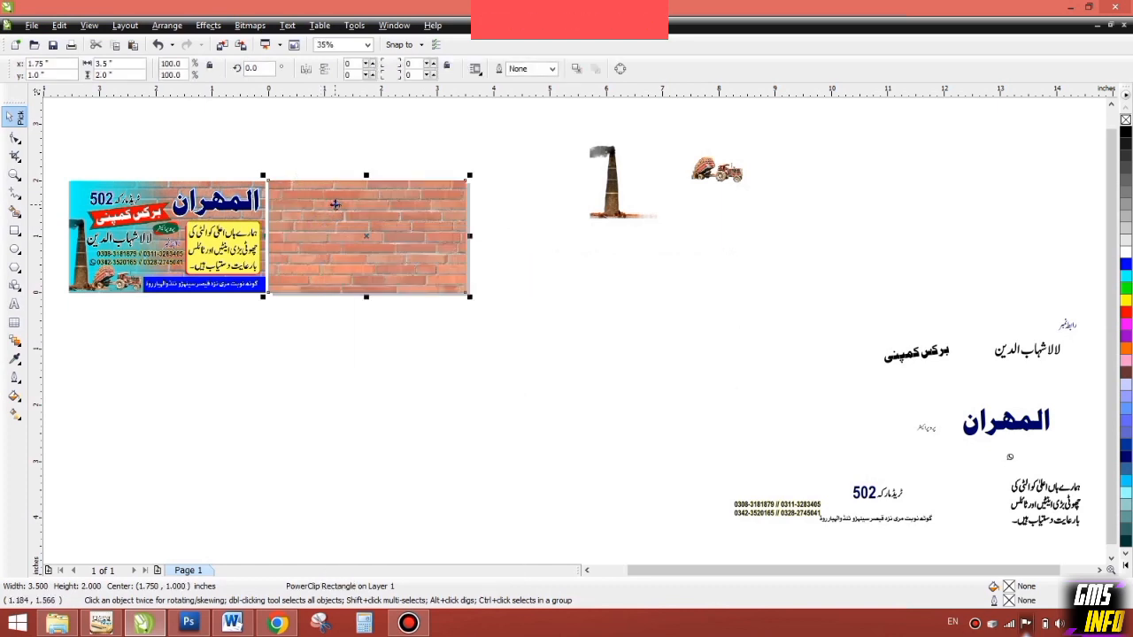
pyautogui.rightClick(334, 204)
pyautogui.click(395, 226)
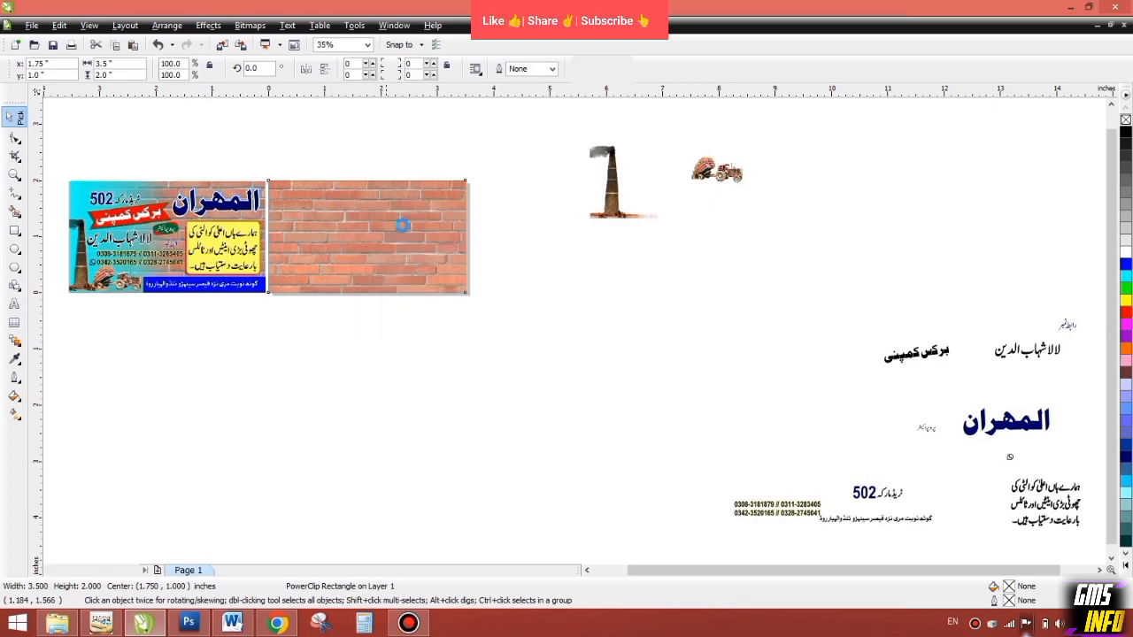
pyautogui.moveTo(420, 166); pyautogui.dragTo(421, 195)
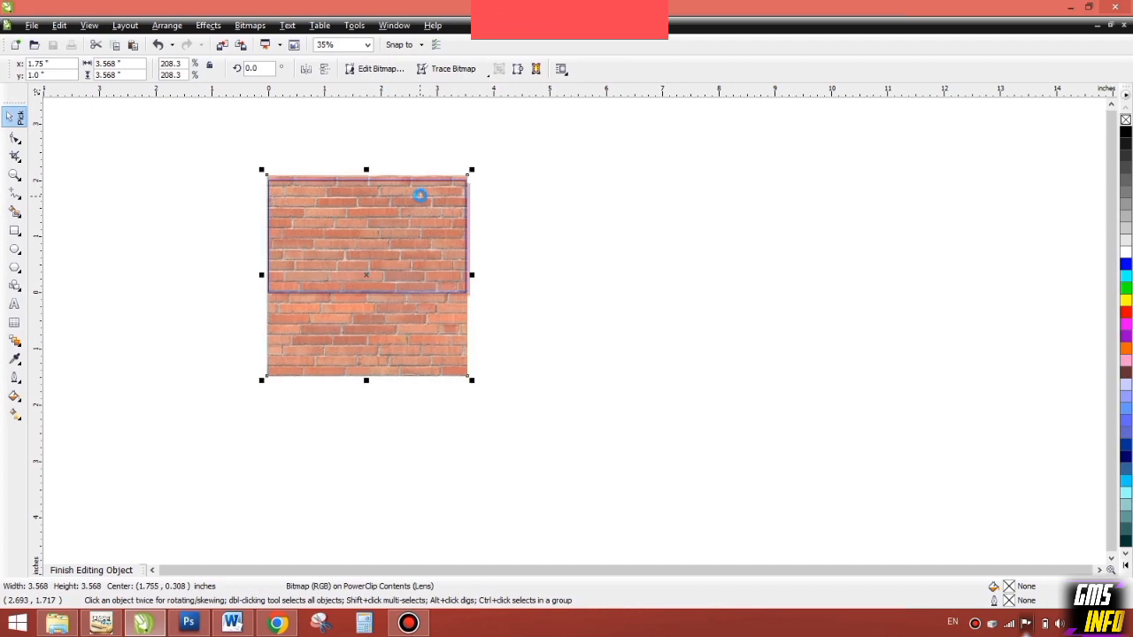
pyautogui.rightClick(420, 195)
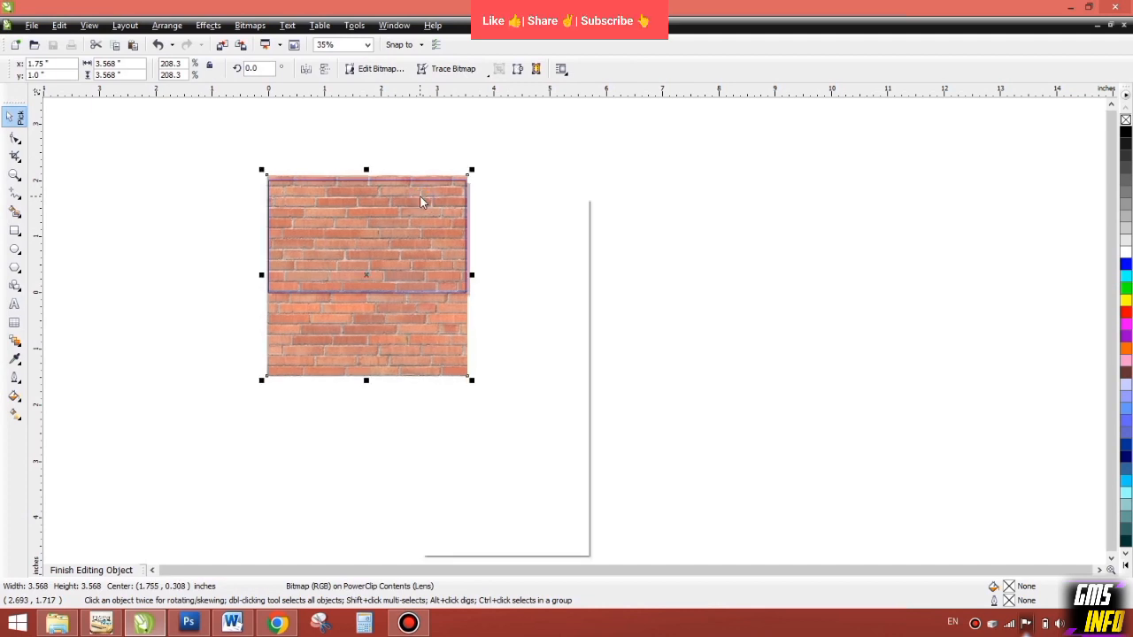
pyautogui.click(462, 269)
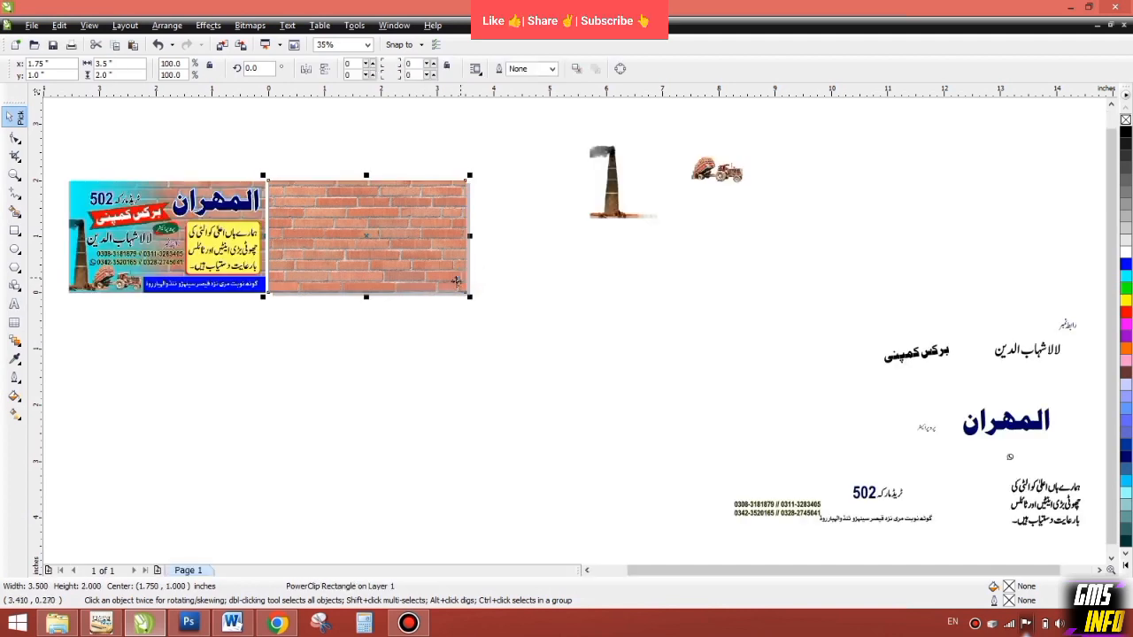
pyautogui.click(422, 320)
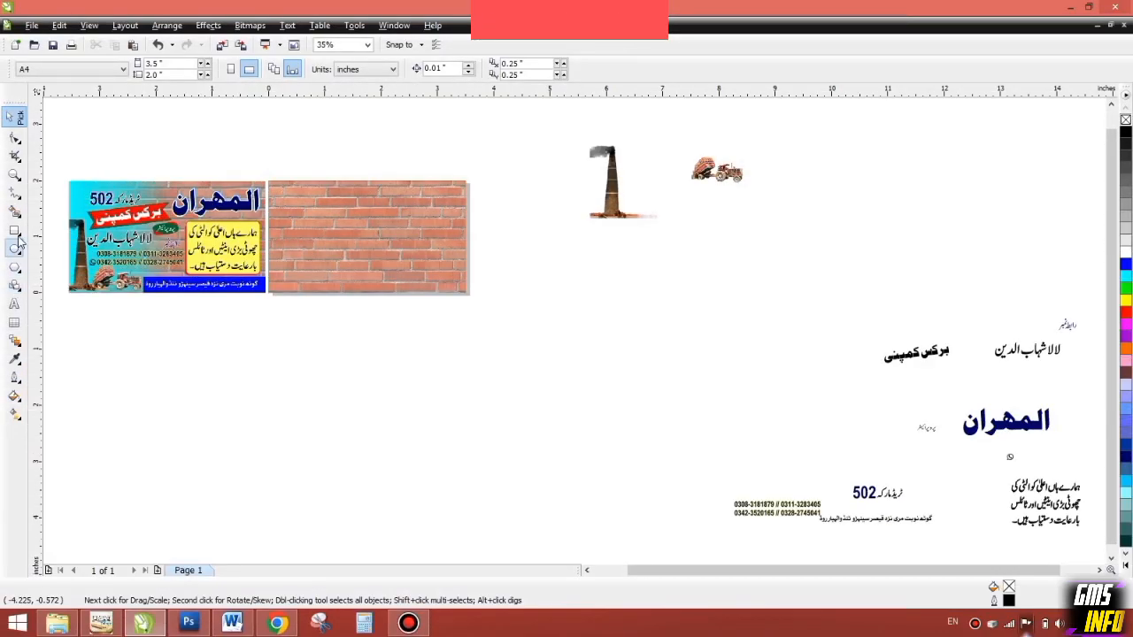
# Draw a rectangle about 1.26 by 1.96 inches over the left part of the brick background.
pyautogui.click(15, 232)
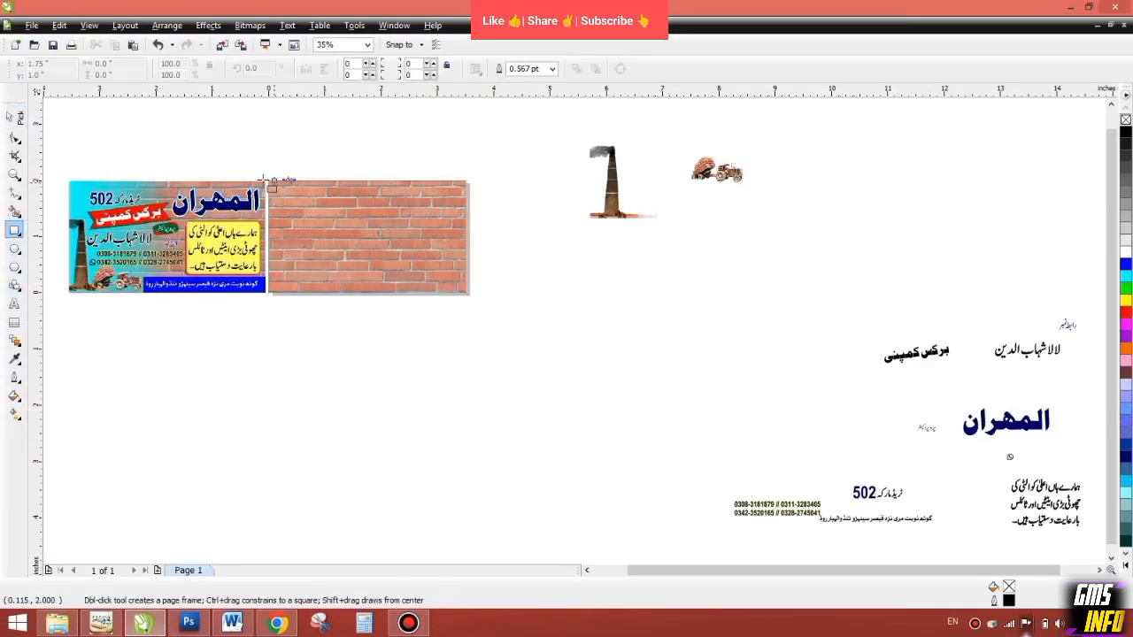
pyautogui.moveTo(268, 182); pyautogui.dragTo(341, 293)
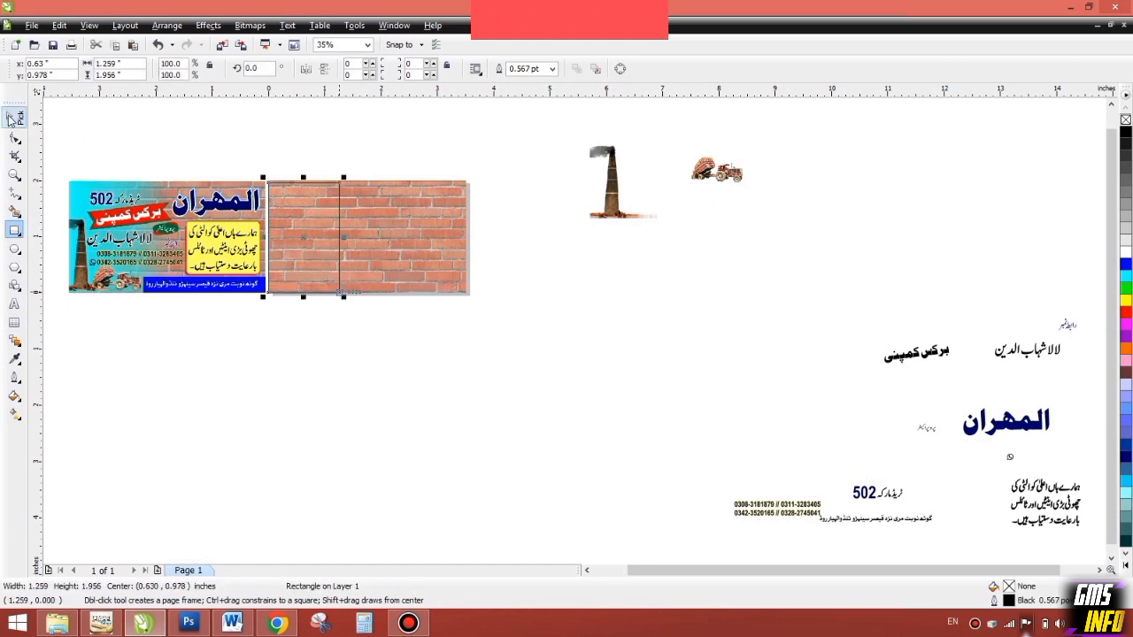
pyautogui.click(15, 116)
# Stretch the new rectangle to the card's full 2-inch height and about 1.52 inches width, with cyan fill and outline.
pyautogui.scroll(4, 576, 328)
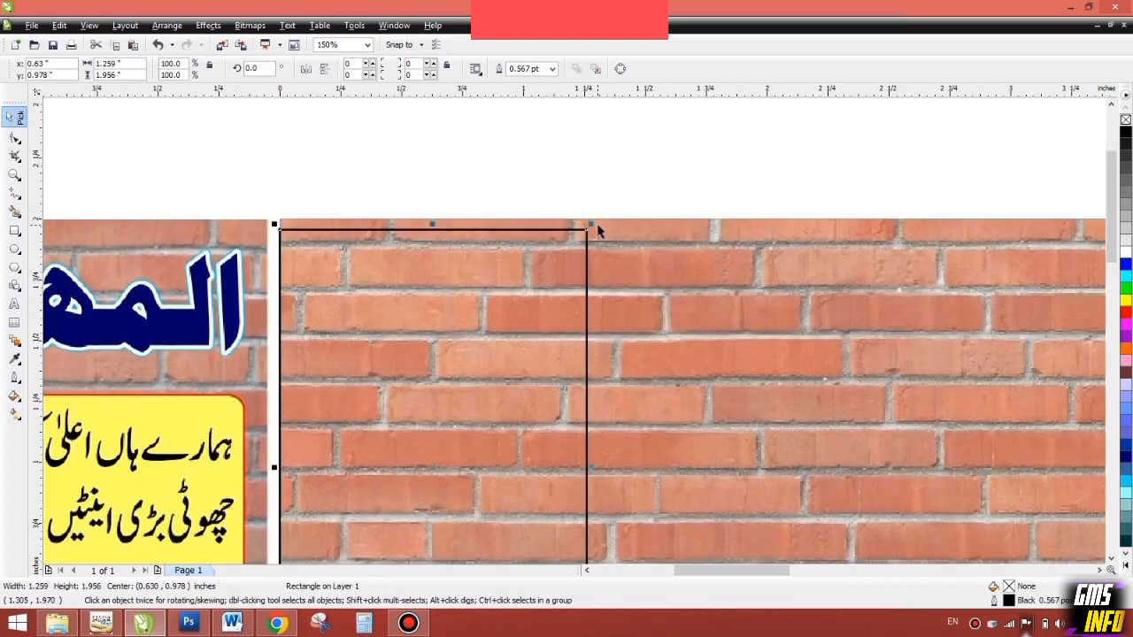
pyautogui.moveTo(592, 224); pyautogui.dragTo(609, 221)
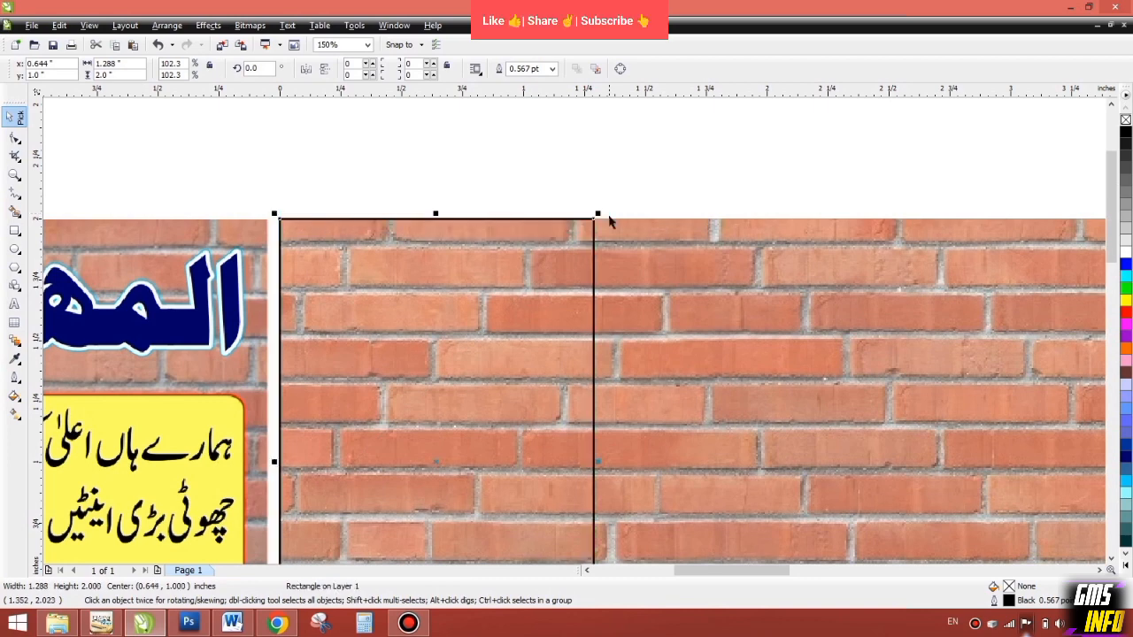
pyautogui.scroll(-2, 576, 351)
pyautogui.moveTo(569, 379); pyautogui.dragTo(598, 380)
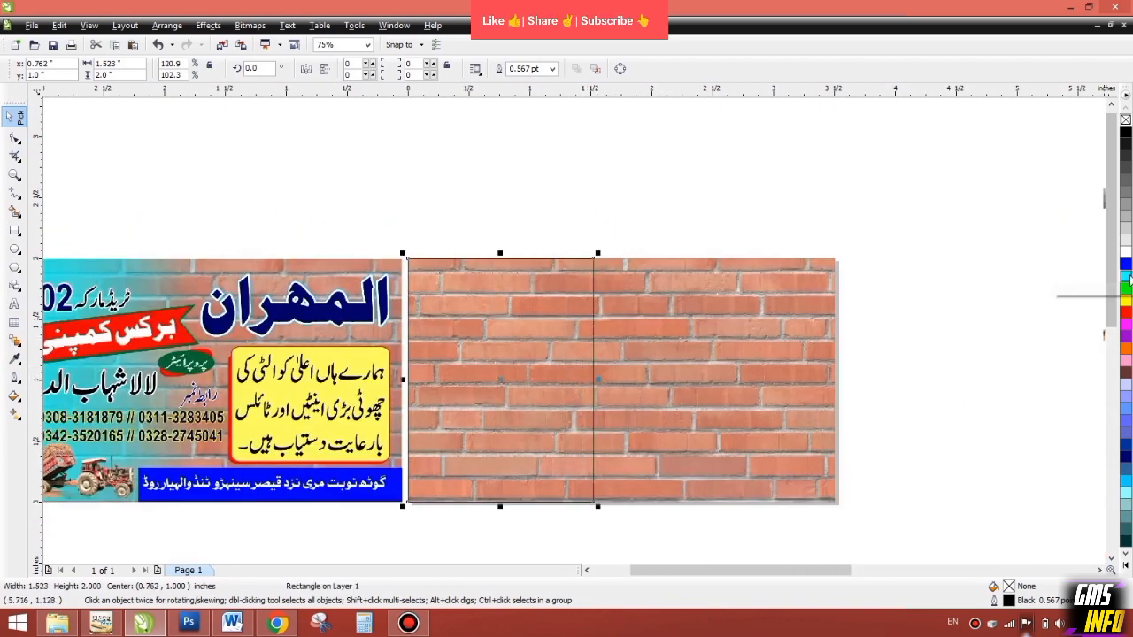
pyautogui.click(1125, 276)
pyautogui.rightClick(1125, 276)
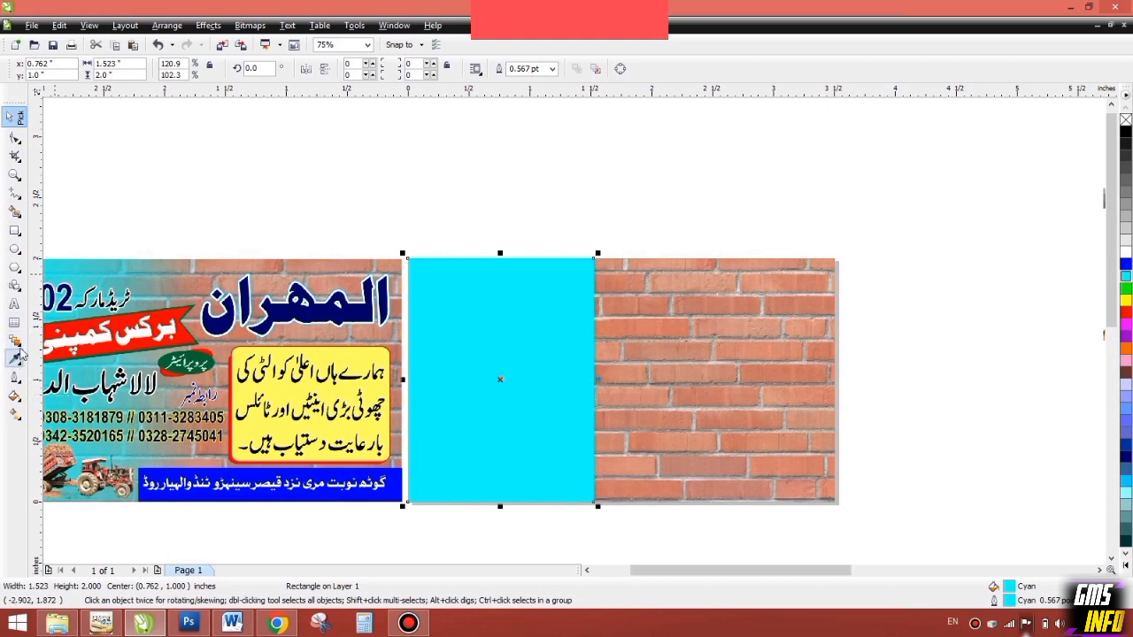
# Apply a Linear transparency to the cyan rectangle and shift its midpoint toward the transparent end, then deselect it.
pyautogui.click(17, 343)
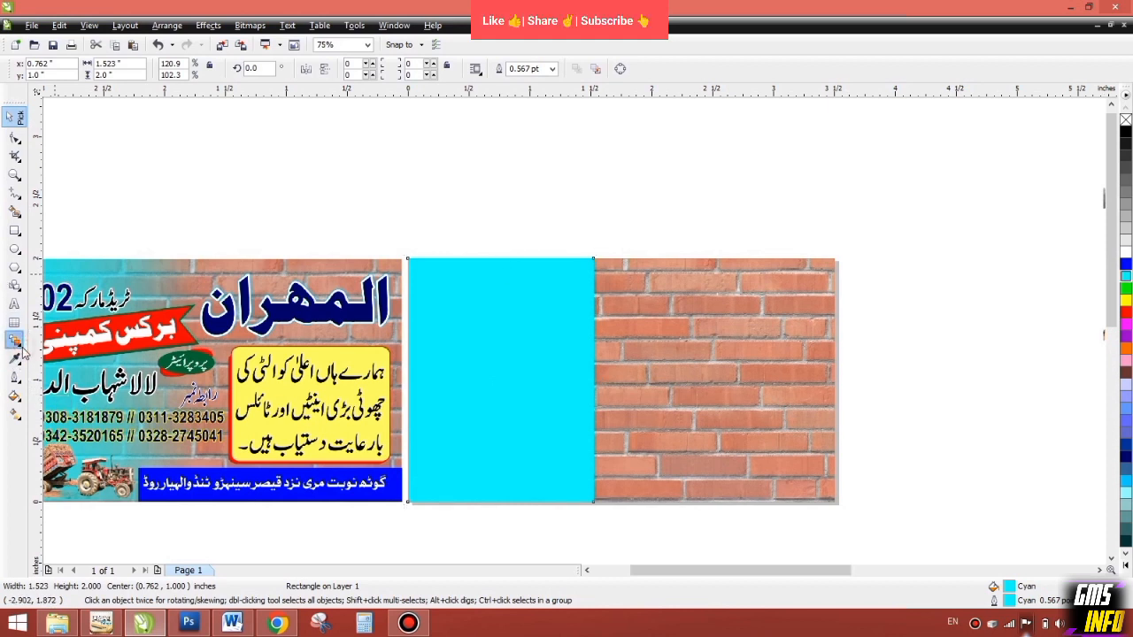
pyautogui.click(21, 354)
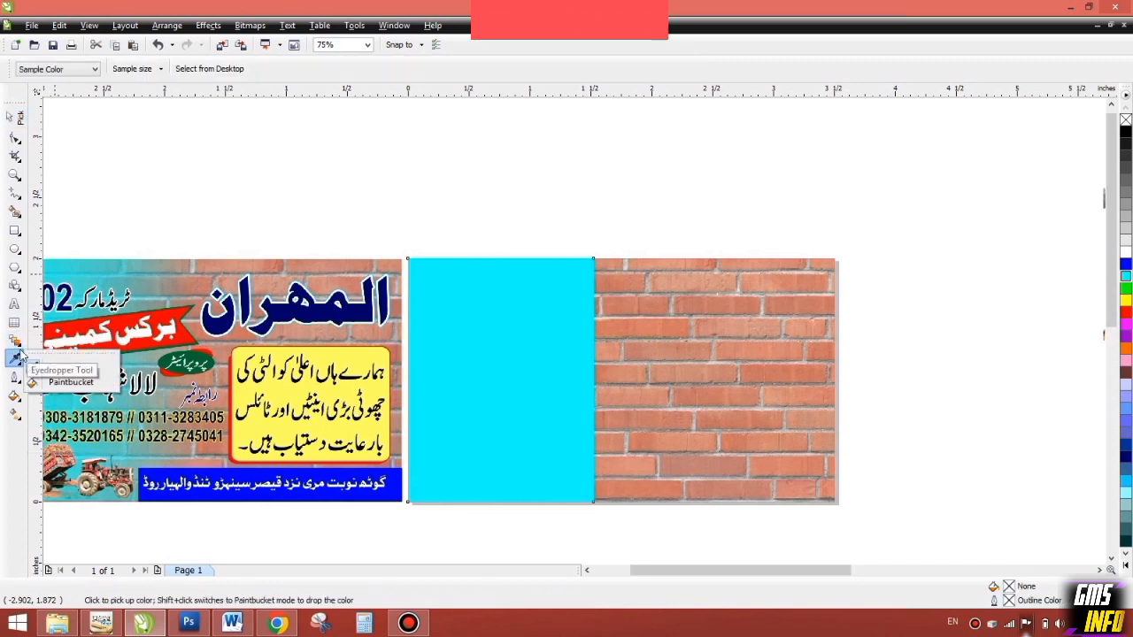
pyautogui.click(15, 341)
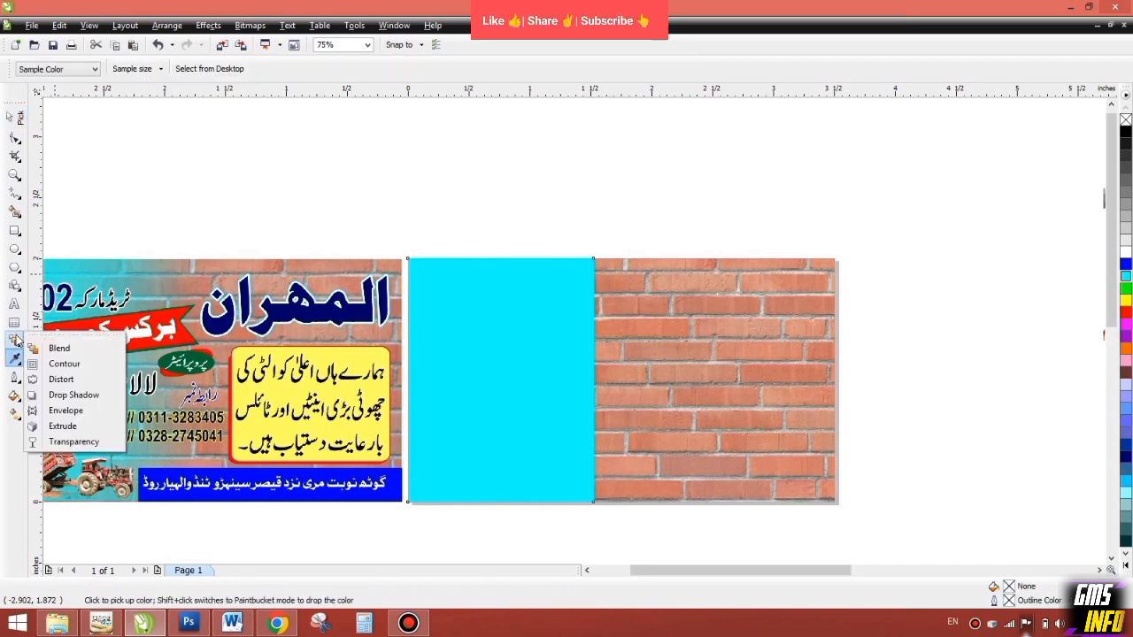
pyautogui.click(71, 442)
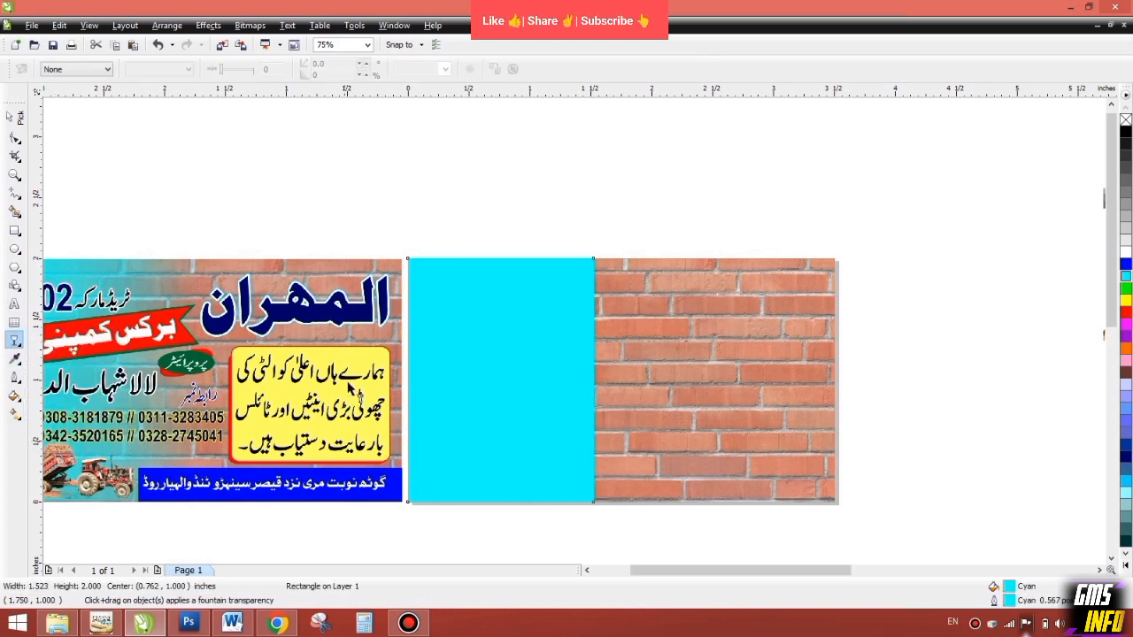
pyautogui.click(86, 71)
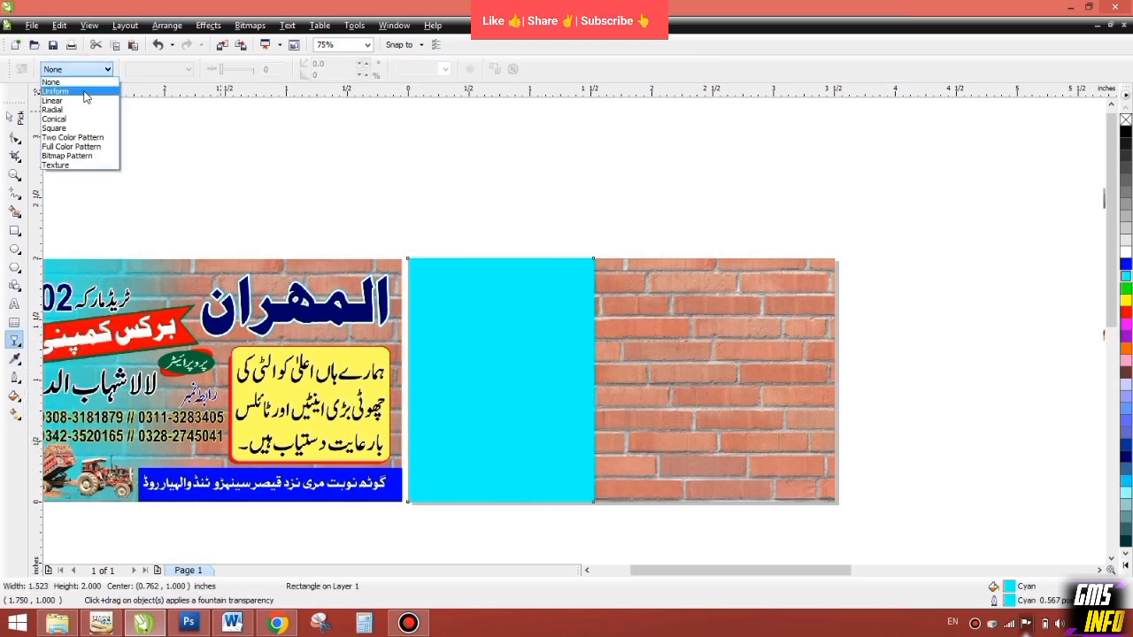
pyautogui.click(53, 101)
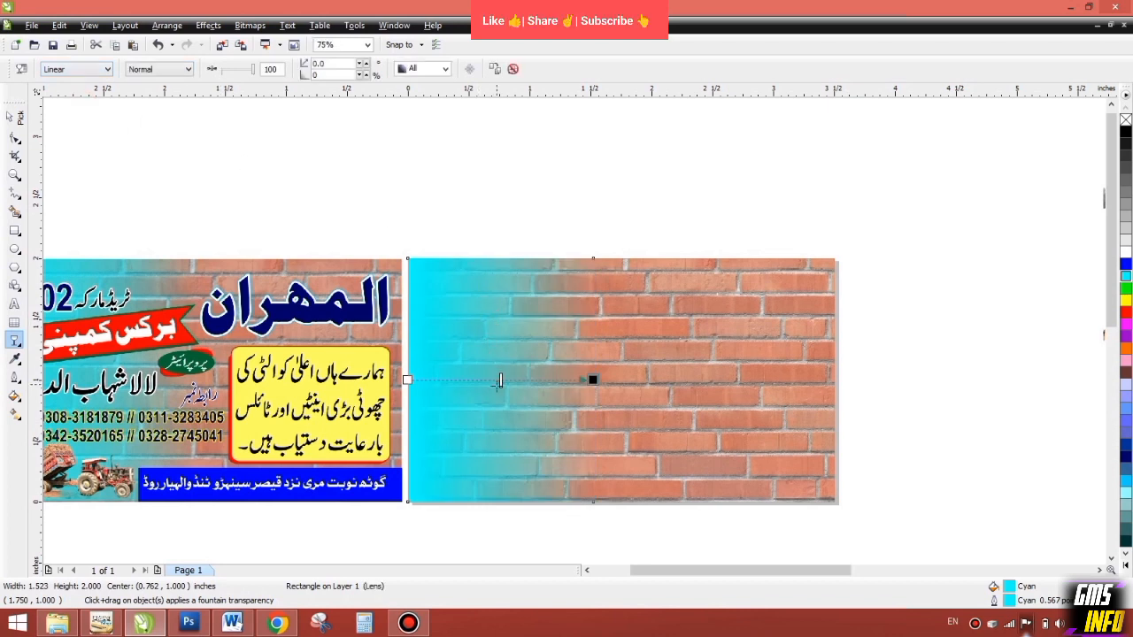
pyautogui.moveTo(500, 381); pyautogui.dragTo(537, 383)
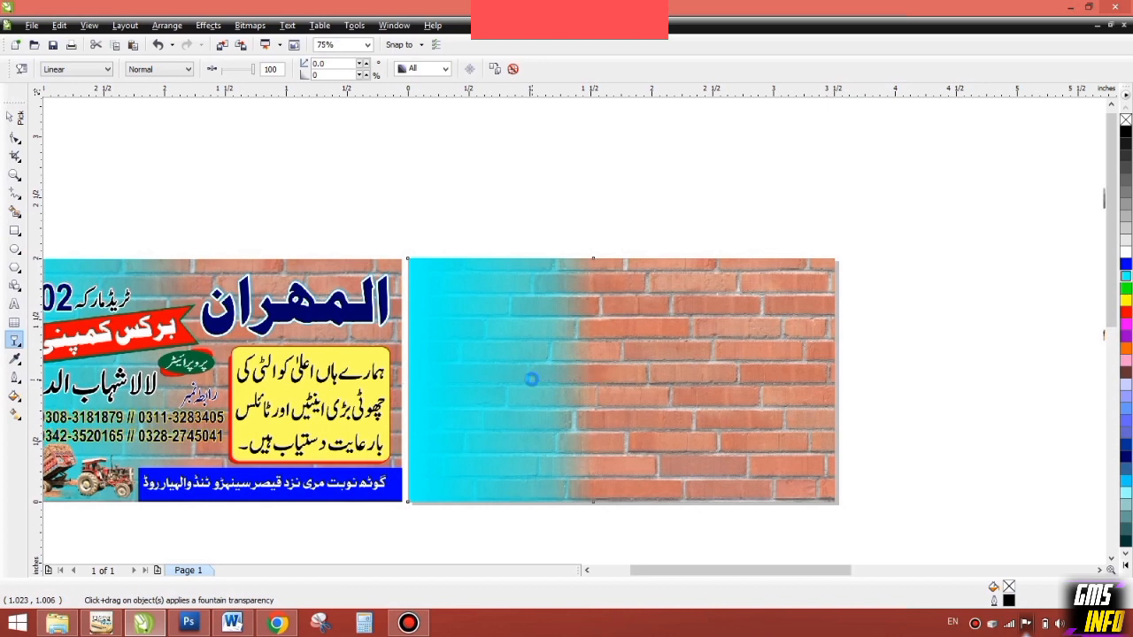
pyautogui.click(15, 116)
pyautogui.click(372, 202)
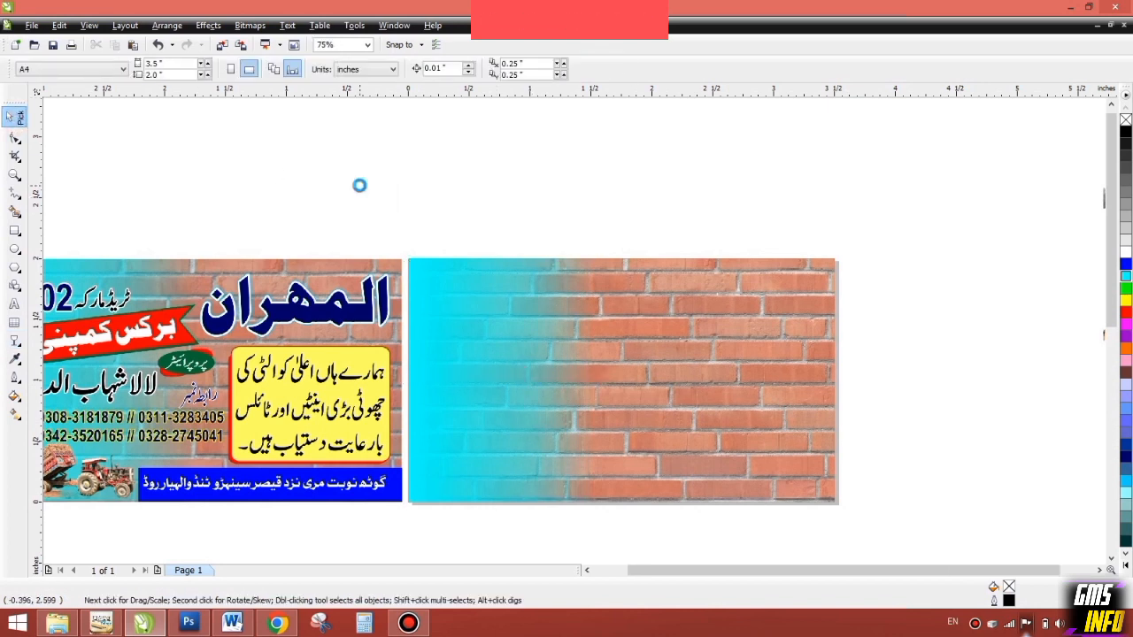
# Move the chimney and tractor images together beside the card, with the tractor at the chimney's base and their bottoms level.
pyautogui.press('F4')
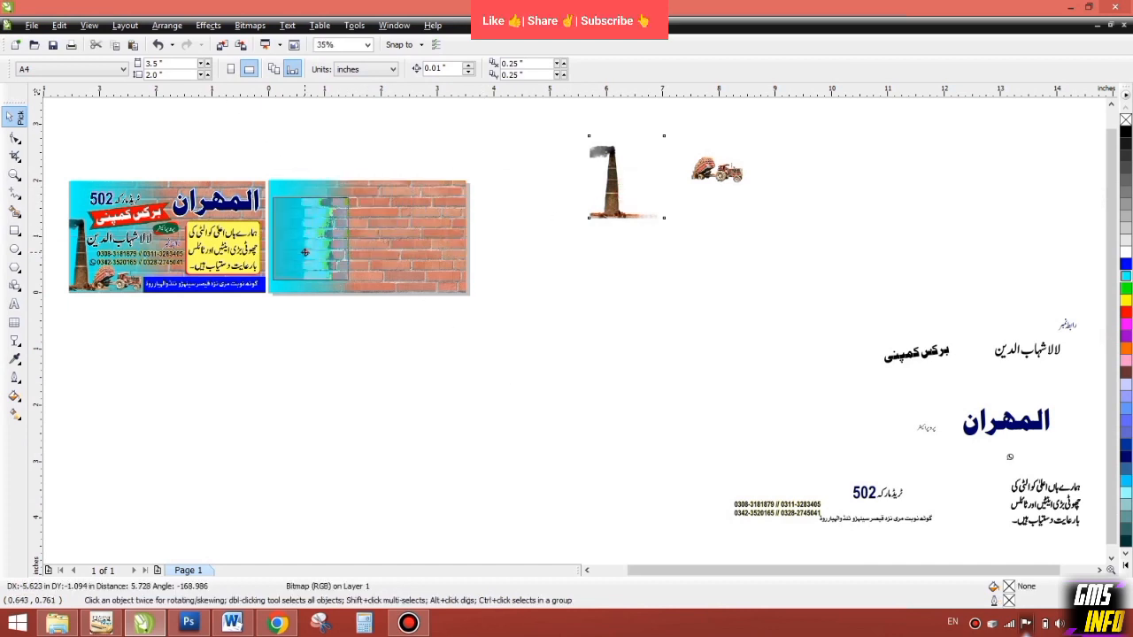
pyautogui.moveTo(598, 204); pyautogui.dragTo(693, 163)
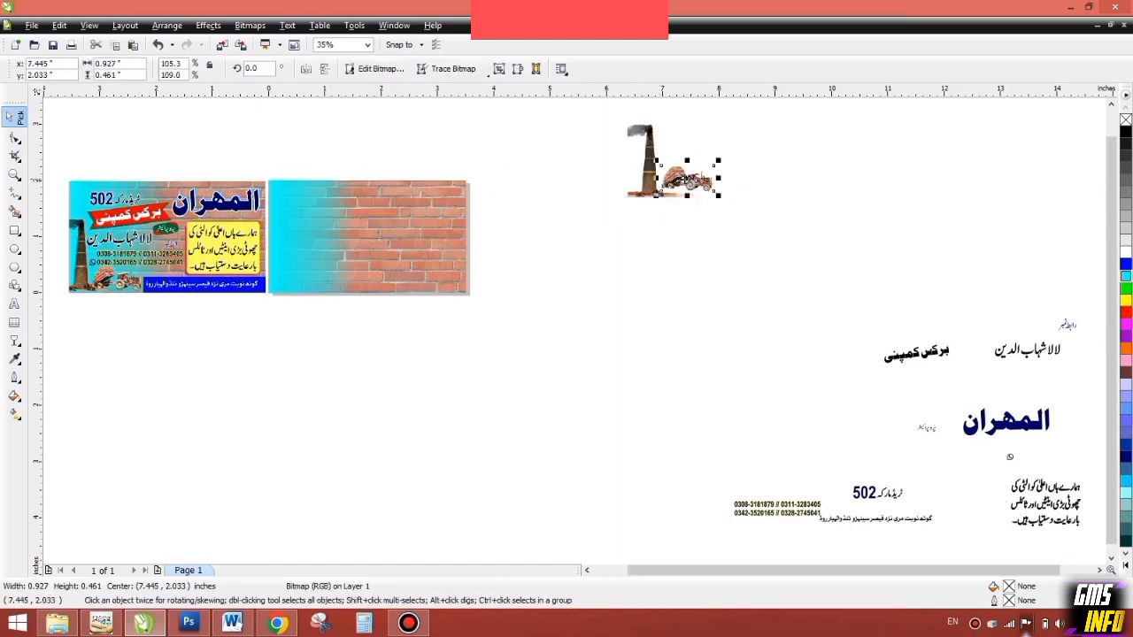
pyautogui.scroll(3, 692, 163)
pyautogui.scroll(-2, 574, 326)
pyautogui.moveTo(575, 326)
pyautogui.mouseDown()
pyautogui.moveTo(577, 348)
pyautogui.moveTo(587, 340)
pyautogui.mouseUp()
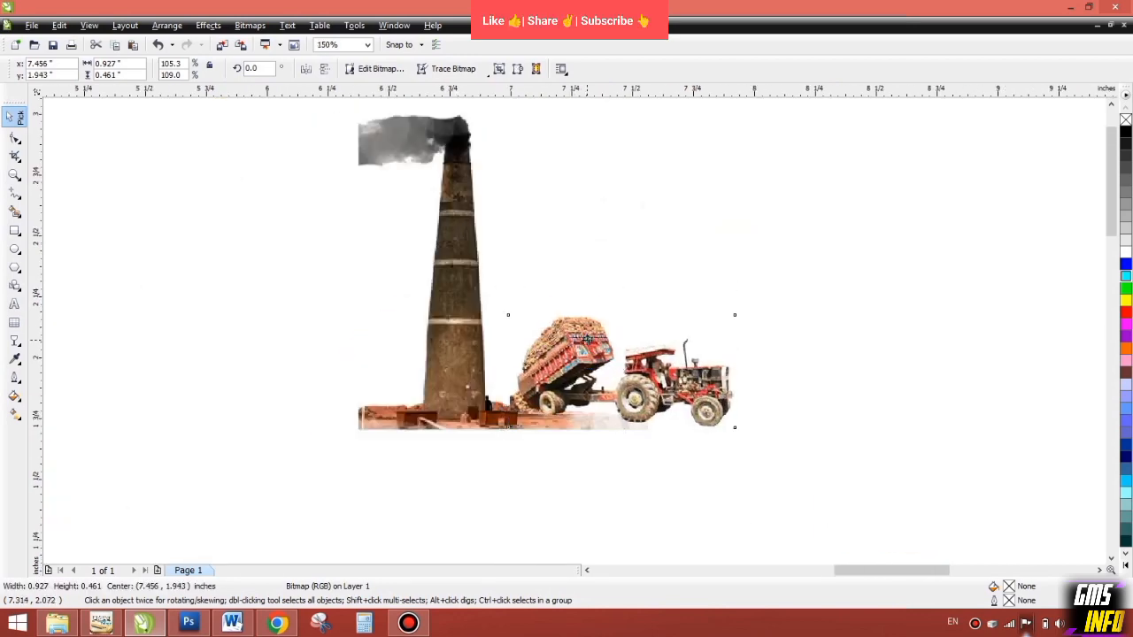
pyautogui.click(586, 339)
pyautogui.scroll(-2, 586, 339)
pyautogui.click(691, 411)
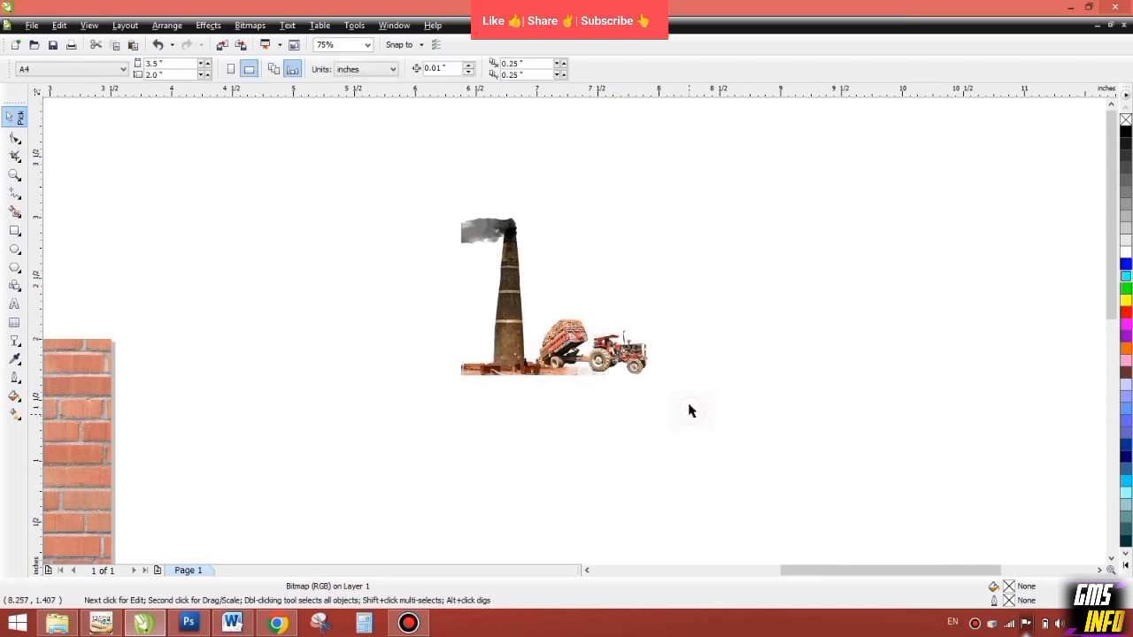
# Group the chimney and tractor images and move the group onto the card's lower-left area.
pyautogui.moveTo(690, 411); pyautogui.dragTo(455, 190)
pyautogui.rightClick(538, 260)
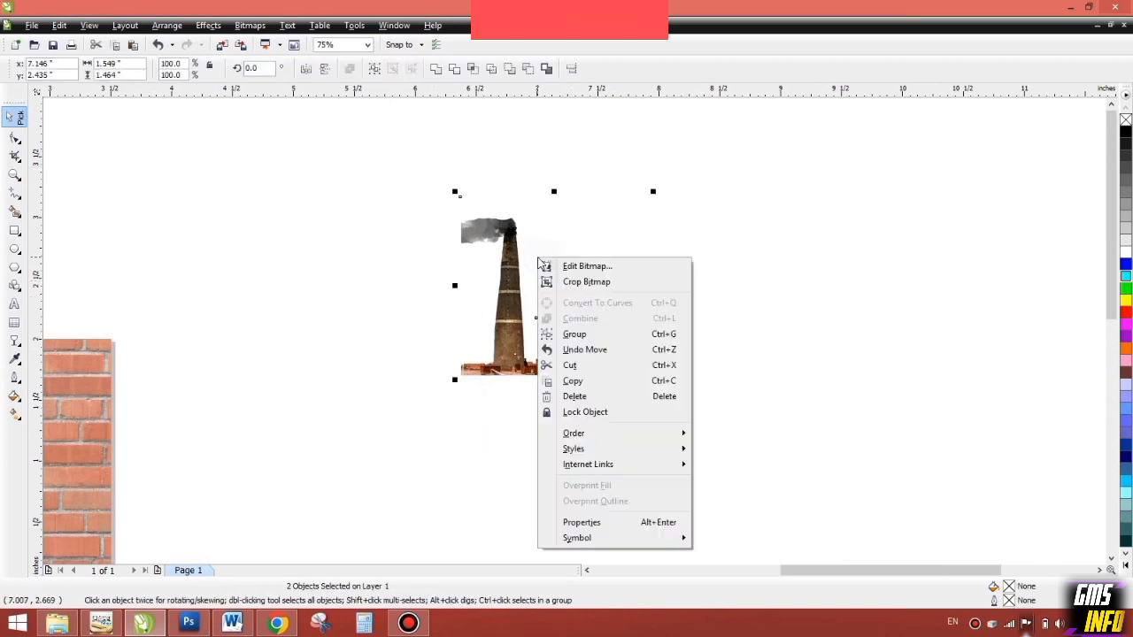
pyautogui.click(579, 334)
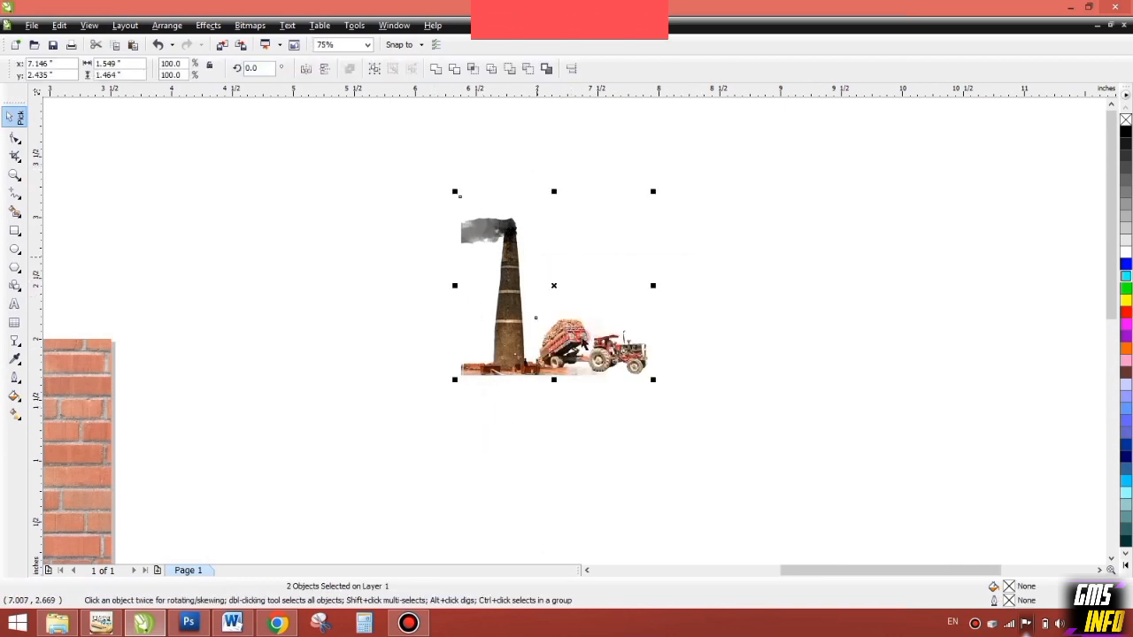
pyautogui.scroll(-2, 601, 316)
pyautogui.moveTo(662, 207); pyautogui.dragTo(304, 301)
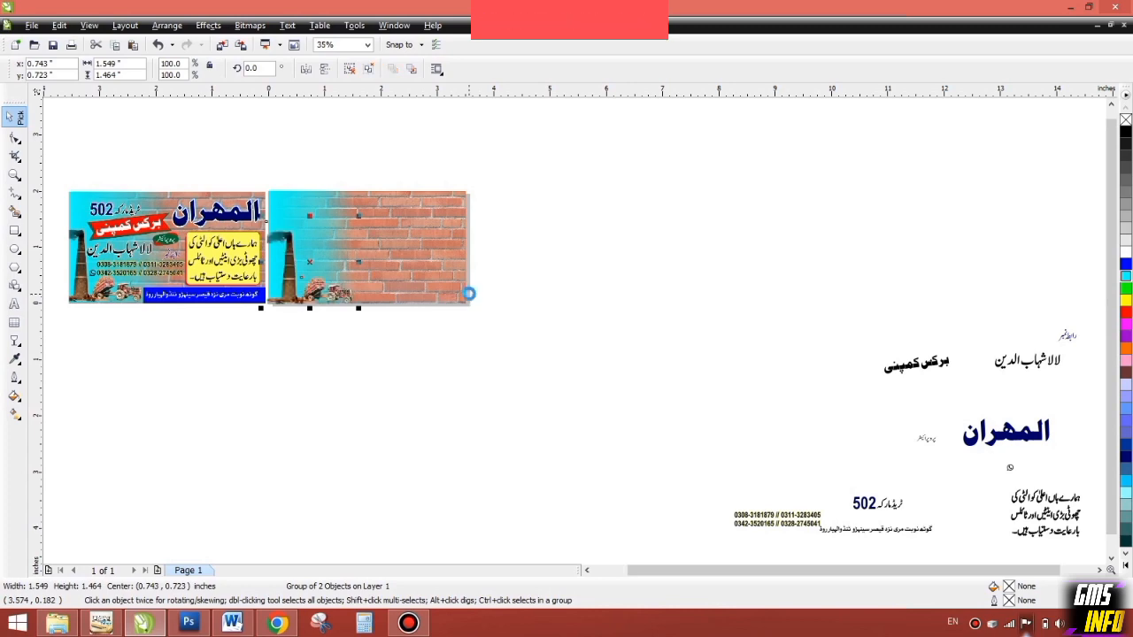
# Fine-tune the chimney and tractor group's position against the card's lower-left corner, centring it at about 0.773, 0.735 inches.
pyautogui.scroll(5, 396, 301)
pyautogui.scroll(-2, 396, 301)
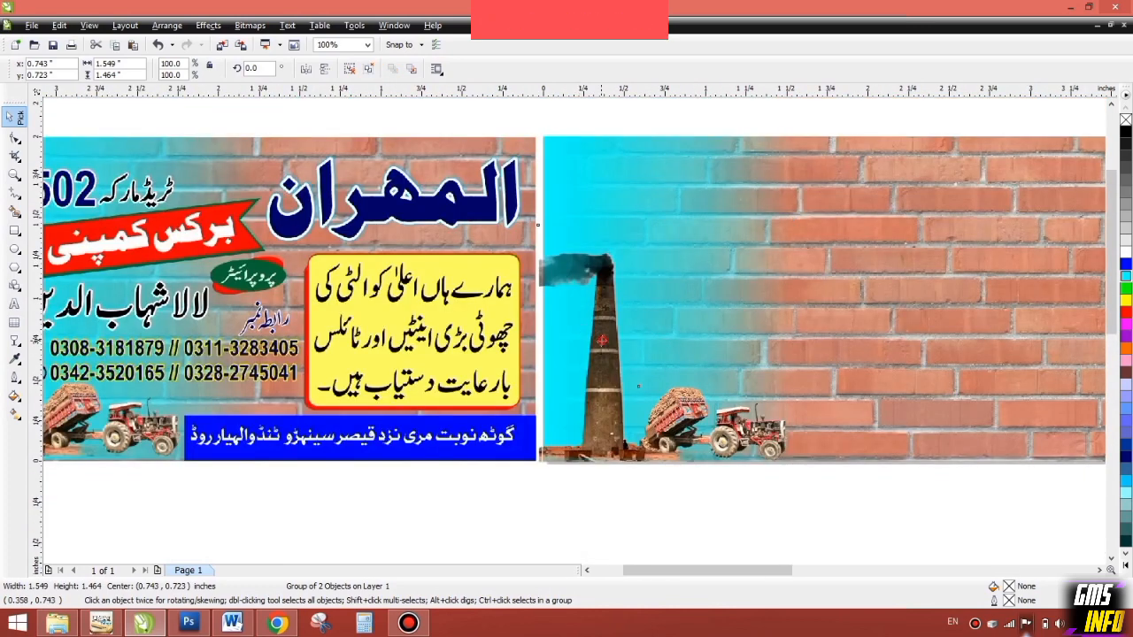
pyautogui.moveTo(604, 338); pyautogui.dragTo(608, 337)
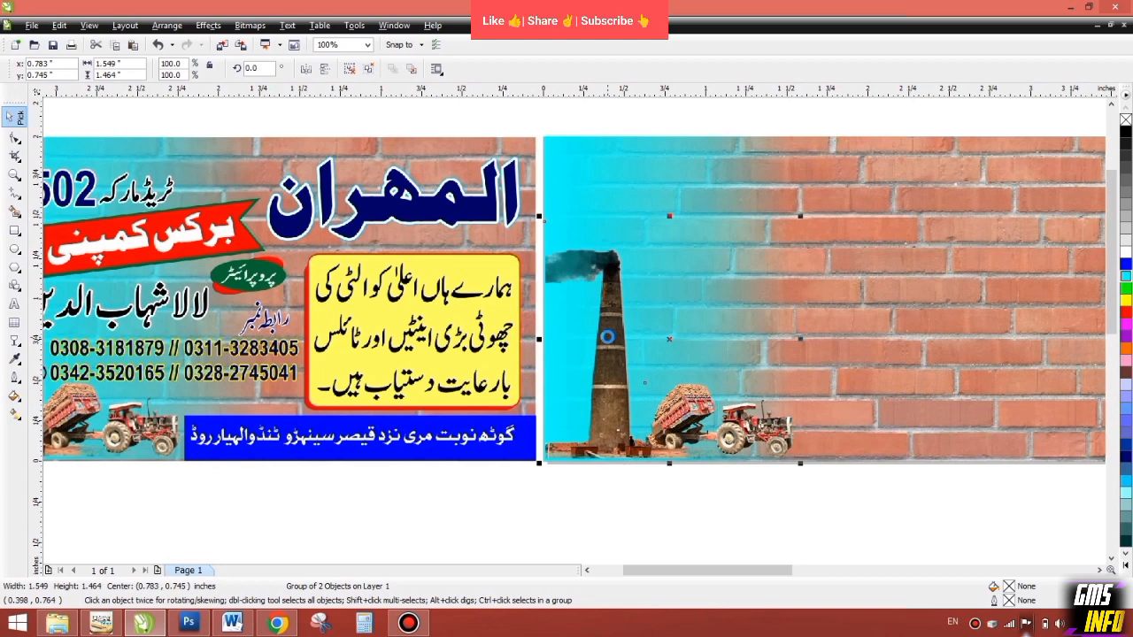
pyautogui.press('Left')
pyautogui.press('Down')
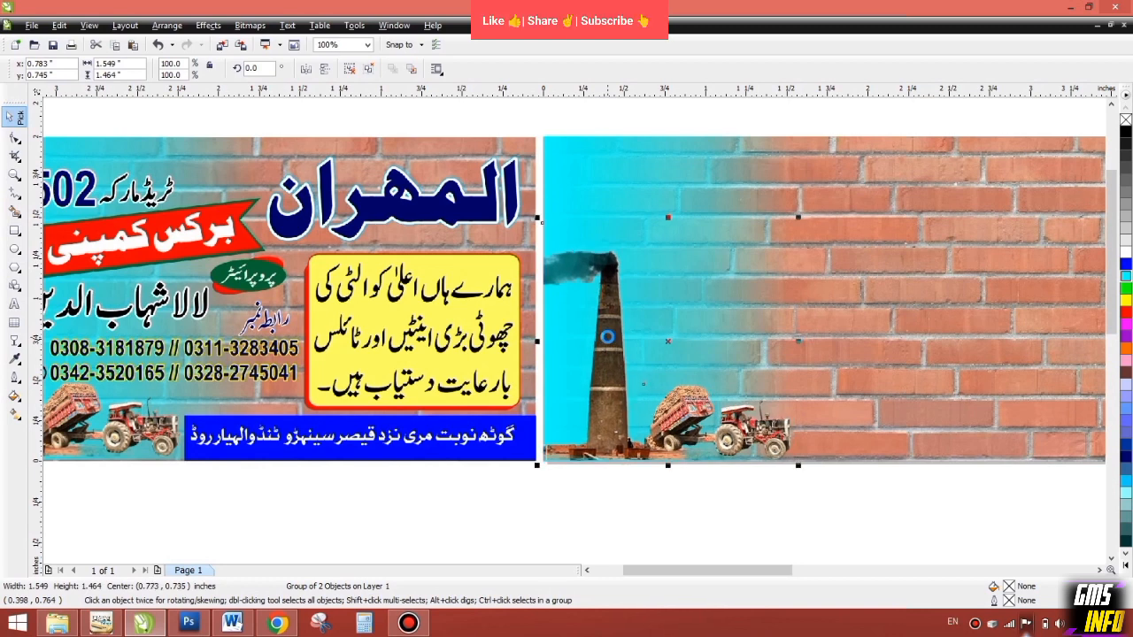
# Move the chimney and tractor group onto the brick area and PowerClip it inside the cyan gradient rectangle.
pyautogui.scroll(-1, 607, 336)
pyautogui.moveTo(575, 330); pyautogui.dragTo(693, 323)
pyautogui.click(210, 26)
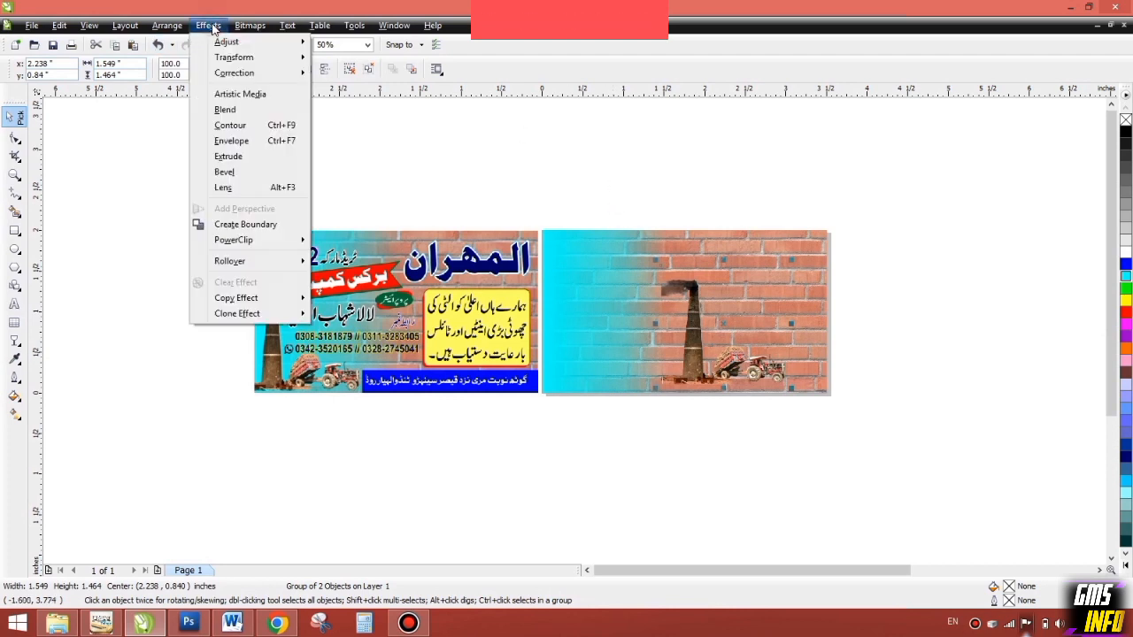
pyautogui.moveTo(234, 240)
pyautogui.click(369, 241)
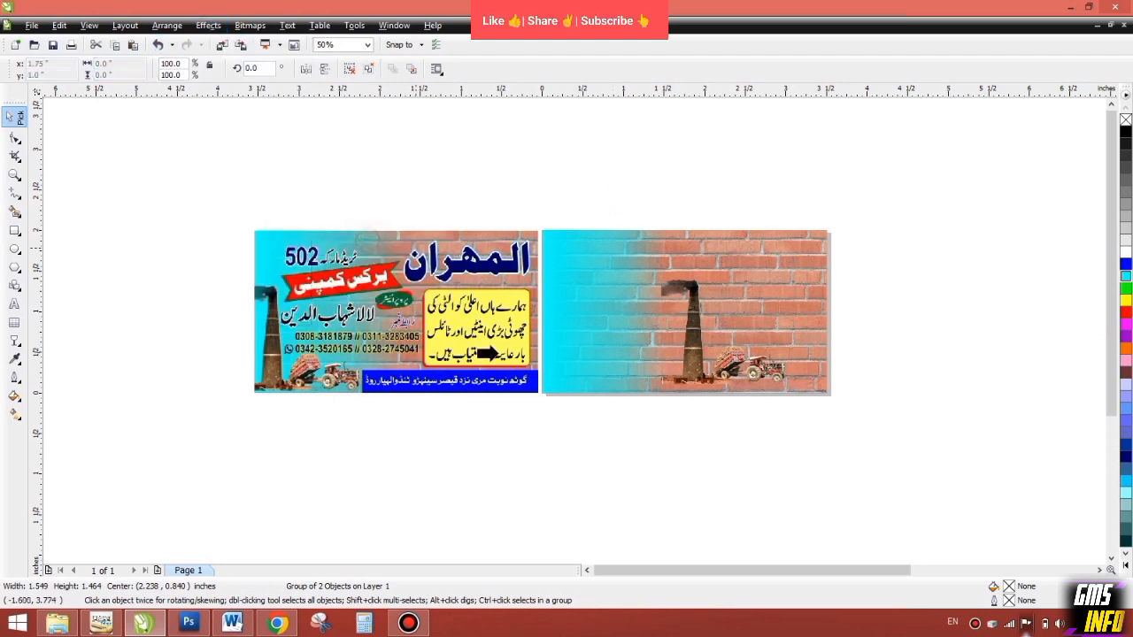
pyautogui.click(551, 358)
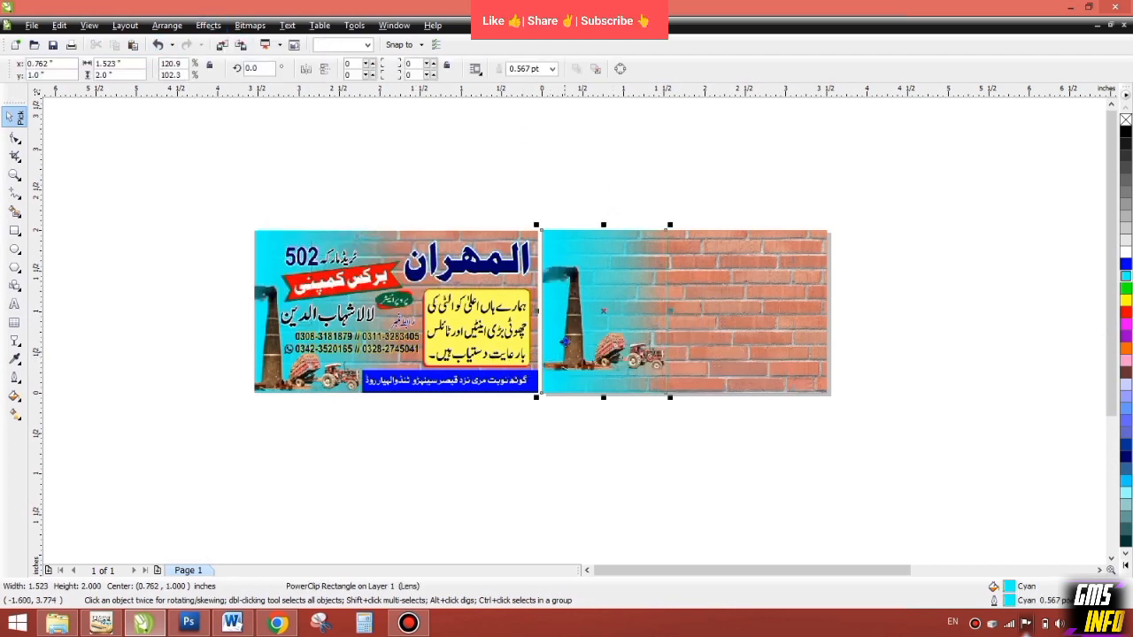
# Edit the cyan rectangle's PowerClip contents, lower the chimney and tractor group to the card's bottom edge, and finish editing.
pyautogui.rightClick(564, 315)
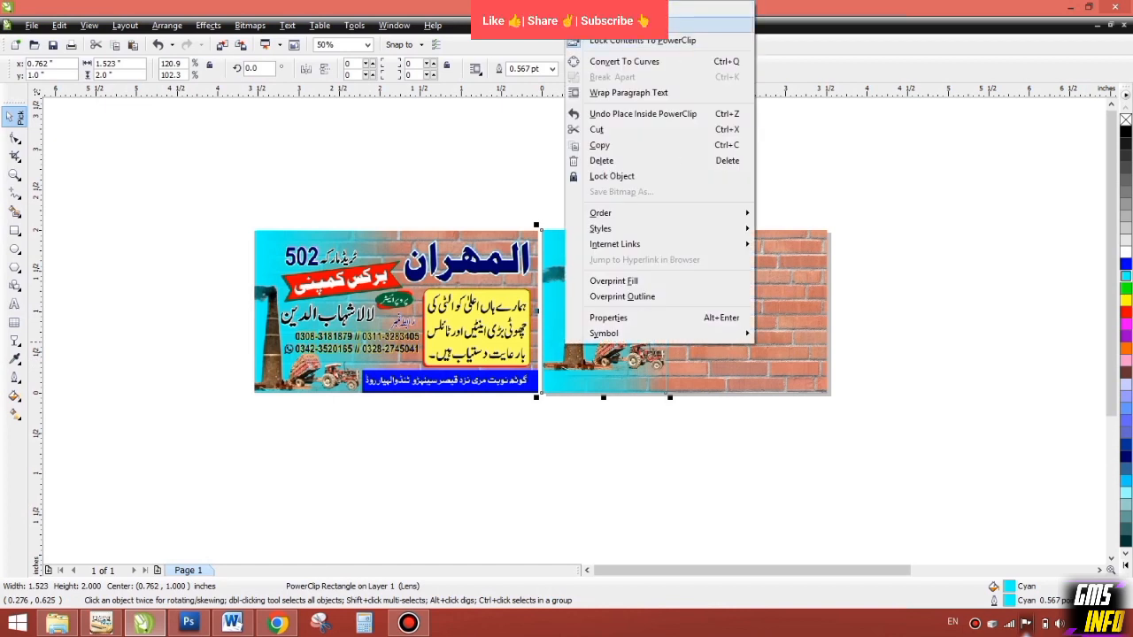
pyautogui.click(646, 25)
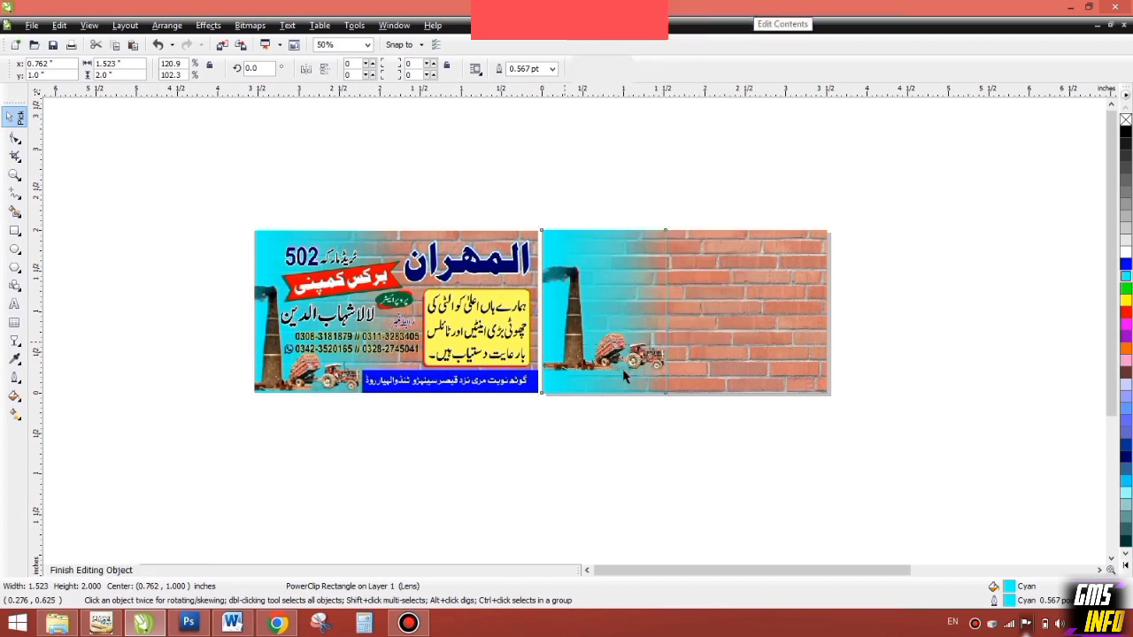
pyautogui.moveTo(574, 363); pyautogui.dragTo(571, 372)
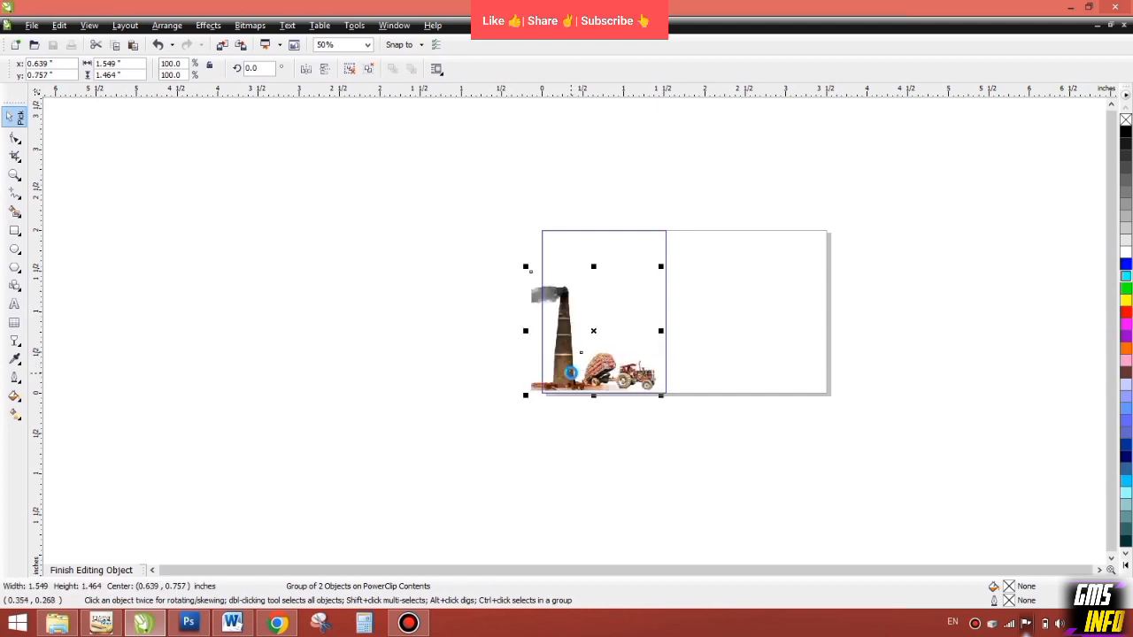
pyautogui.rightClick(572, 374)
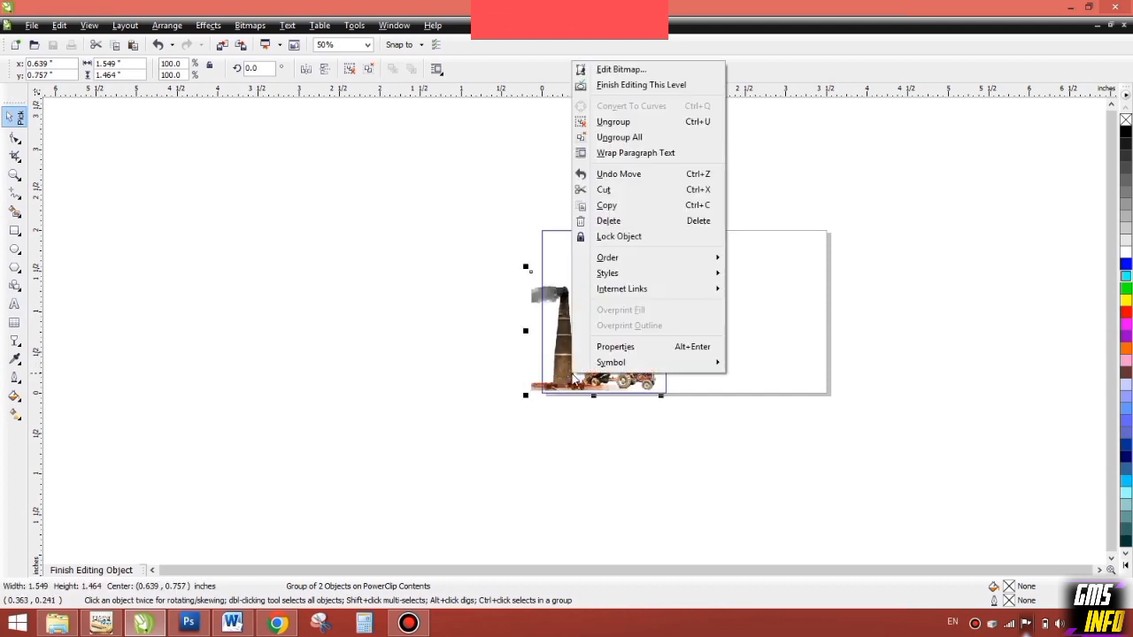
pyautogui.click(621, 83)
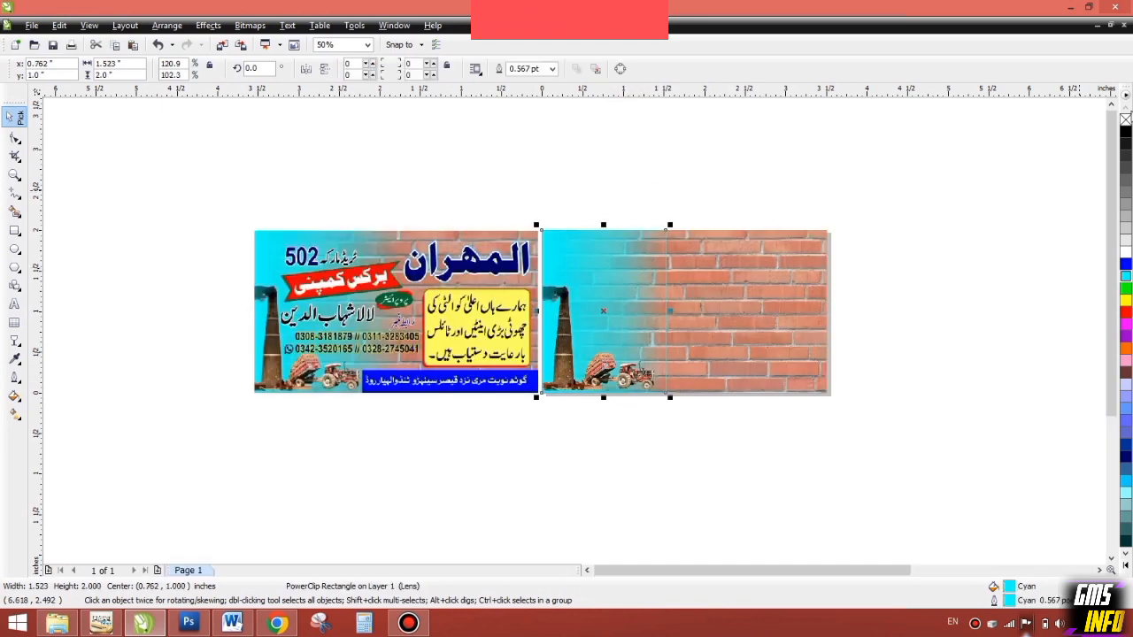
# Remove the outline from the cyan gradient rectangle and deselect it.
pyautogui.rightClick(1125, 121)
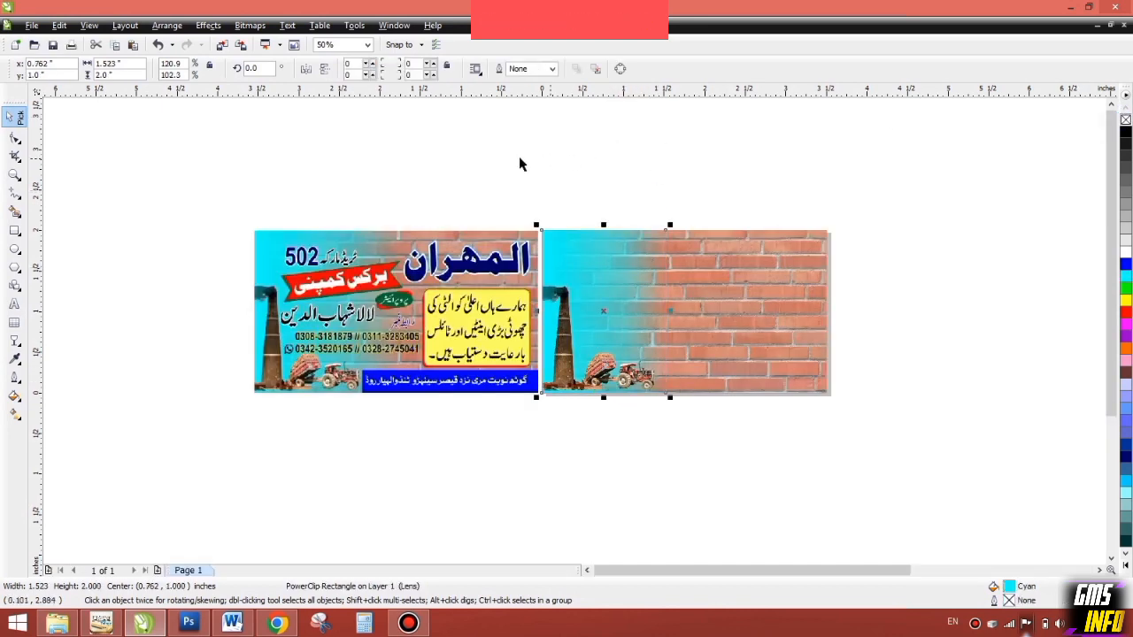
pyautogui.click(501, 180)
pyautogui.click(767, 306)
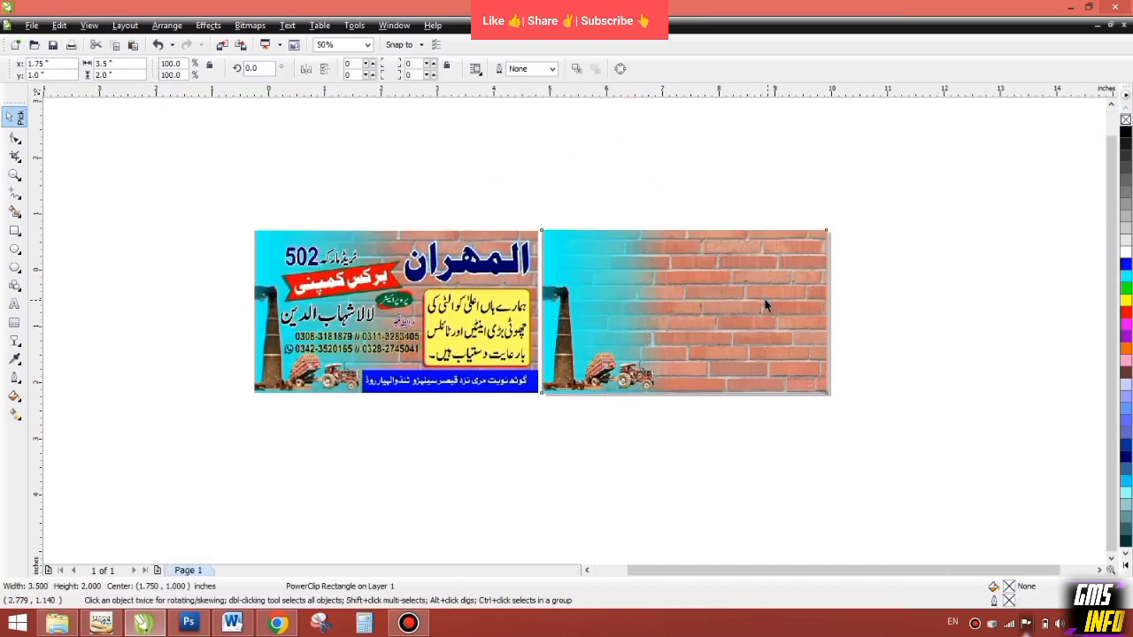
# Move the large navy company title onto the upper-right part of the card and deselect it.
pyautogui.press('F4')
pyautogui.moveTo(1031, 401); pyautogui.dragTo(432, 180)
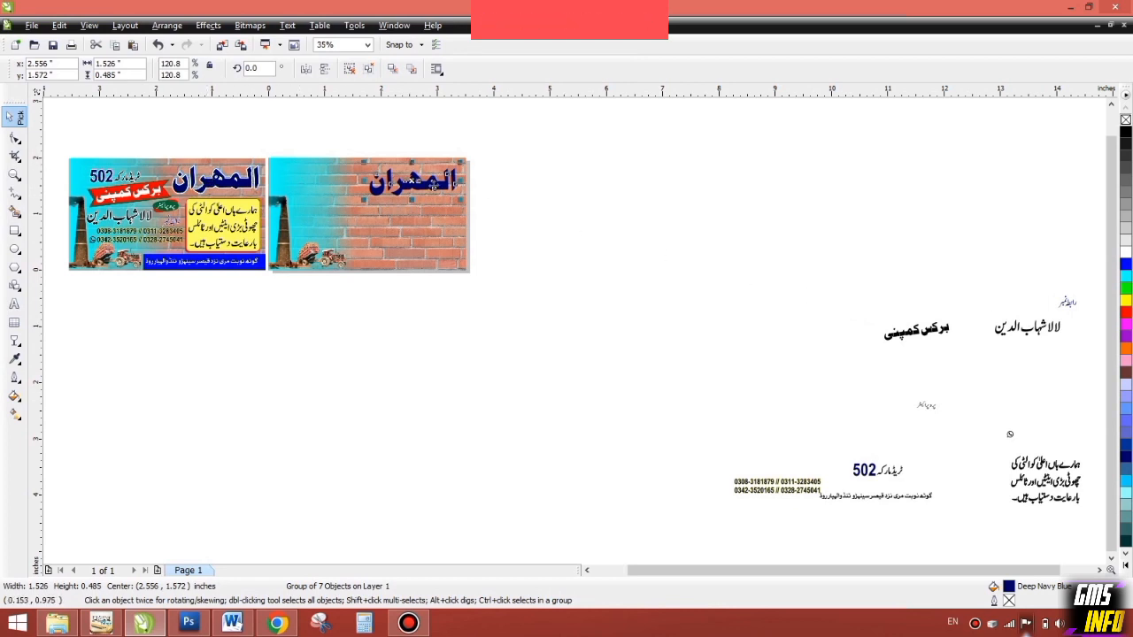
pyautogui.click(98, 343)
pyautogui.hotkey('shift', 'F4')
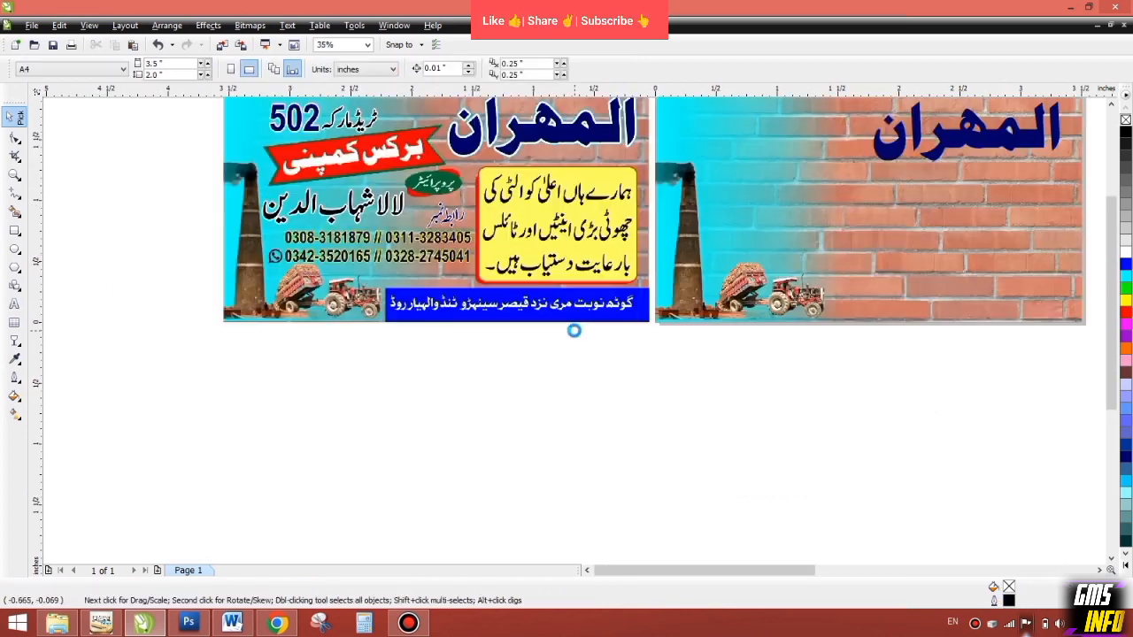
# Draw a rectangle about 1.4 by 0.95 inches below the company title and round its corners to about 29.
pyautogui.click(14, 230)
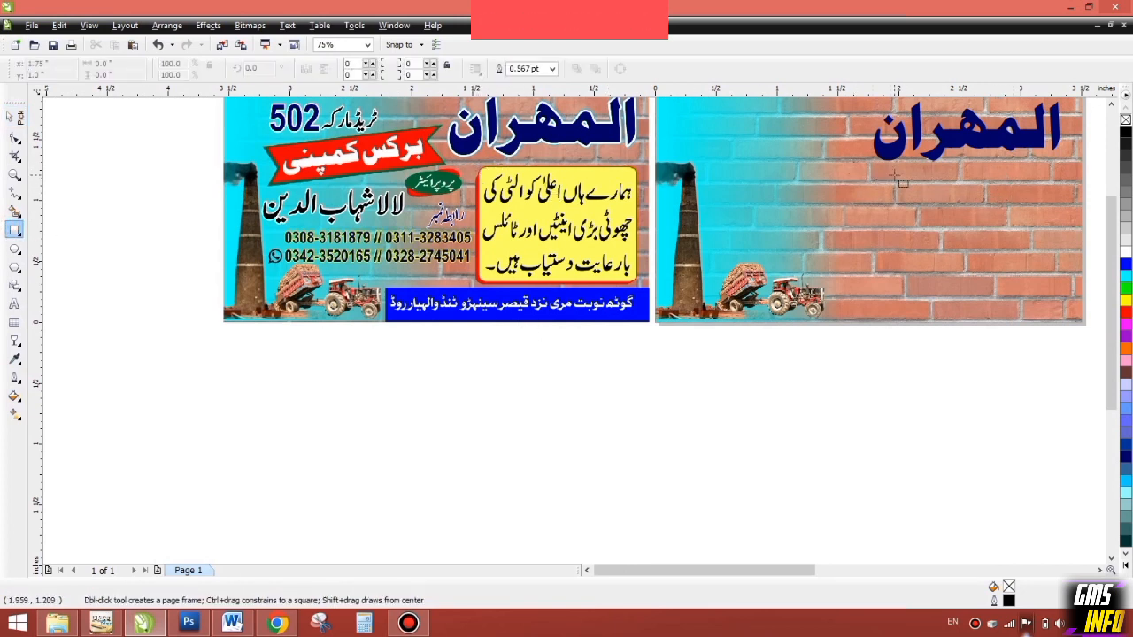
pyautogui.moveTo(899, 181); pyautogui.dragTo(1071, 299)
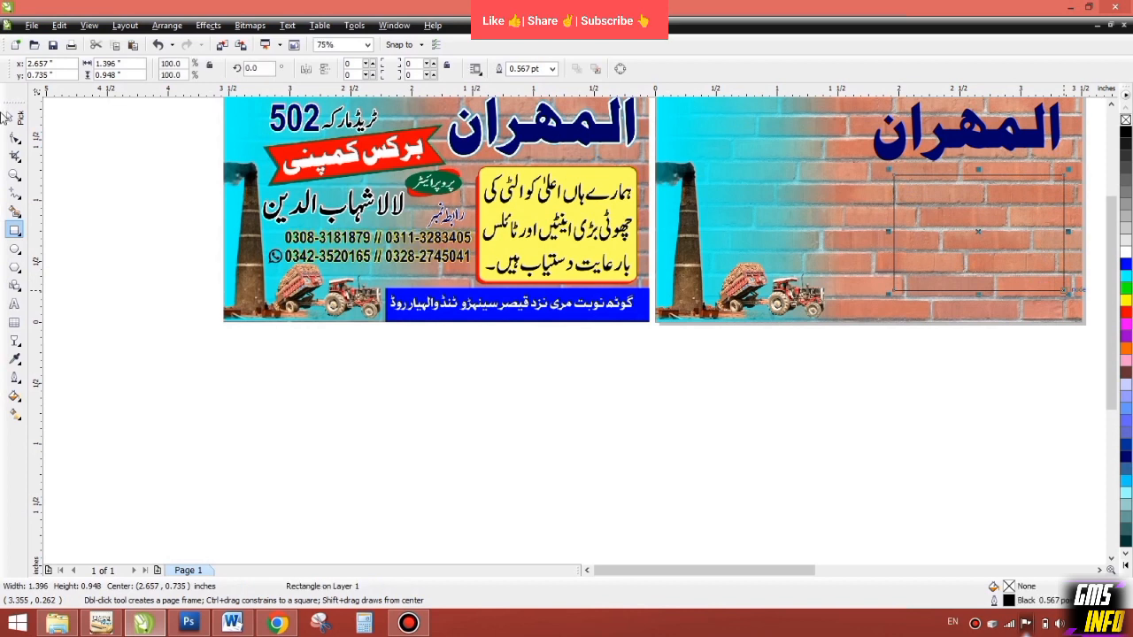
pyautogui.click(14, 139)
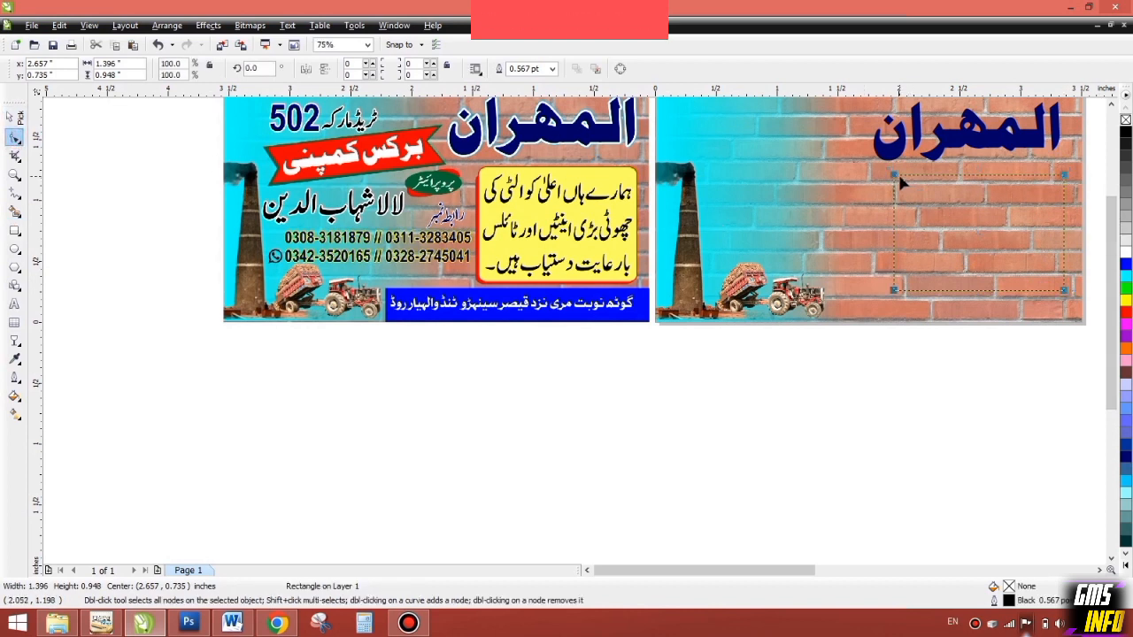
pyautogui.moveTo(900, 183); pyautogui.dragTo(905, 203)
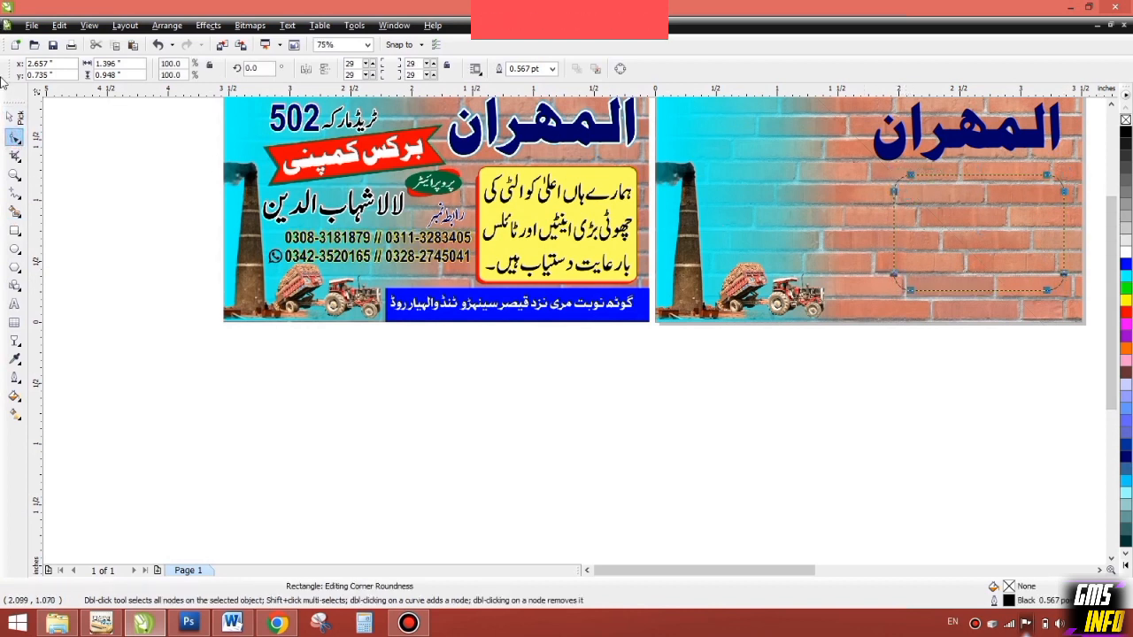
pyautogui.click(14, 115)
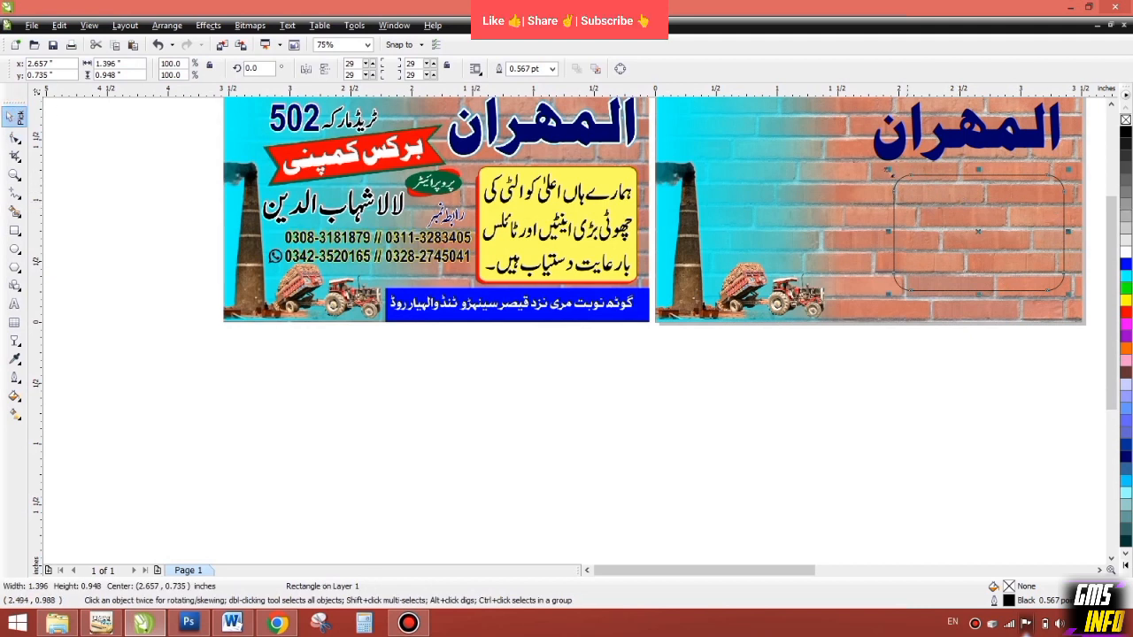
# Give the rounded rectangle a red fill and outline, and recolour both with Light Yellow.
pyautogui.click(1127, 311)
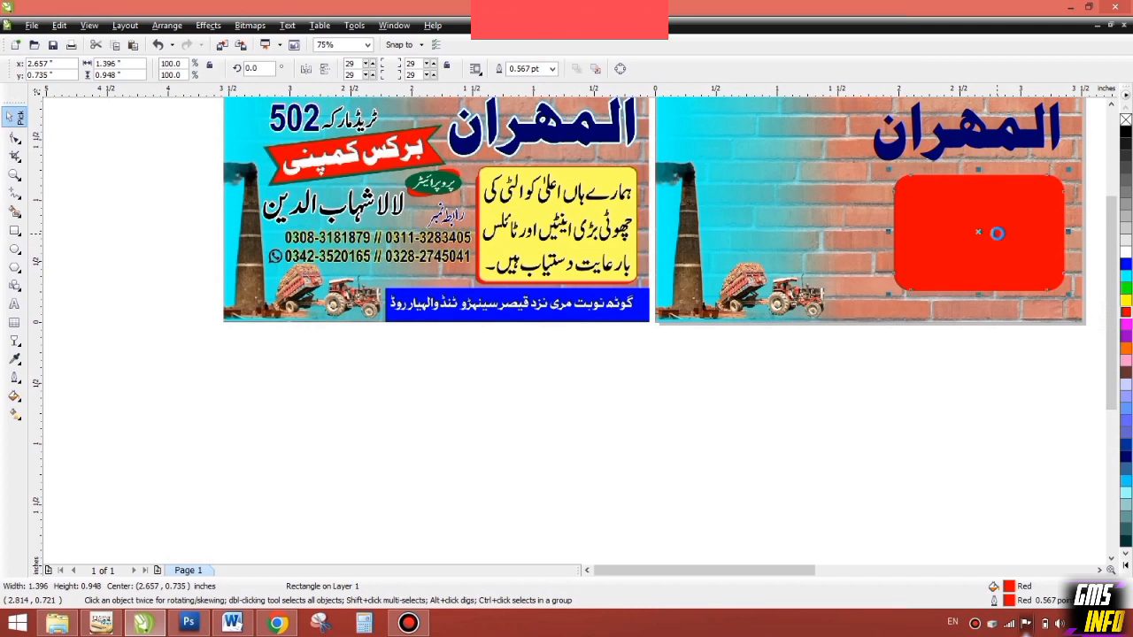
pyautogui.click(1125, 565)
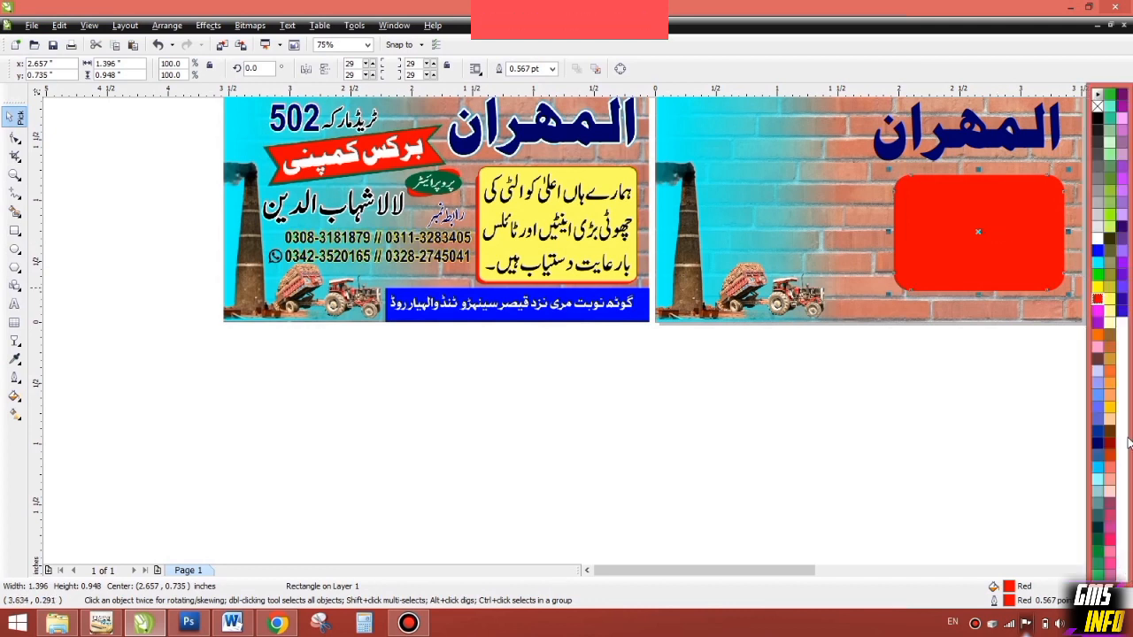
pyautogui.click(1110, 310)
pyautogui.click(1110, 300)
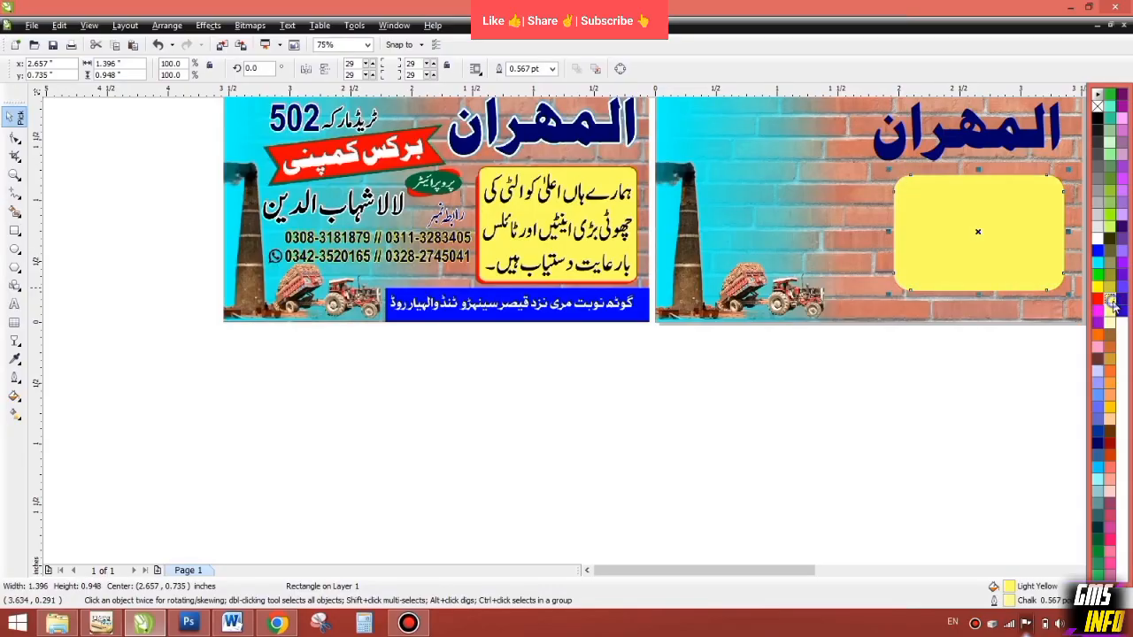
pyautogui.rightClick(1110, 299)
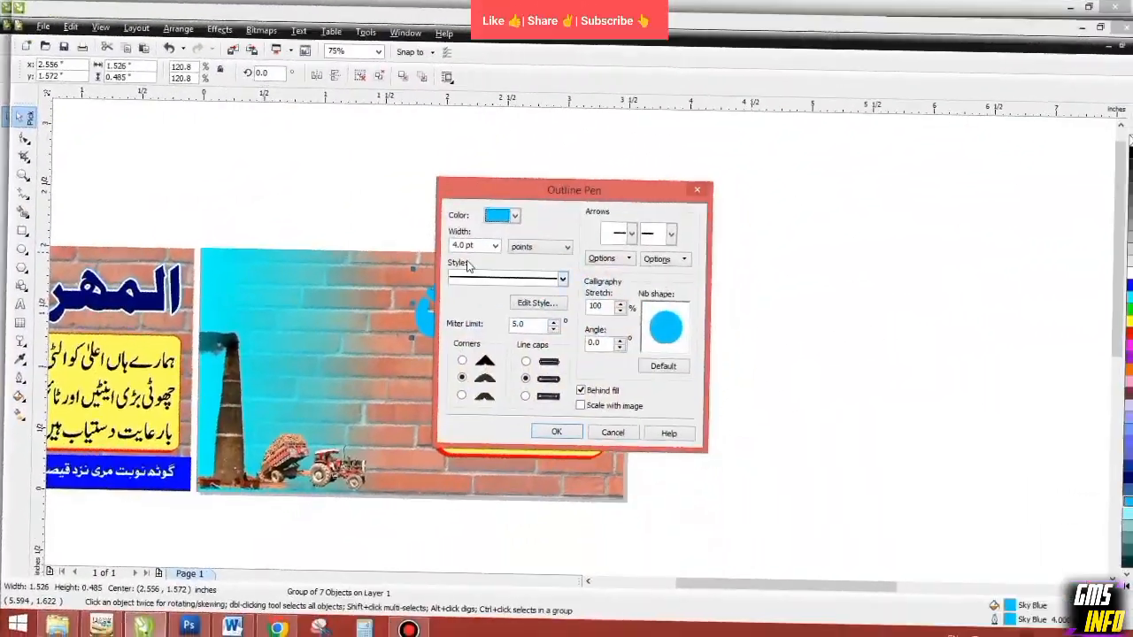
# Give the company title a 3-point white outline and a Deep Navy Blue fill.
pyautogui.doubleClick(455, 236)
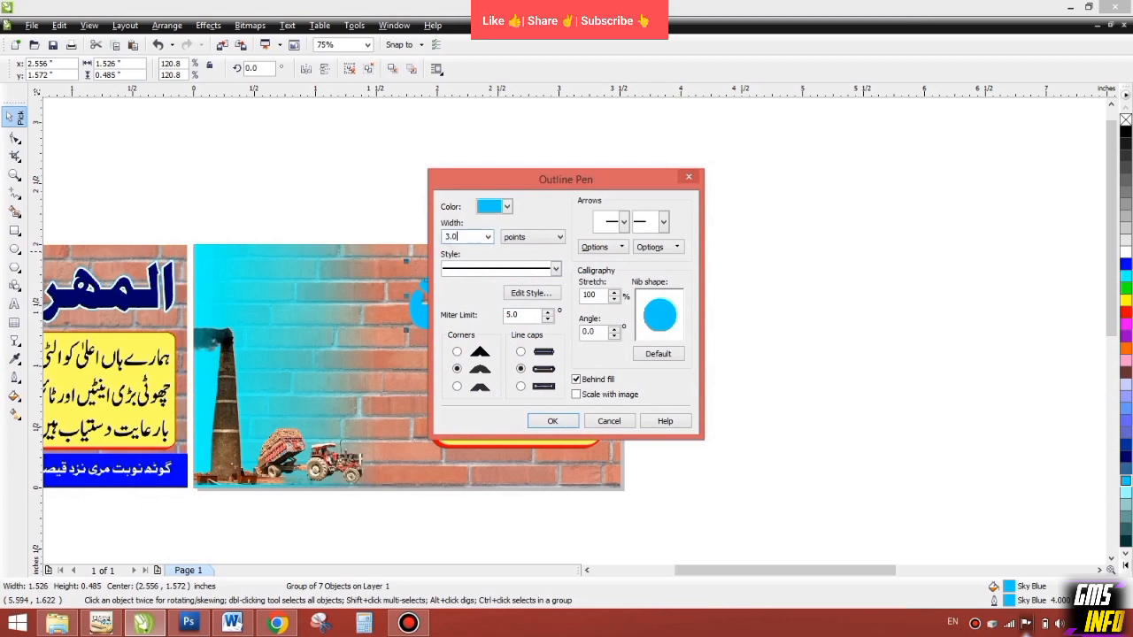
pyautogui.press('Return')
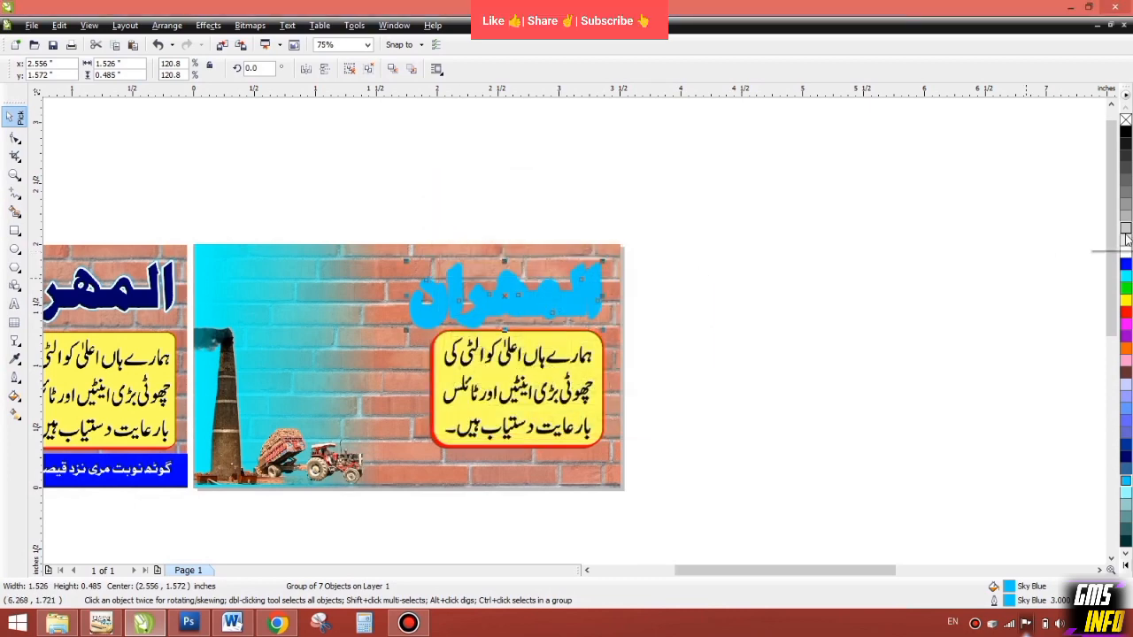
pyautogui.click(1126, 256)
pyautogui.rightClick(1126, 256)
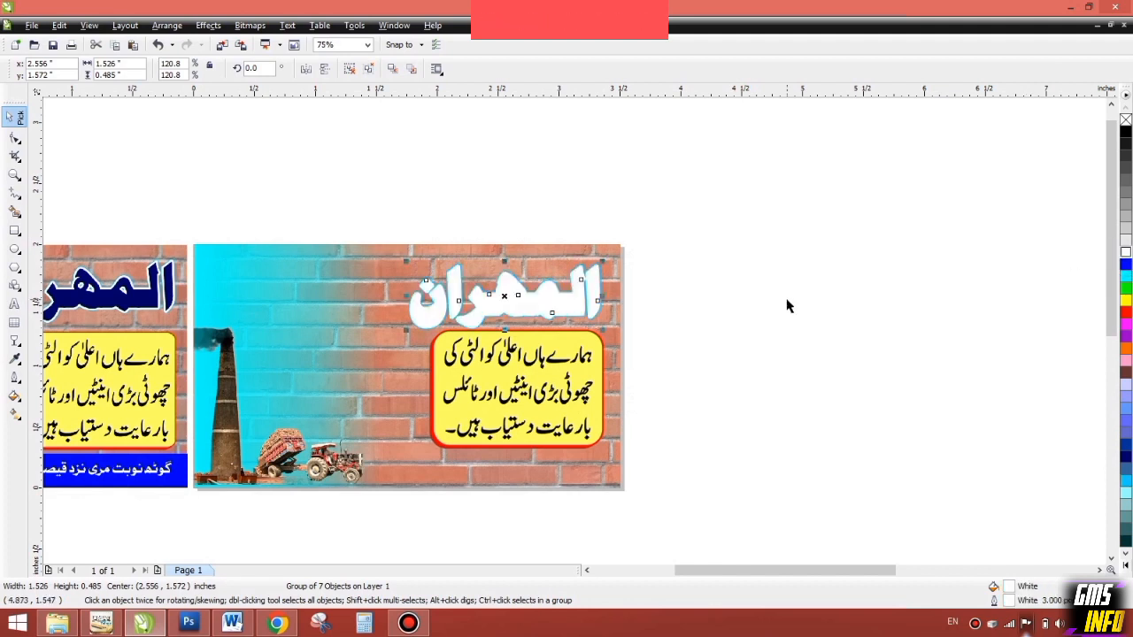
pyautogui.click(1125, 455)
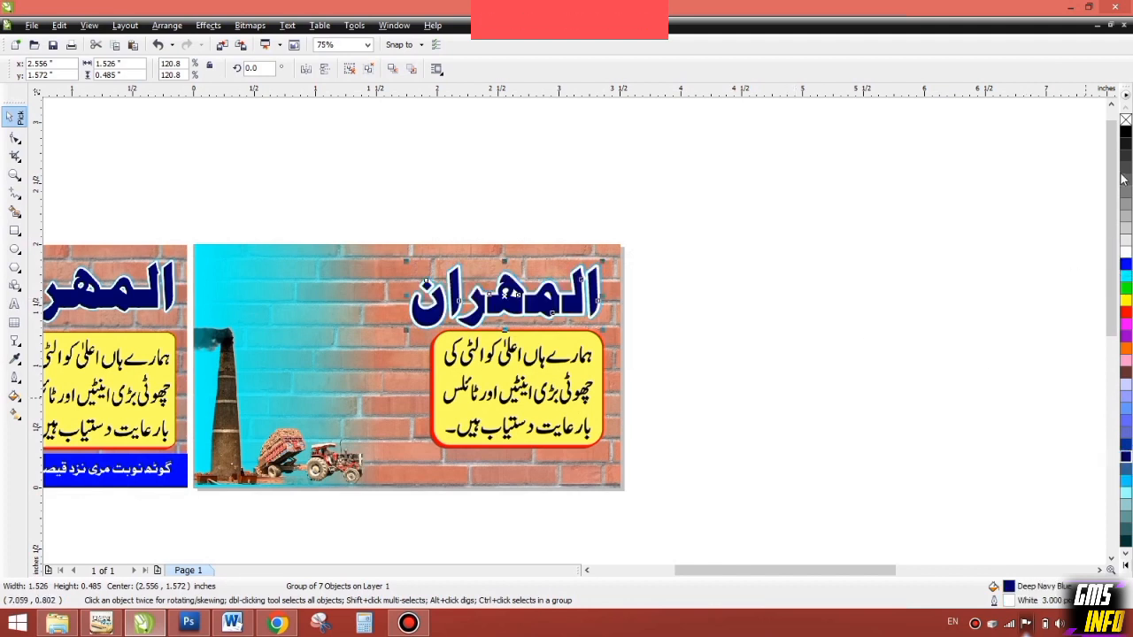
# Remove the outline from the top navy copy of the company title and group the three title layers.
pyautogui.rightClick(1126, 119)
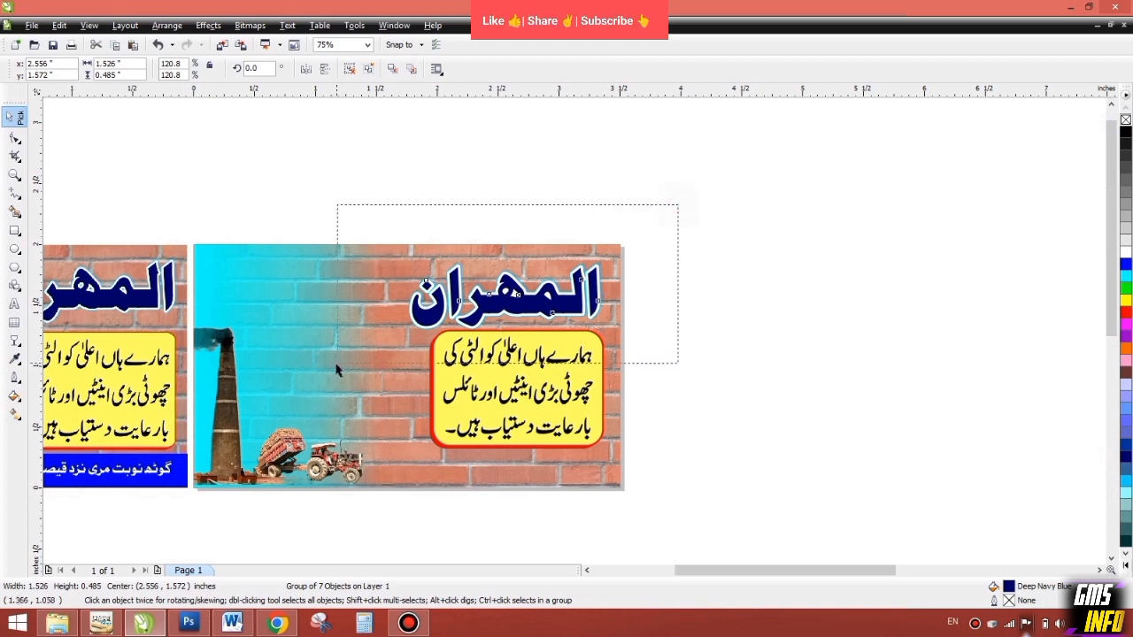
pyautogui.moveTo(337, 370); pyautogui.dragTo(337, 368)
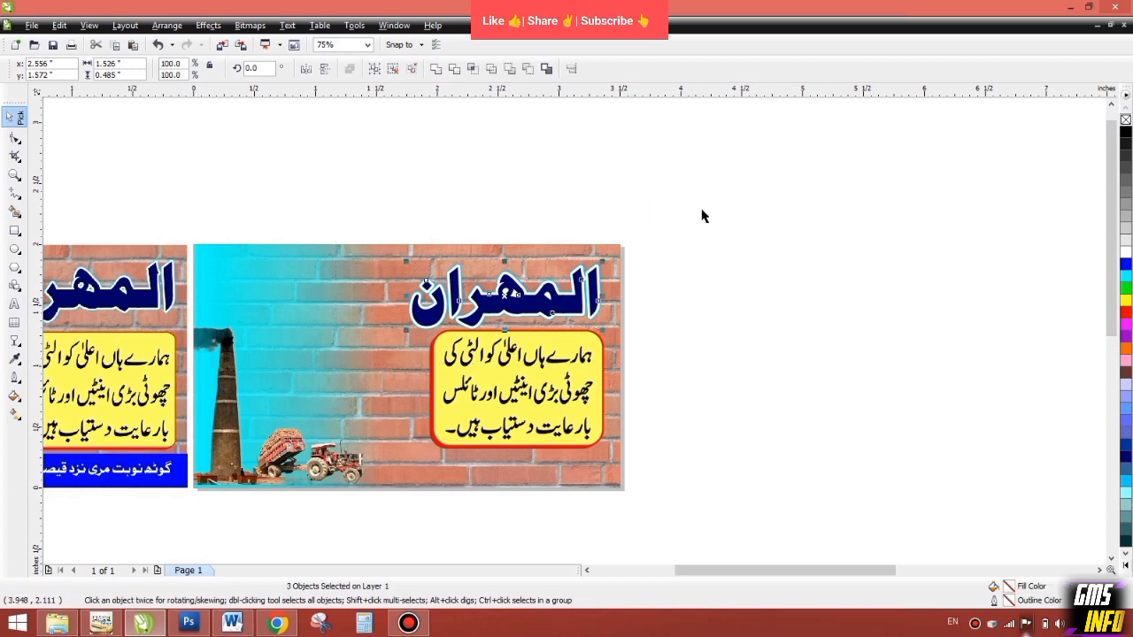
pyautogui.rightClick(505, 301)
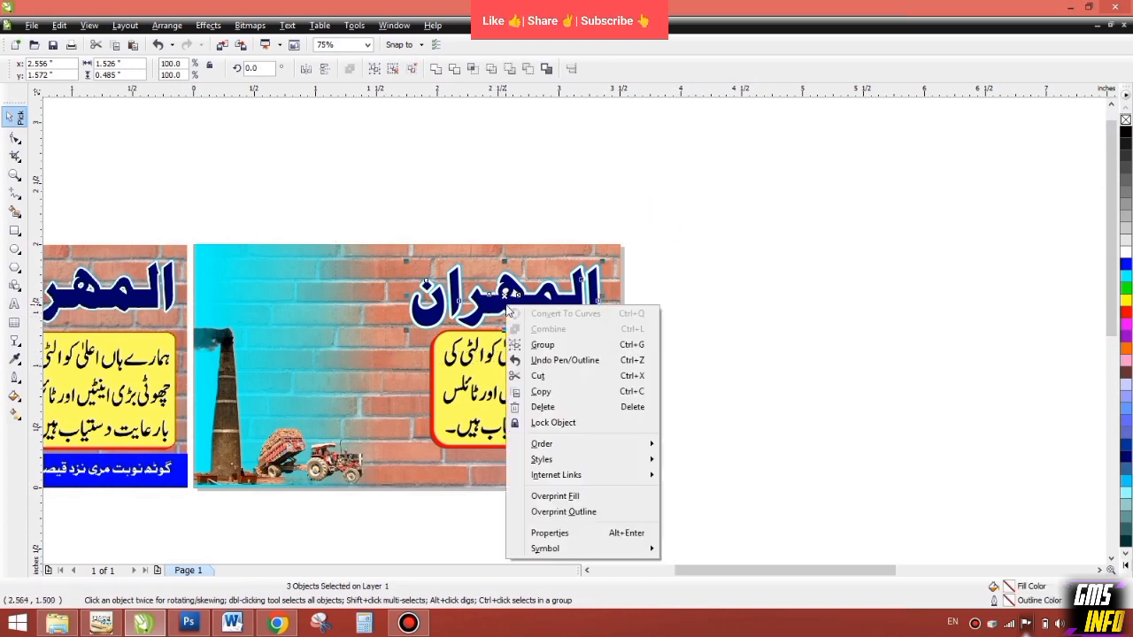
pyautogui.click(537, 341)
pyautogui.click(718, 242)
# Move the "502" trademark lettering onto the card's upper-left area, to the left of the company title.
pyautogui.press('F4')
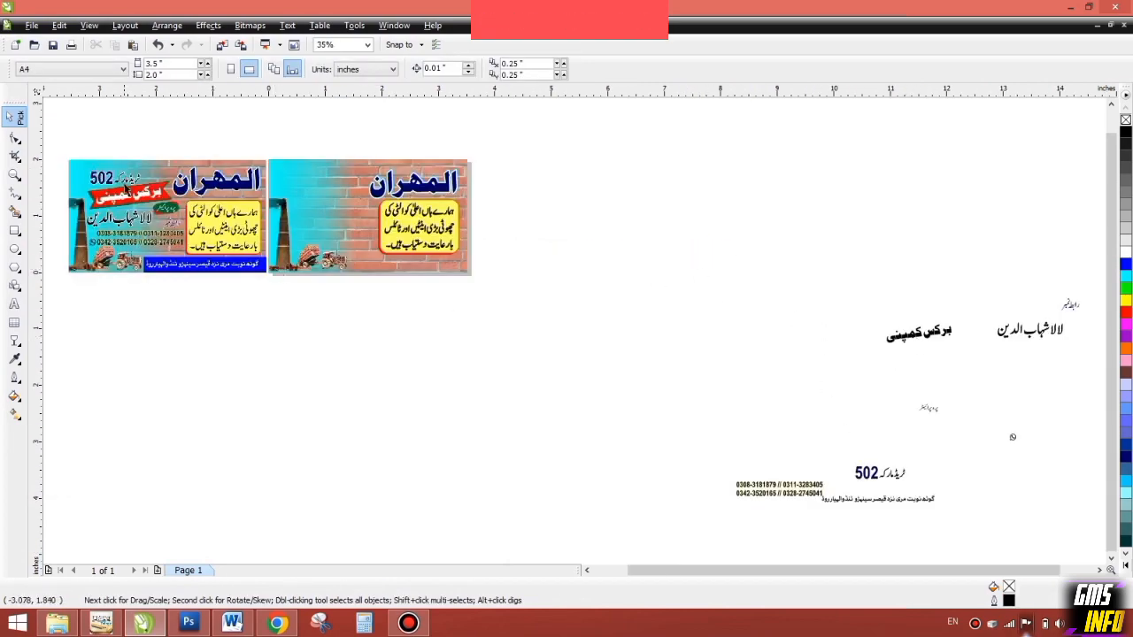
pyautogui.moveTo(854, 471); pyautogui.dragTo(149, 177)
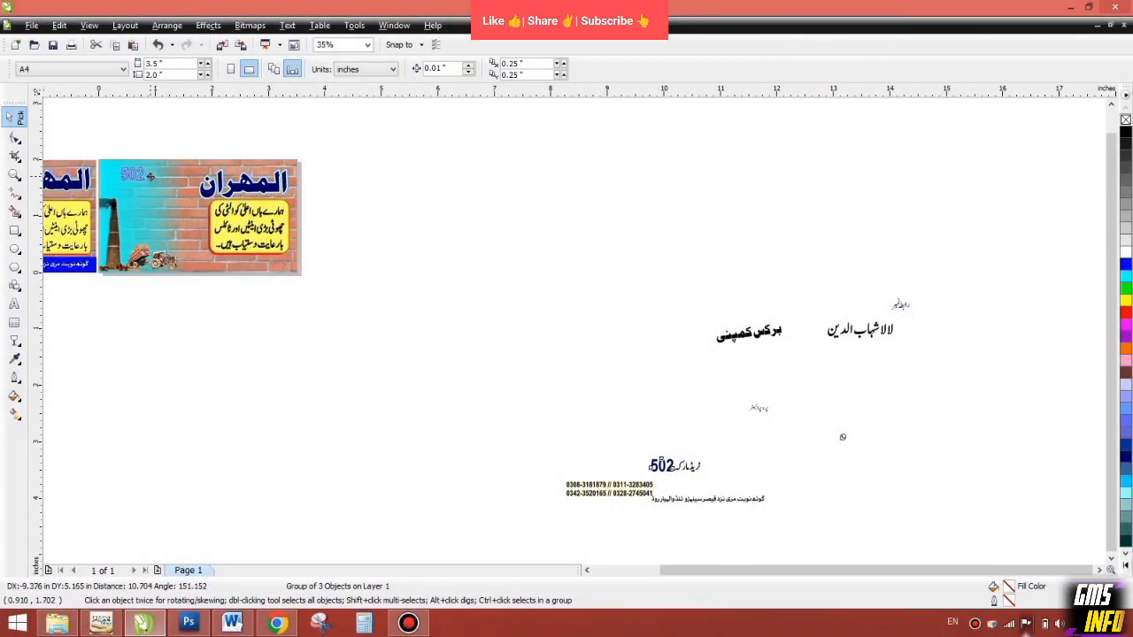
pyautogui.hotkey('shift', 'F2')
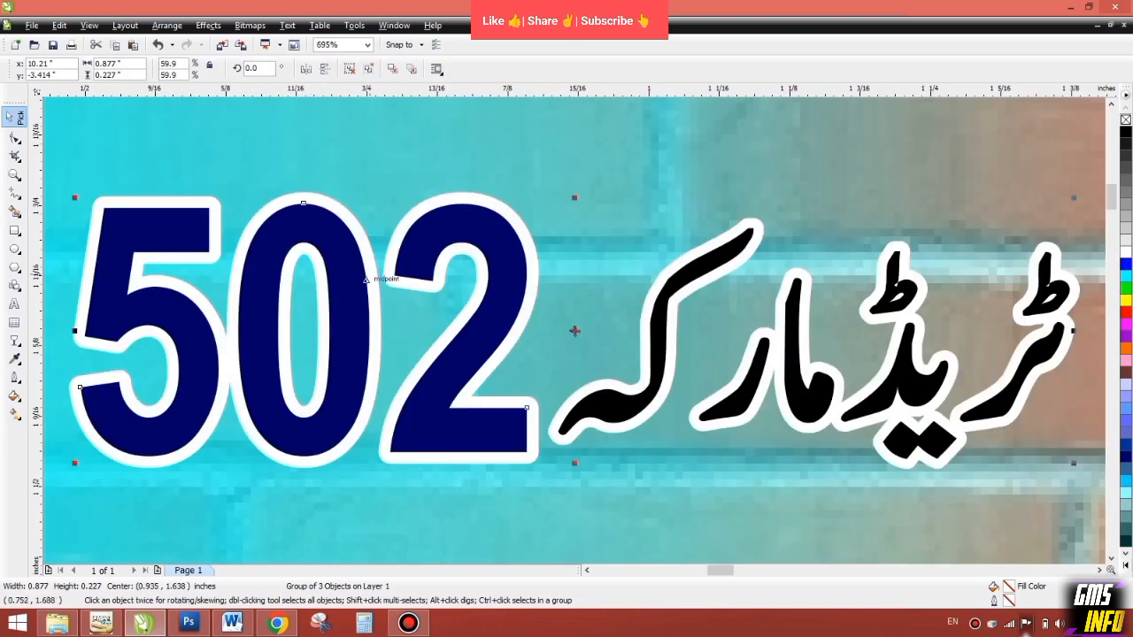
pyautogui.scroll(-5, 575, 331)
pyautogui.moveTo(578, 330); pyautogui.dragTo(569, 329)
pyautogui.press('F4')
pyautogui.click(448, 271)
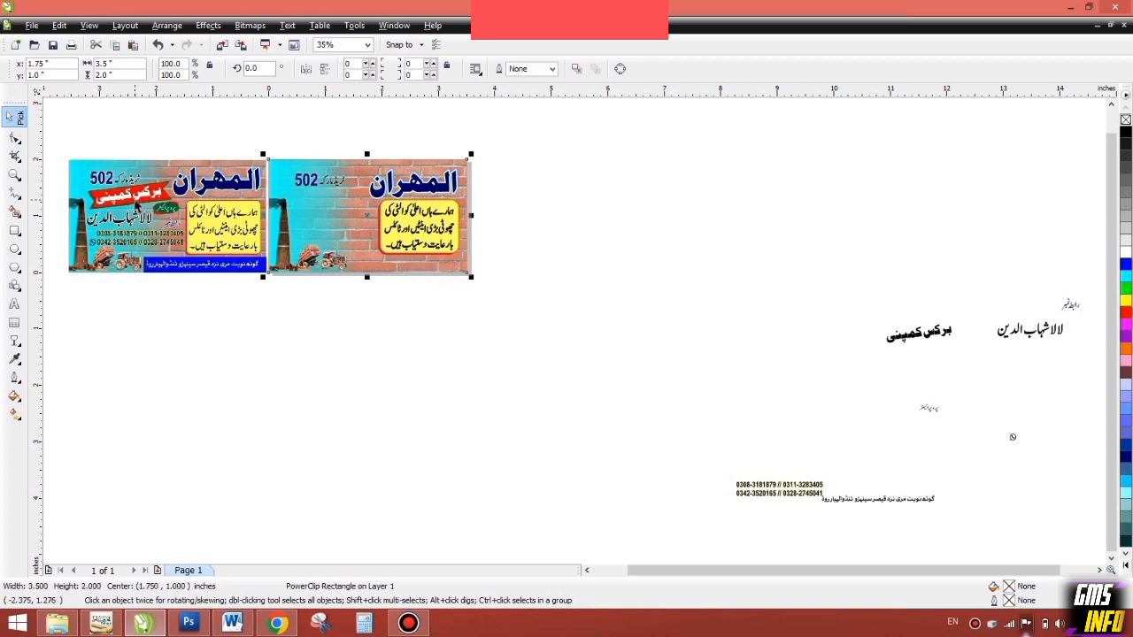
# Draw a rectangle about 2 by 0.54 inches below the card and convert it to curves.
pyautogui.click(10, 233)
pyautogui.moveTo(339, 319); pyautogui.dragTo(451, 351)
pyautogui.hotkey('shift', 'F2')
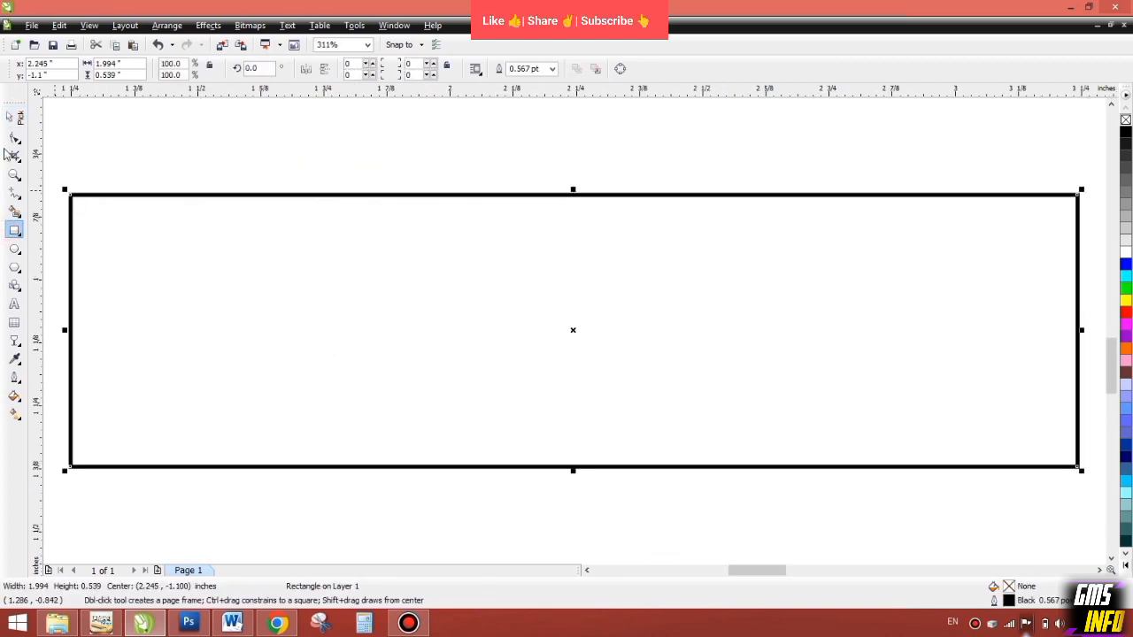
pyautogui.press('F10')
pyautogui.click(80, 293)
pyautogui.hotkey('ctrl', 'q')
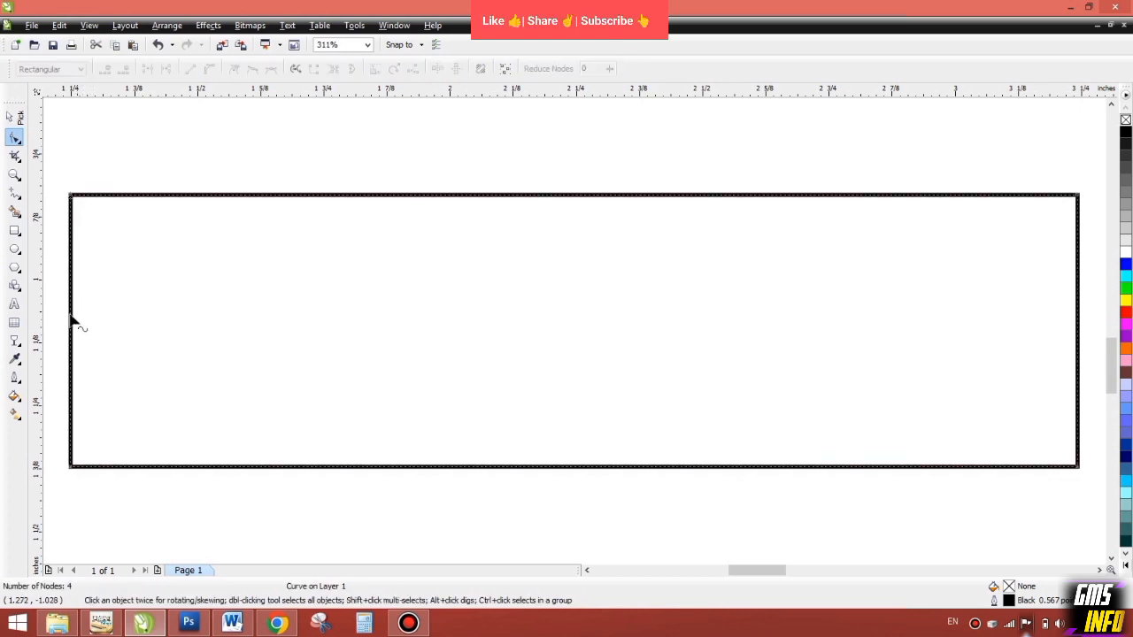
pyautogui.hotkey('ctrl', 'z')
pyautogui.rightClick(92, 197)
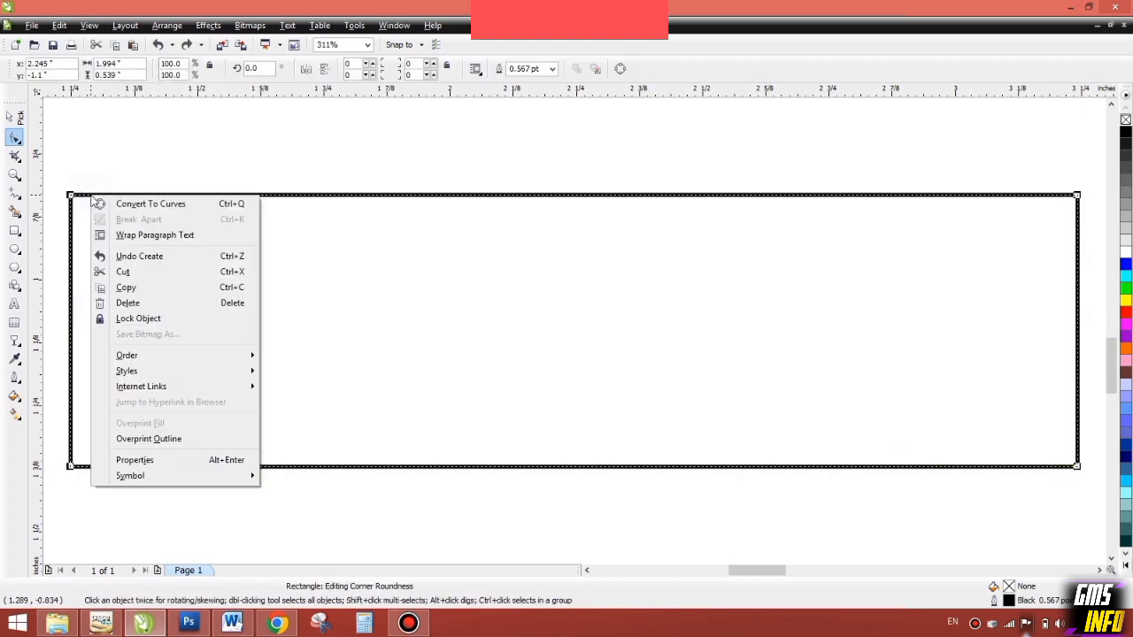
pyautogui.click(110, 206)
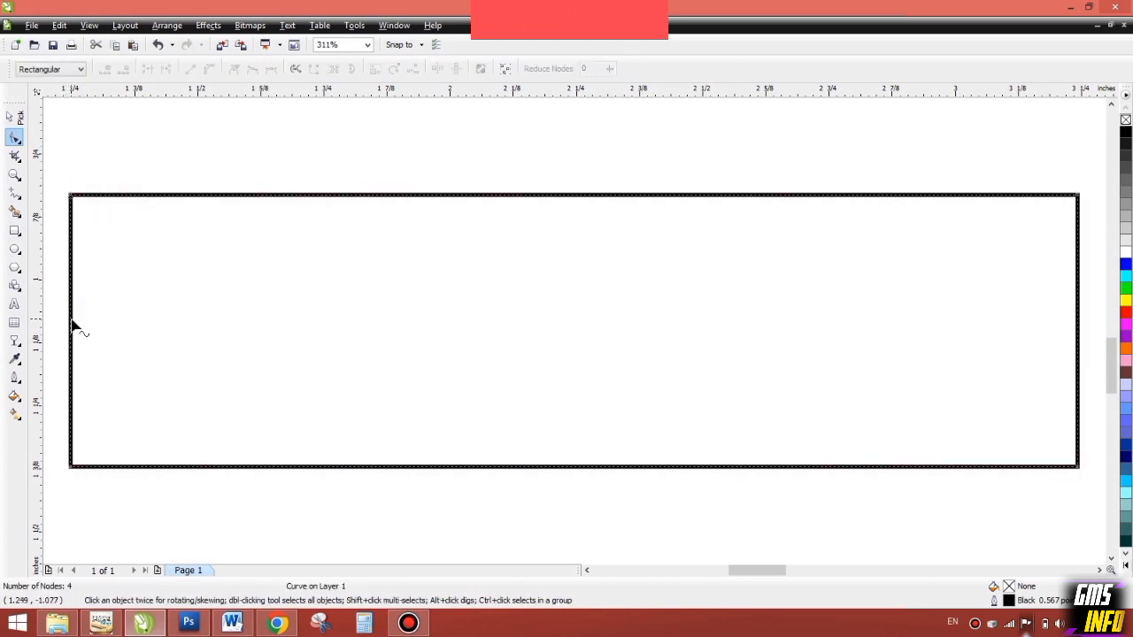
# Add a node to each short side of the curve and pull both about 0.2 inches inward to form a notched ribbon.
pyautogui.doubleClick(71, 319)
pyautogui.moveTo(73, 319); pyautogui.dragTo(173, 370)
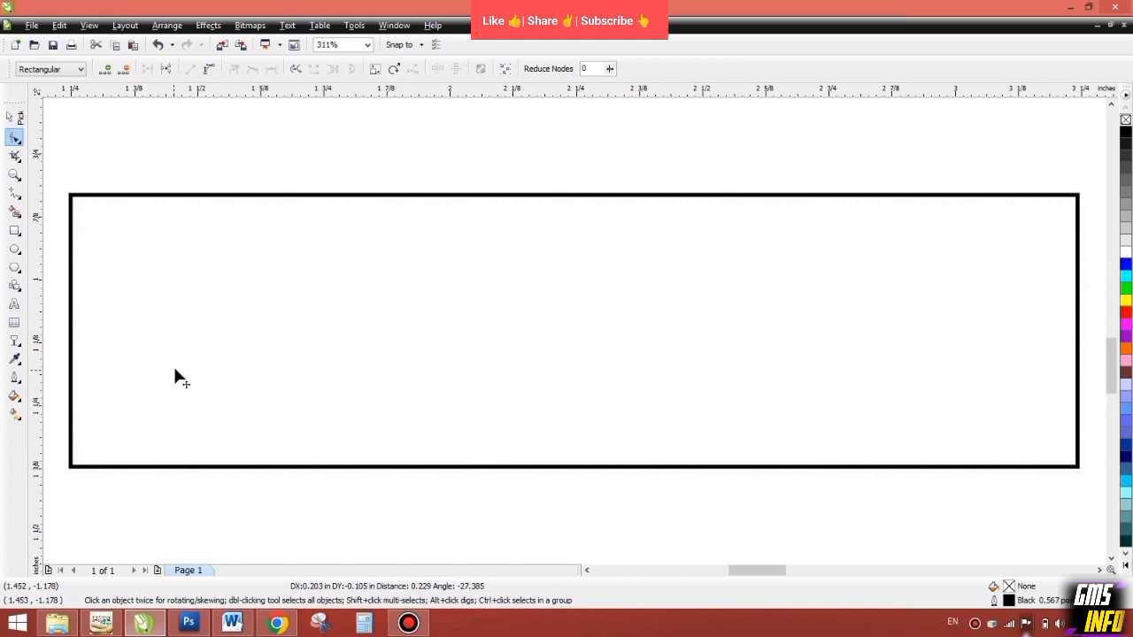
pyautogui.doubleClick(1079, 324)
pyautogui.moveTo(1078, 324); pyautogui.dragTo(957, 279)
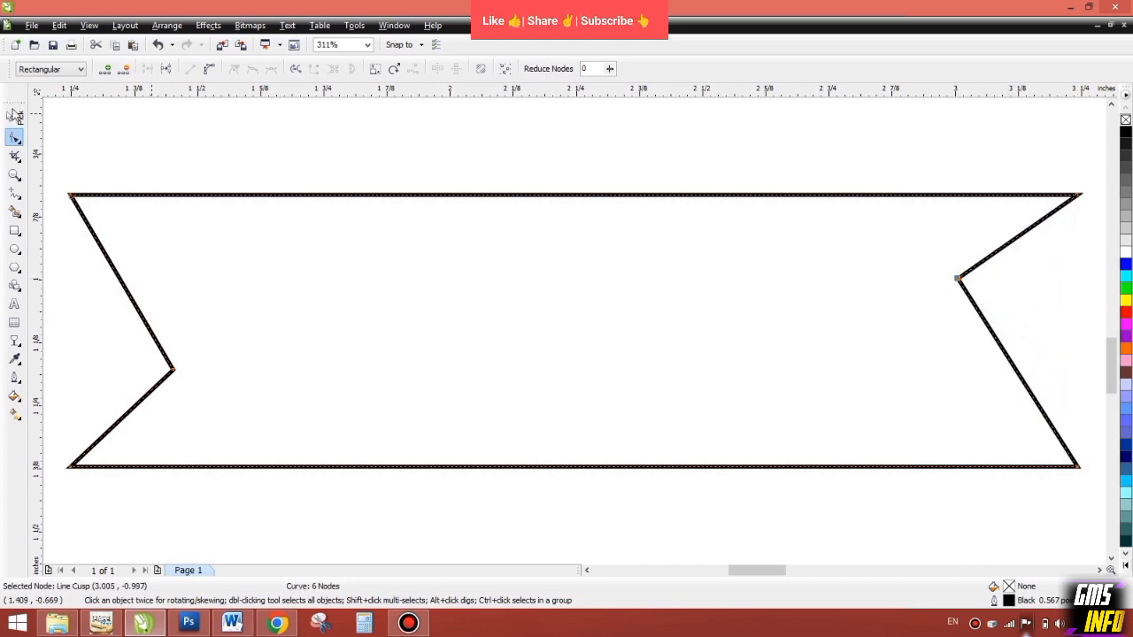
pyautogui.press('space')
# Deepen the ribbon's left and right notches slightly by moving their inner nodes further inward.
pyautogui.scroll(-2, 556, 323)
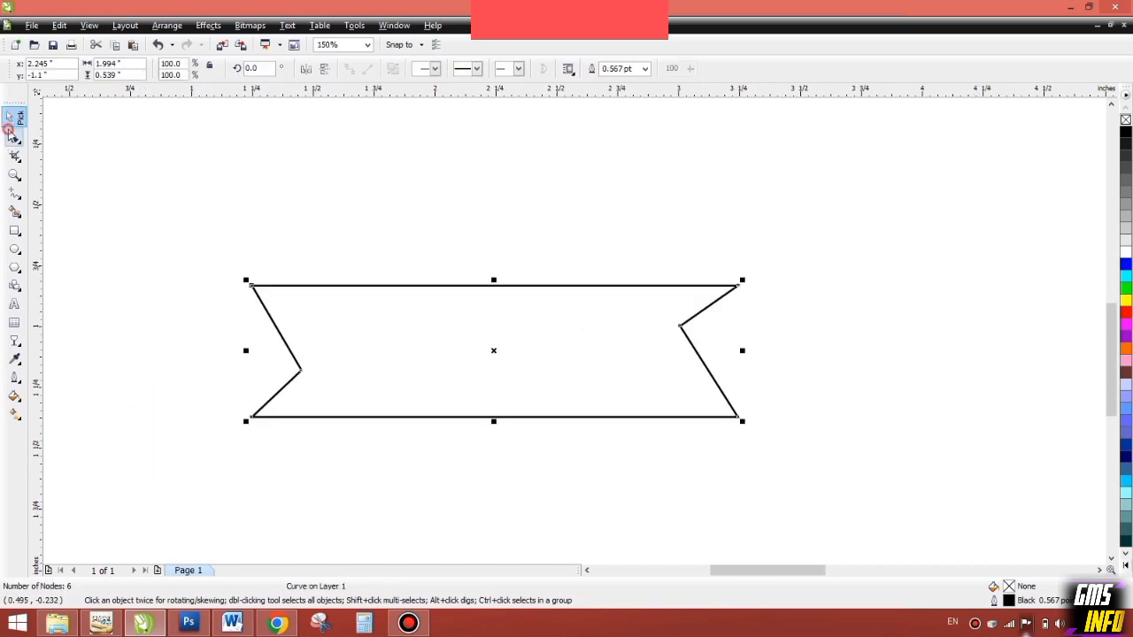
pyautogui.click(13, 133)
pyautogui.moveTo(681, 328); pyautogui.dragTo(680, 333)
pyautogui.moveTo(301, 371)
pyautogui.mouseDown()
pyautogui.moveTo(323, 381)
pyautogui.moveTo(316, 372)
pyautogui.mouseUp()
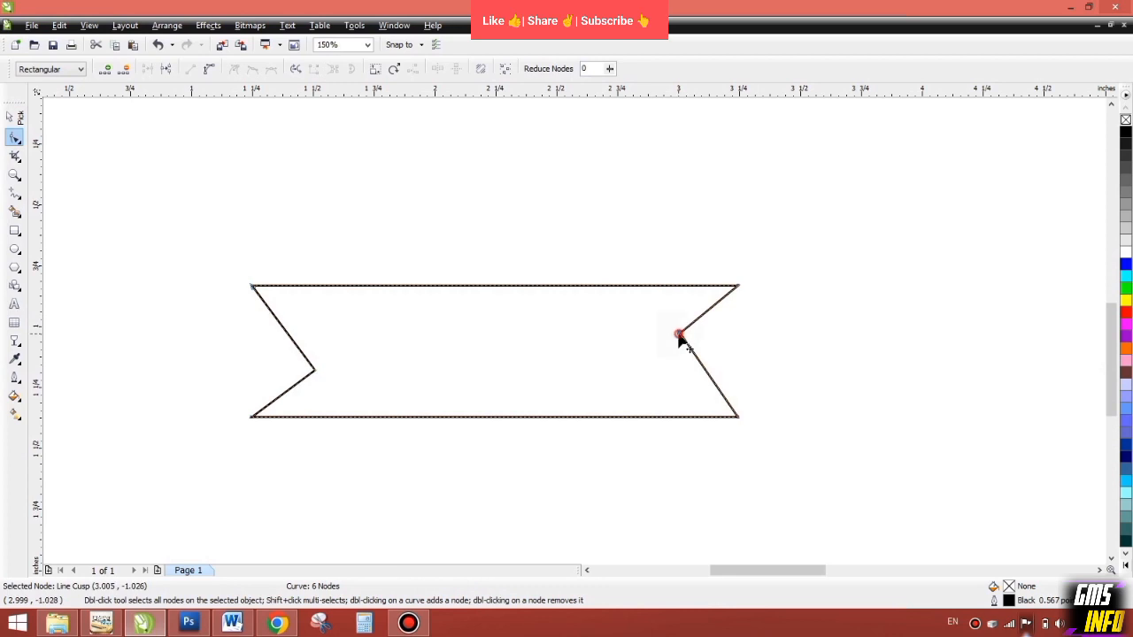
pyautogui.moveTo(680, 336); pyautogui.dragTo(675, 327)
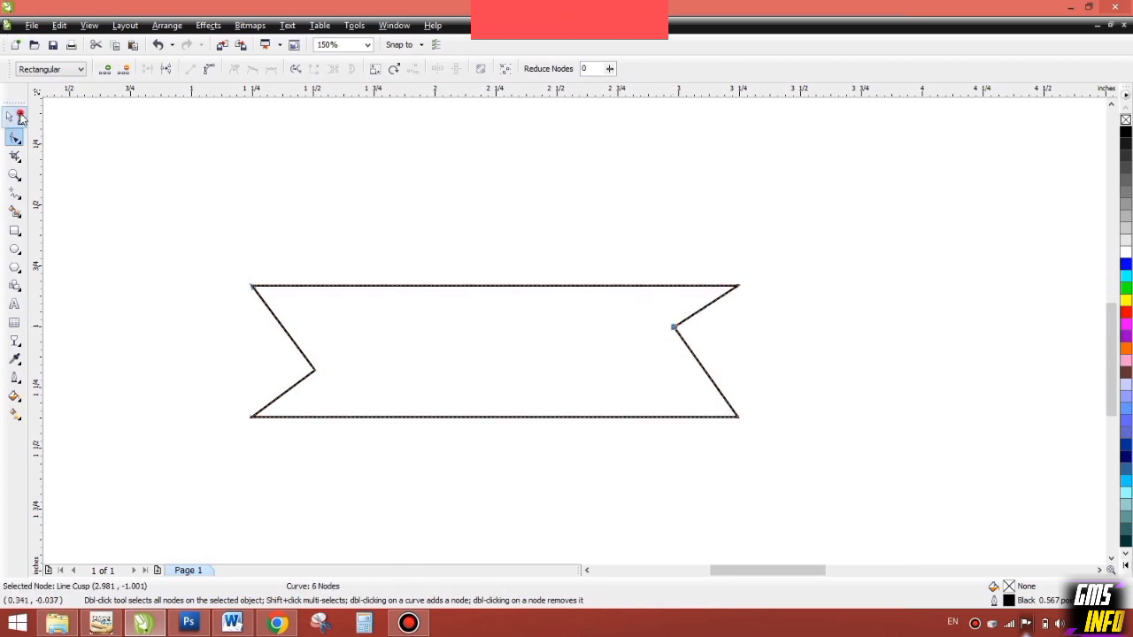
# Move the ribbon shape onto the card, just below the "502" trademark lettering.
pyautogui.press('F4')
pyautogui.press('space')
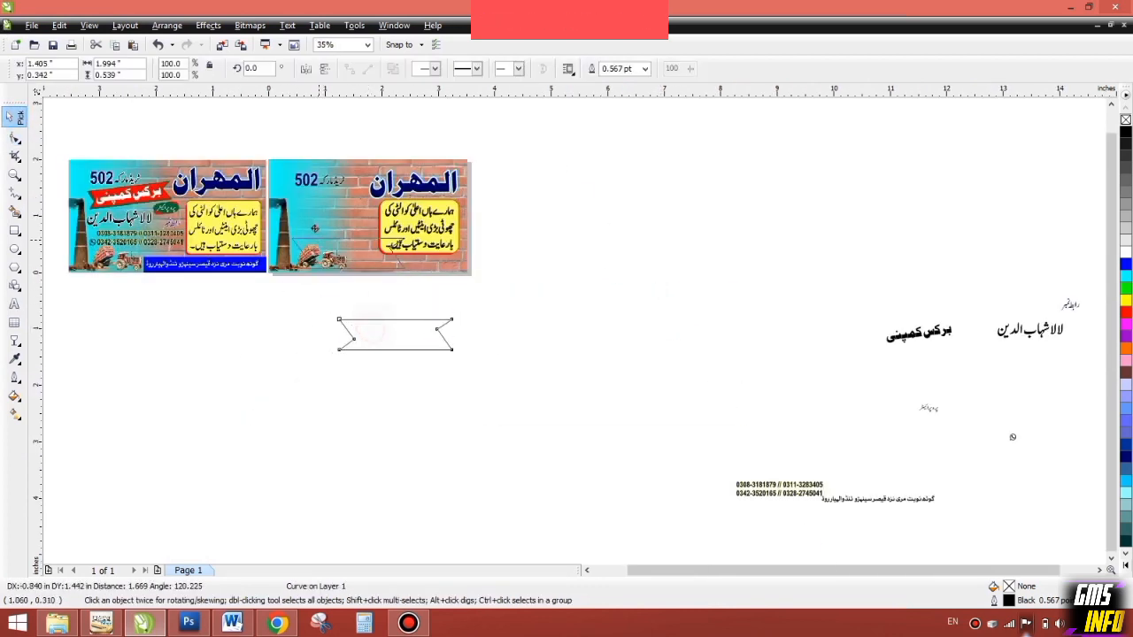
pyautogui.moveTo(370, 329); pyautogui.dragTo(311, 199)
pyautogui.hotkey('shift', 'F2')
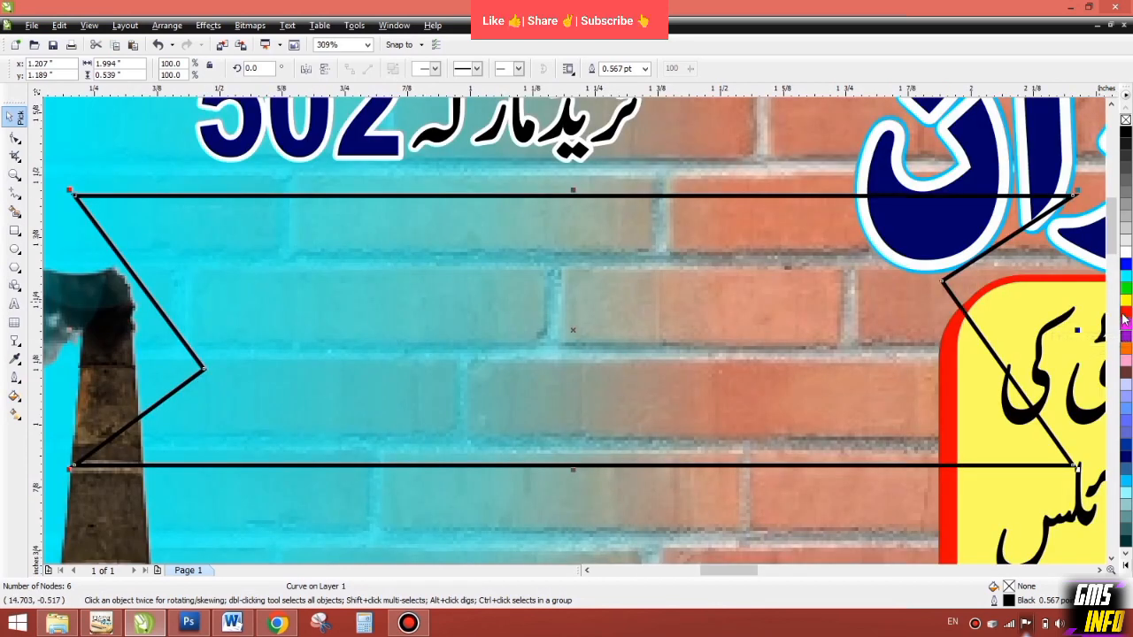
# Give the ribbon a red fill and a 2-point Forest Green outline, and deselect it.
pyautogui.click(1126, 565)
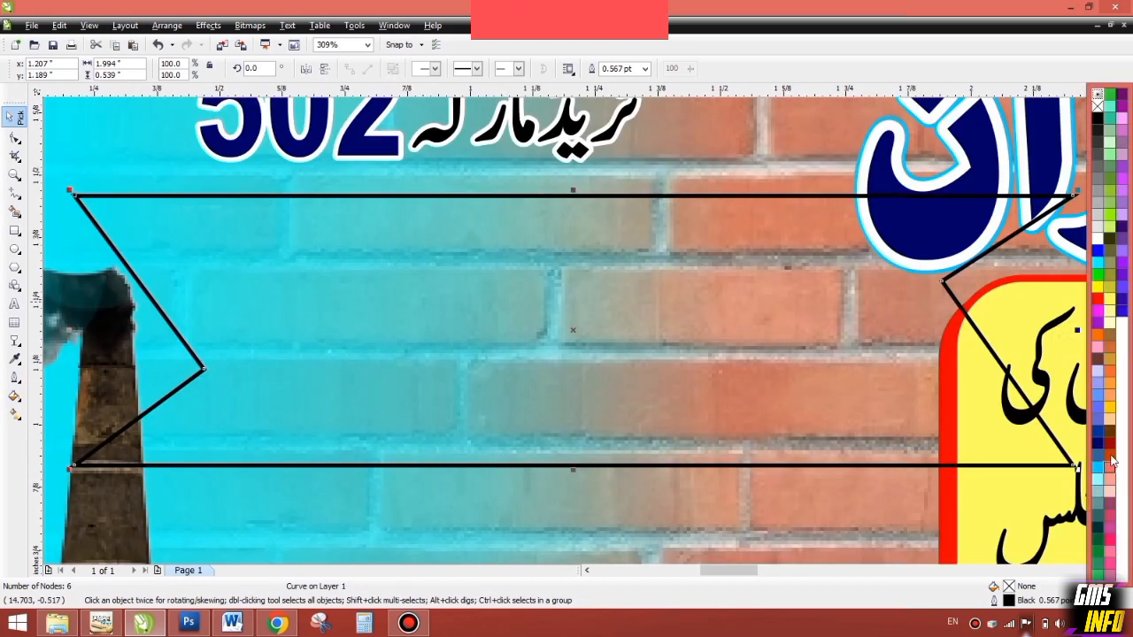
pyautogui.click(1098, 540)
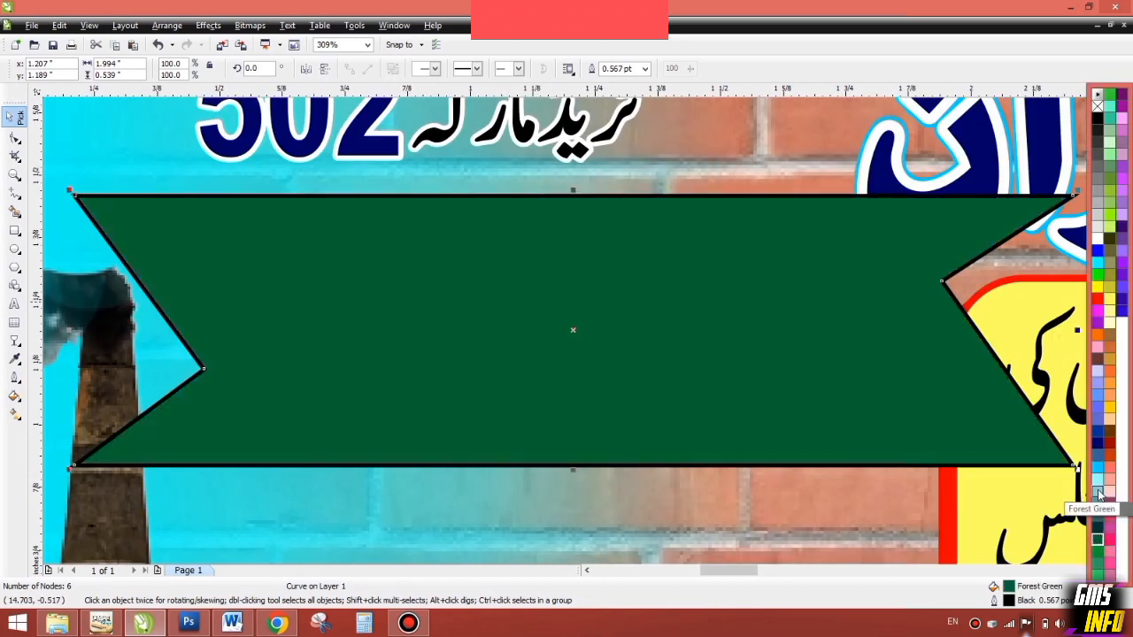
pyautogui.click(1098, 551)
pyautogui.rightClick(1098, 297)
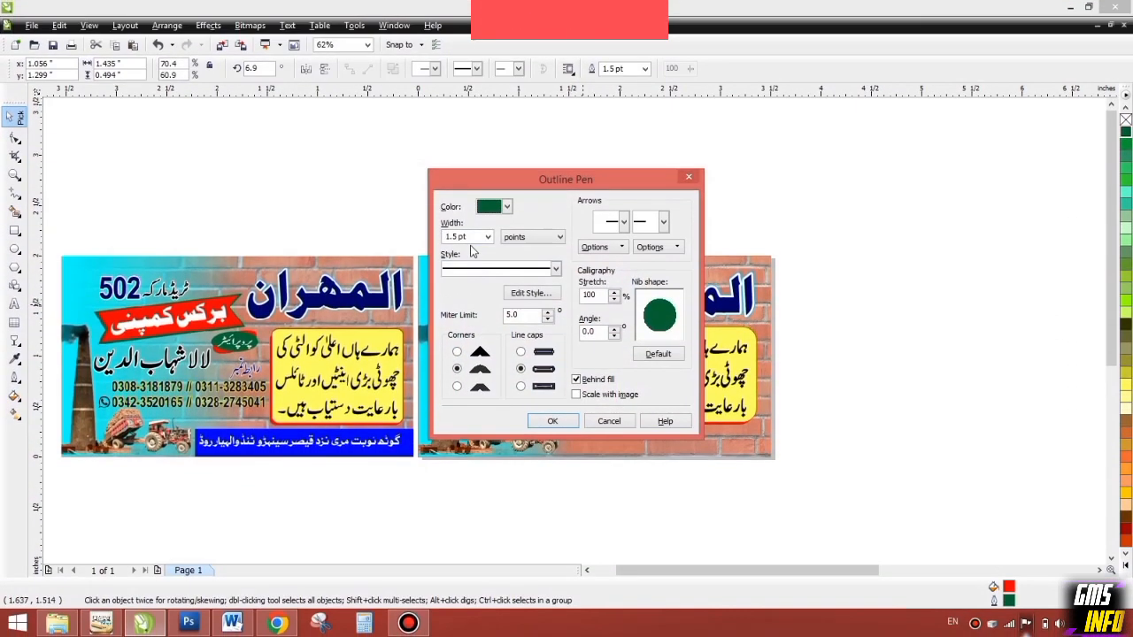
pyautogui.press('Return')
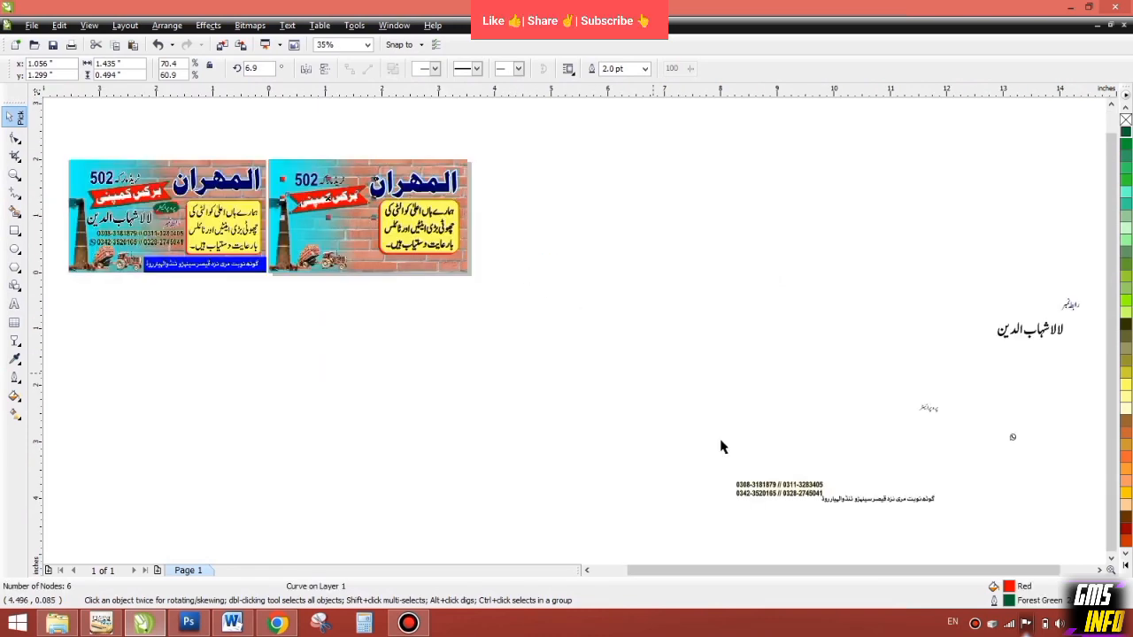
pyautogui.click(585, 357)
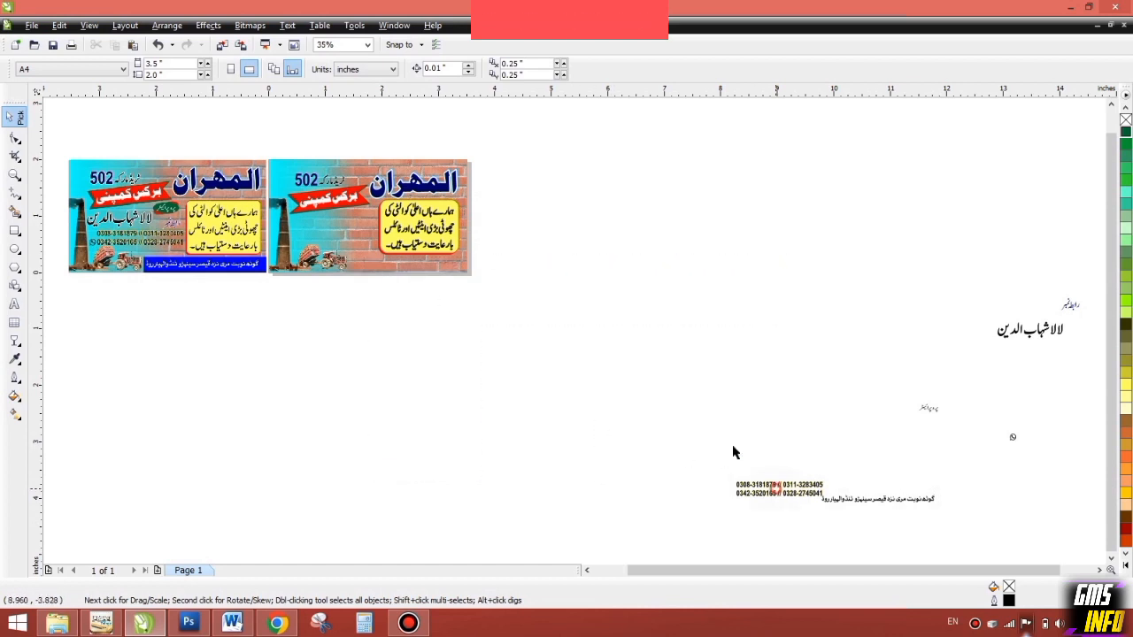
# Move the phone number block to an empty area beside the card and place the WhatsApp icon before its second line.
pyautogui.moveTo(617, 415); pyautogui.dragTo(658, 283)
pyautogui.click(785, 485)
pyautogui.moveTo(1012, 440); pyautogui.dragTo(590, 293)
pyautogui.hotkey('shift', 'F2')
pyautogui.scroll(-5, 579, 330)
pyautogui.moveTo(566, 330); pyautogui.dragTo(680, 331)
pyautogui.scroll(-2, 466, 331)
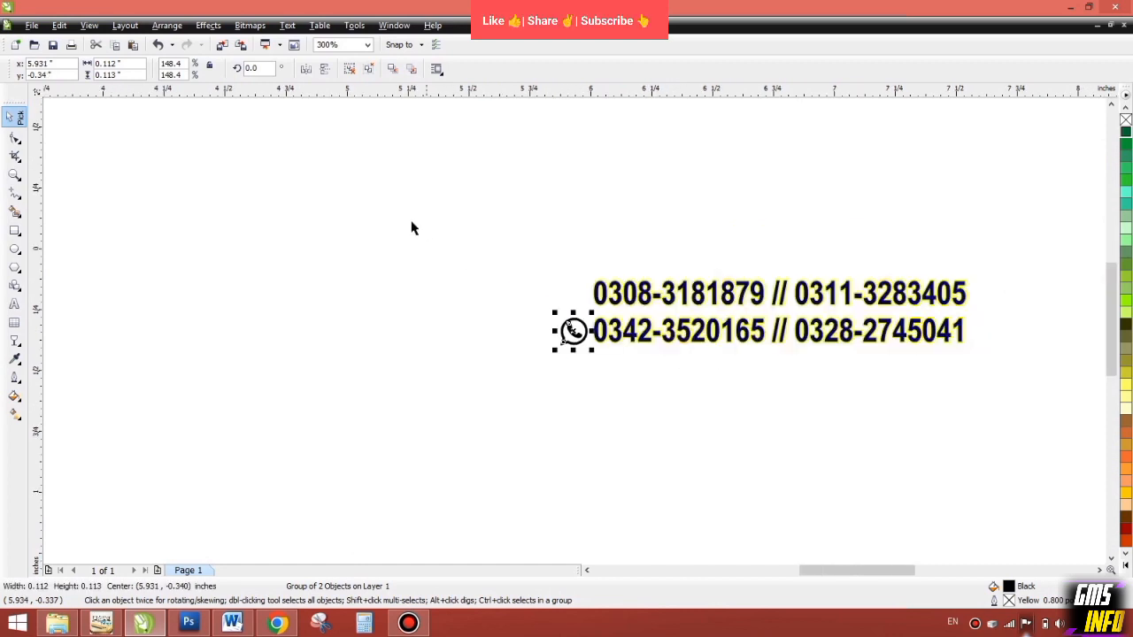
# Move the phone number block with its WhatsApp icon onto the card, just above the tractor.
pyautogui.scroll(-4, 659, 319)
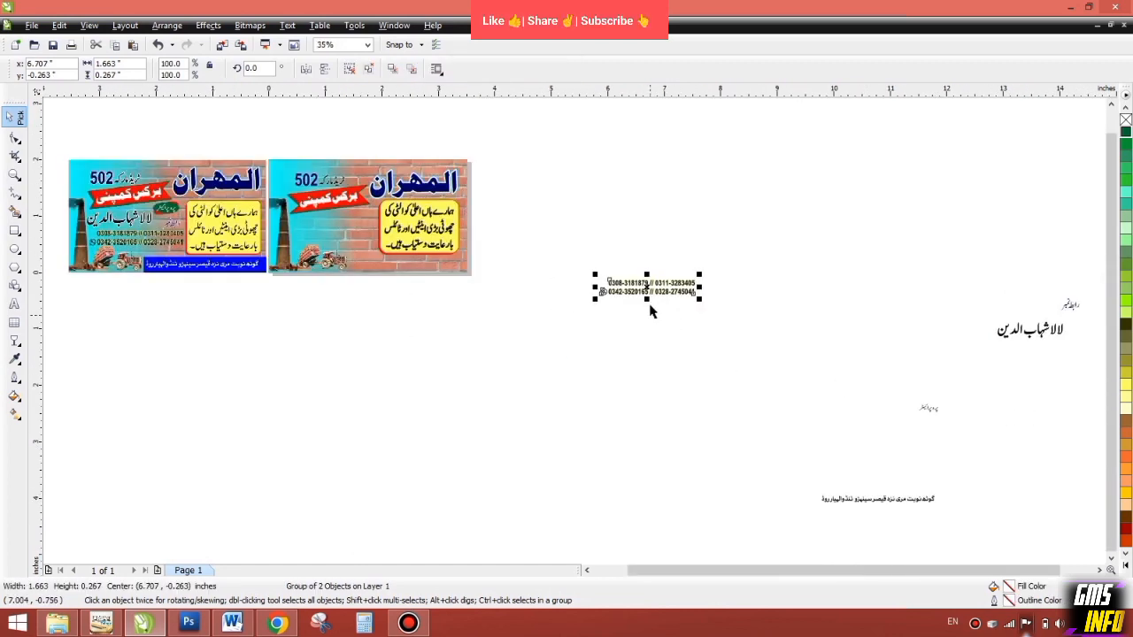
pyautogui.moveTo(647, 295); pyautogui.dragTo(336, 238)
pyautogui.hotkey('shift', 'F2')
pyautogui.scroll(-2, 576, 331)
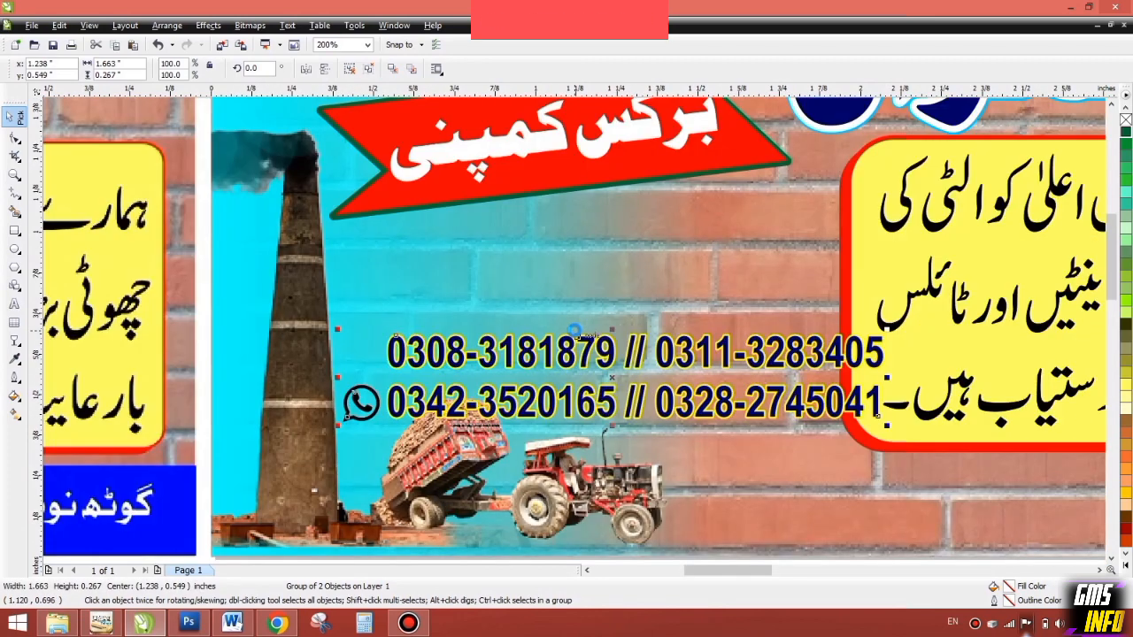
# Nudge the phone number block 0.01 inch left and 0.09 inch up.
pyautogui.press('Left')
pyautogui.press('Up')
pyautogui.press('Up')
pyautogui.press('Up')
pyautogui.press('Up')
pyautogui.press('Up')
pyautogui.press('Up')
pyautogui.press('Up')
pyautogui.press('Up')
pyautogui.press('Up')
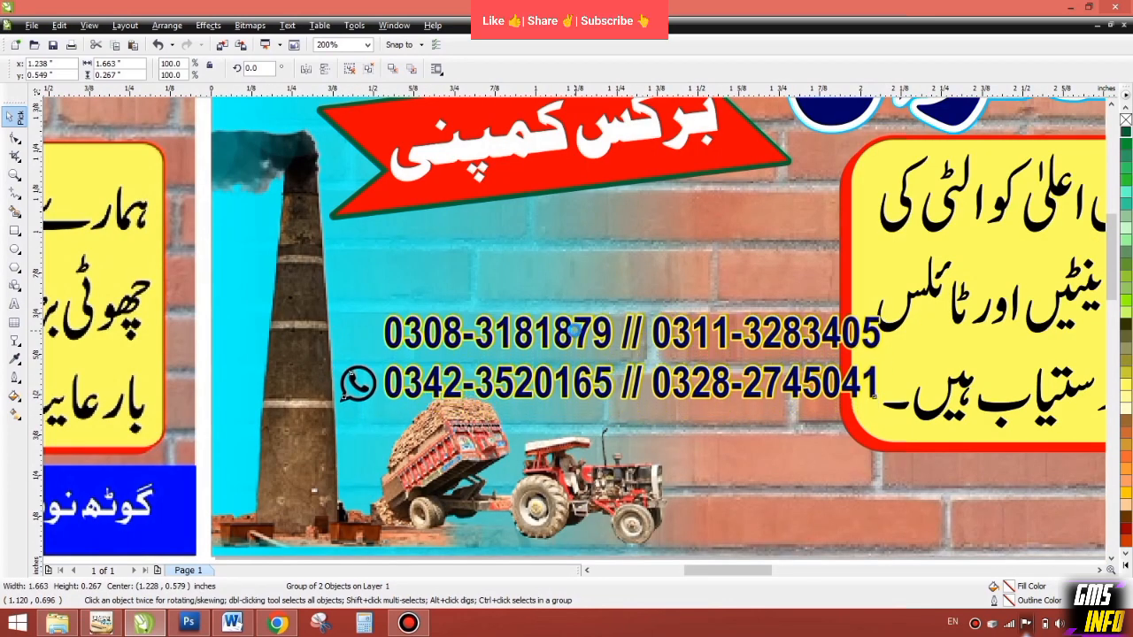
# Nudge the company title and the yellow text box together about 0.04 inch to the right.
pyautogui.scroll(-1, 576, 330)
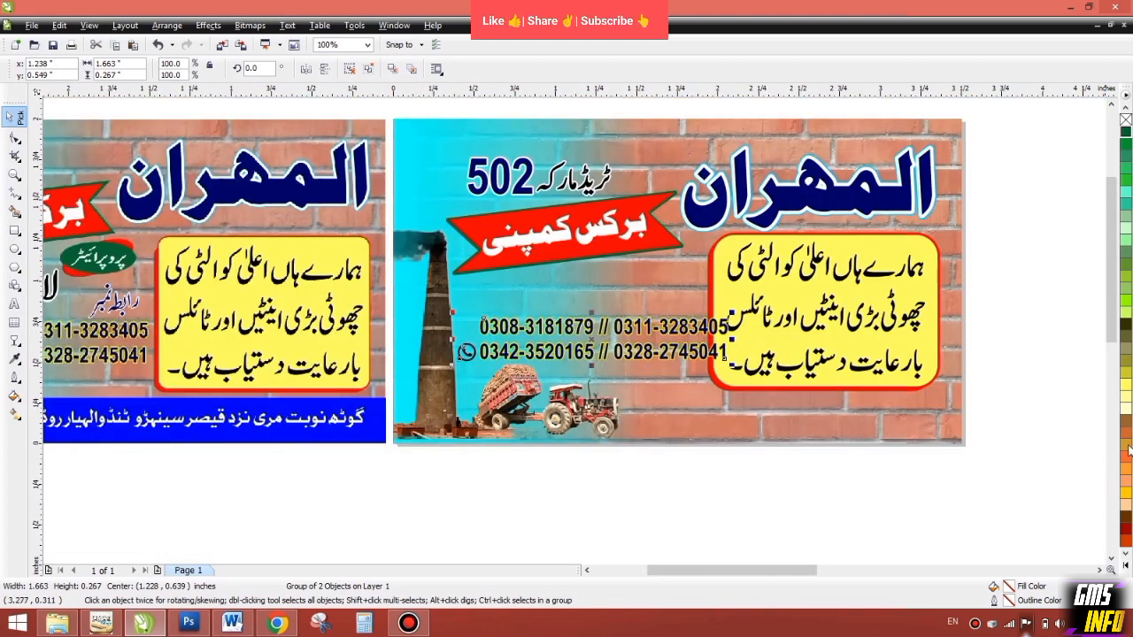
pyautogui.moveTo(1054, 410); pyautogui.dragTo(652, 141)
pyautogui.press('Right')
pyautogui.press('Right')
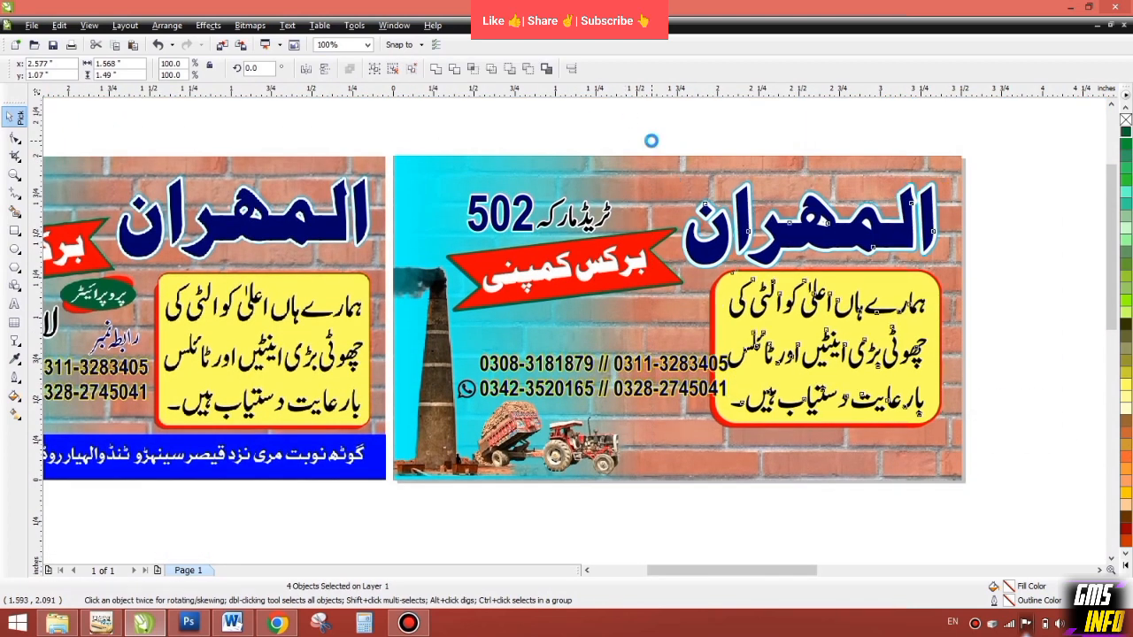
pyautogui.press('Right')
pyautogui.press('Right')
pyautogui.press('Right')
pyautogui.press('Right')
pyautogui.press('Right')
pyautogui.press('Right')
pyautogui.press('Right')
pyautogui.press('Right')
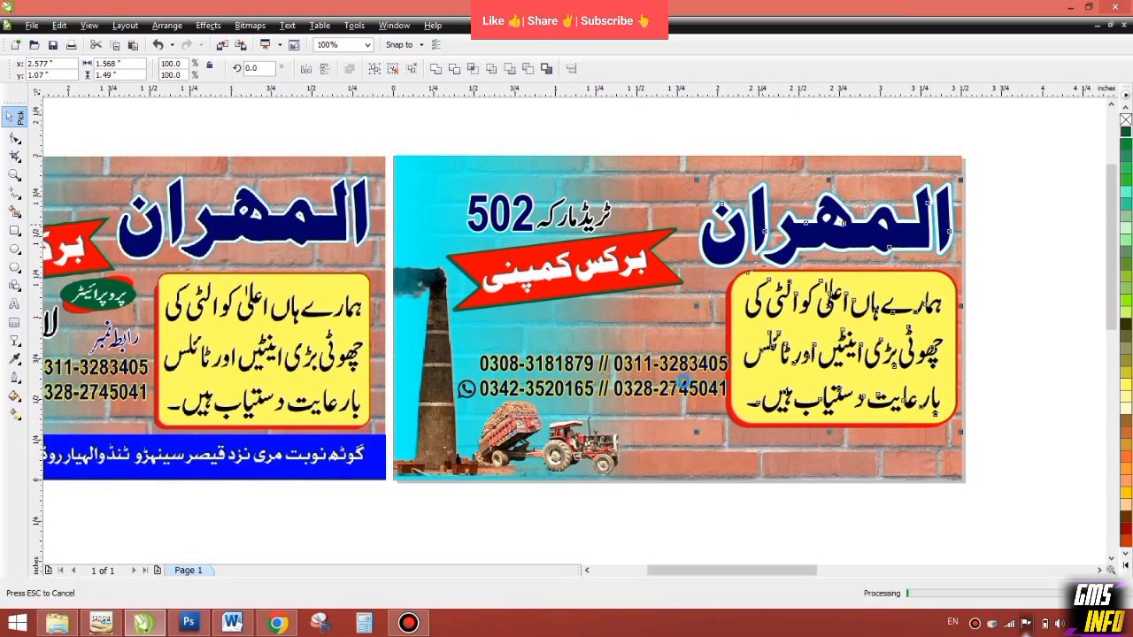
pyautogui.press('Left')
pyautogui.press('Left')
pyautogui.press('Left')
pyautogui.press('Left')
pyautogui.press('Left')
pyautogui.press('Left')
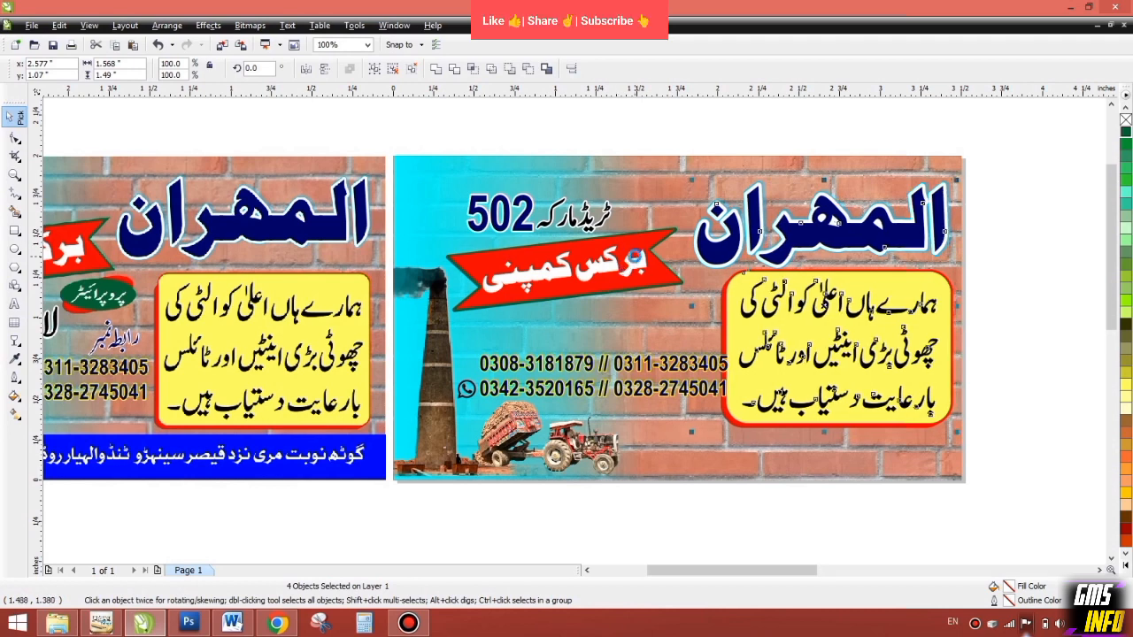
pyautogui.click(643, 246)
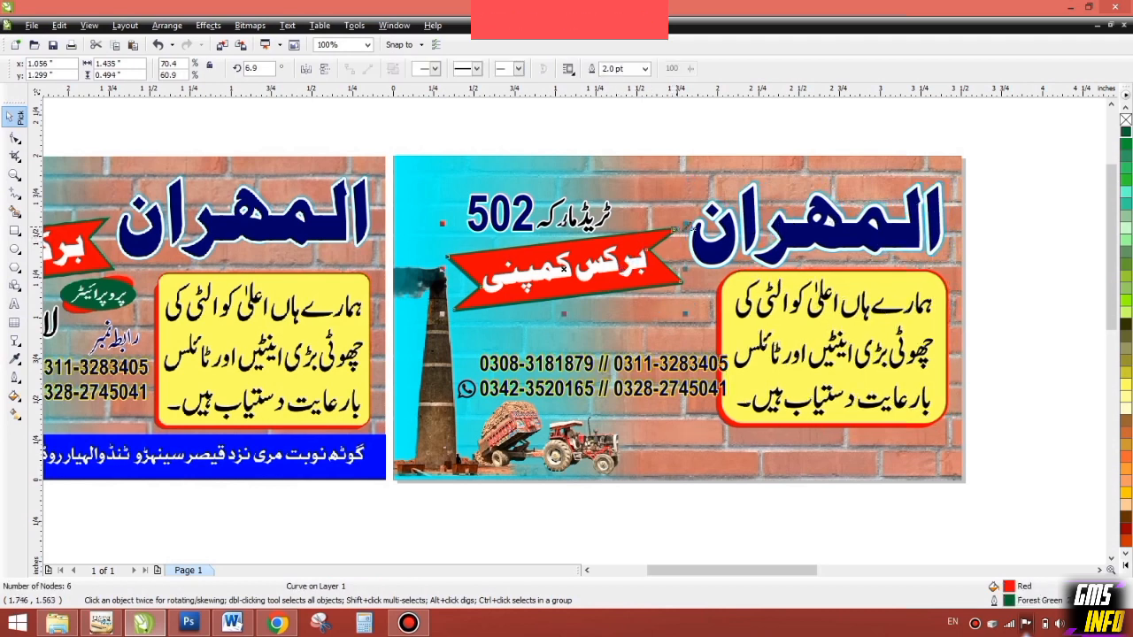
pyautogui.moveTo(685, 224); pyautogui.dragTo(695, 218)
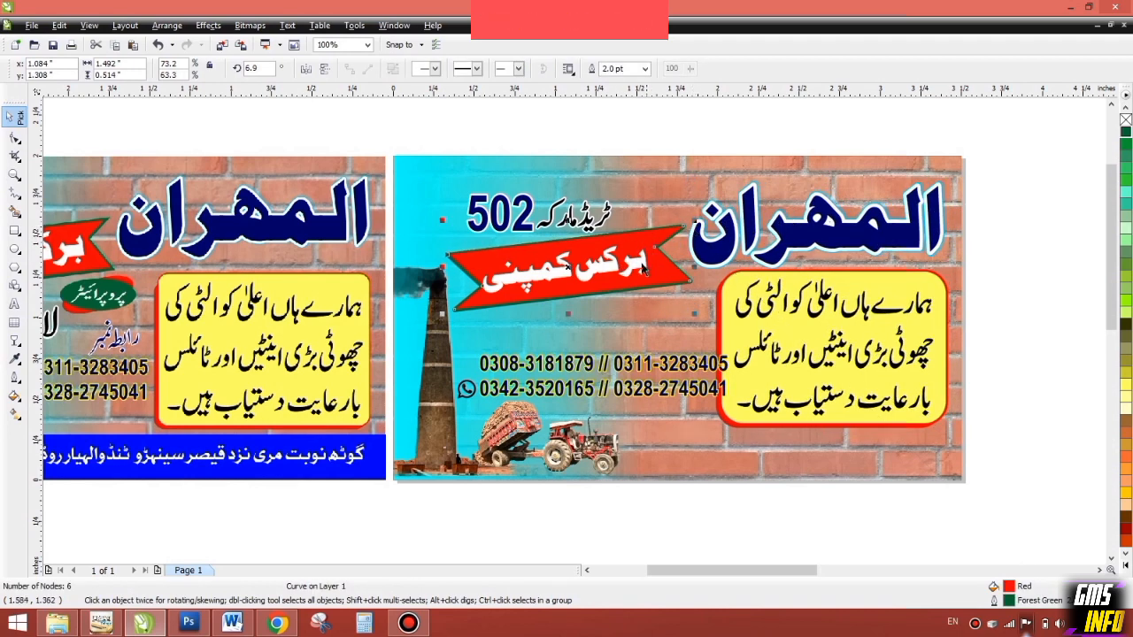
pyautogui.hotkey('ctrl', 'z')
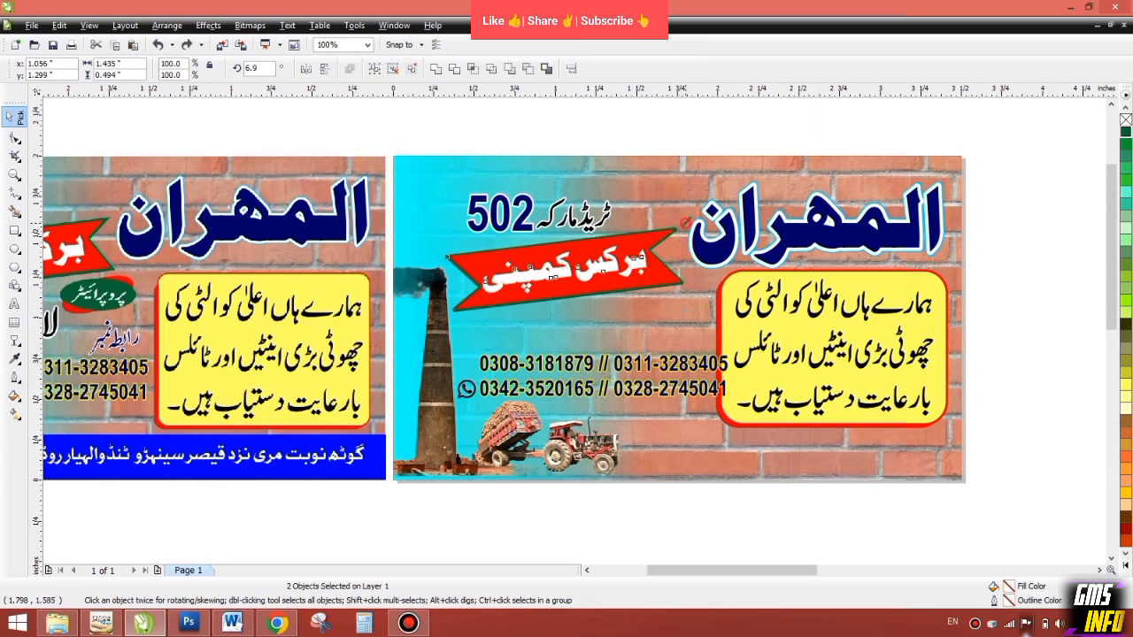
# Enlarge the red ribbon and its white lettering together slightly towards the company title, and select the phone number block.
pyautogui.hotkey('ctrl', 'shift', 'z')
pyautogui.click(602, 377)
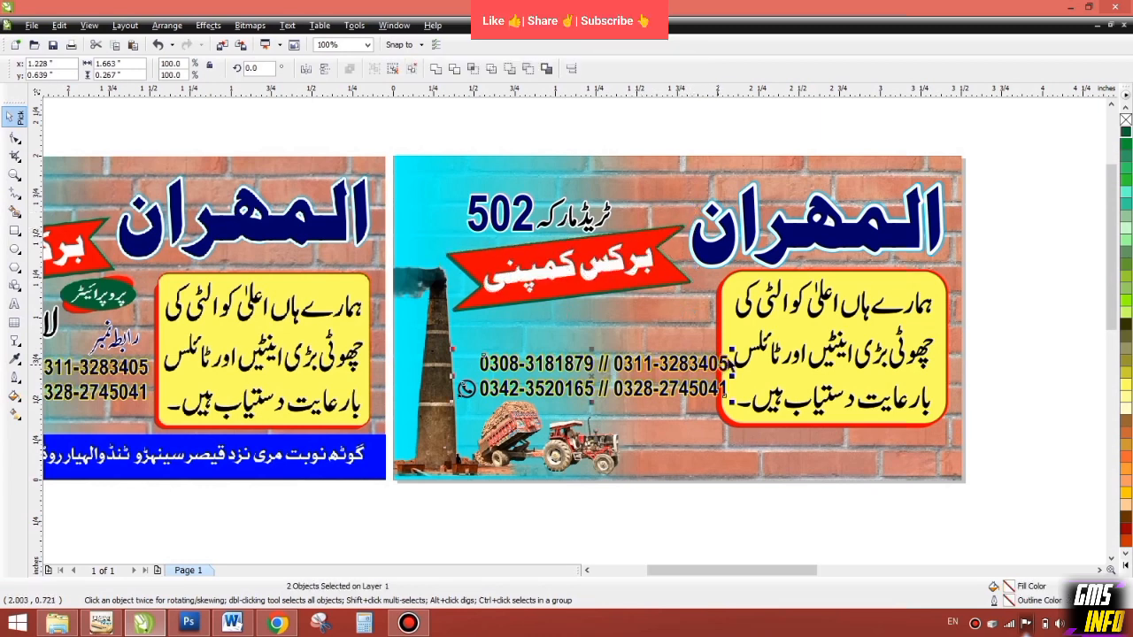
# Shrink the phone number block to about 1.56 inches wide so it clears the yellow text box.
pyautogui.moveTo(731, 354); pyautogui.dragTo(716, 353)
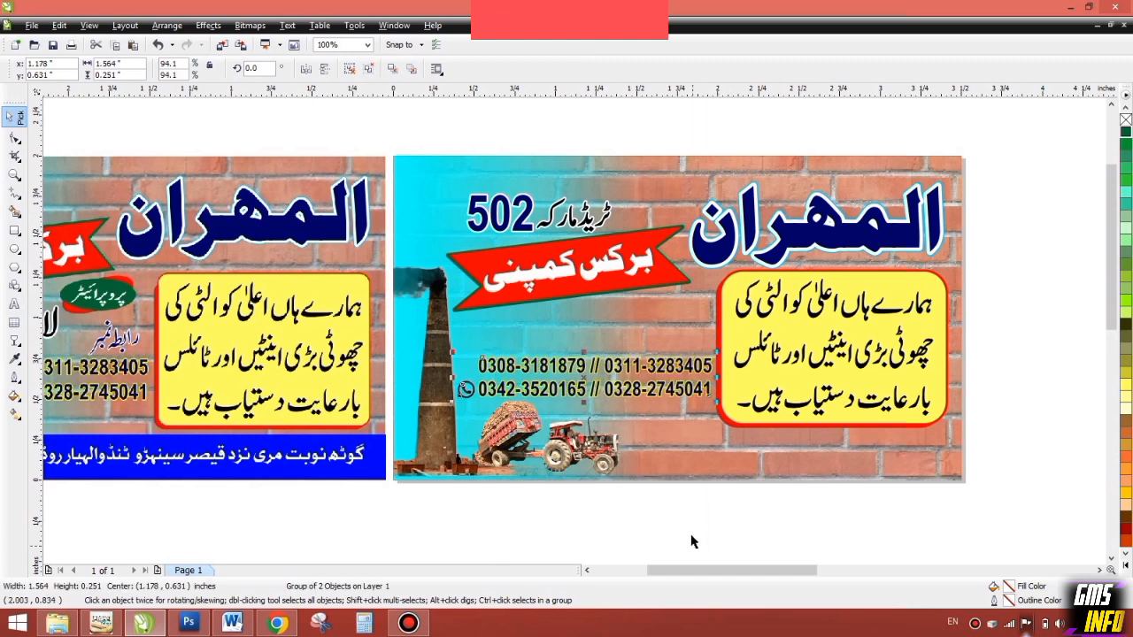
pyautogui.click(676, 497)
pyautogui.press('F4')
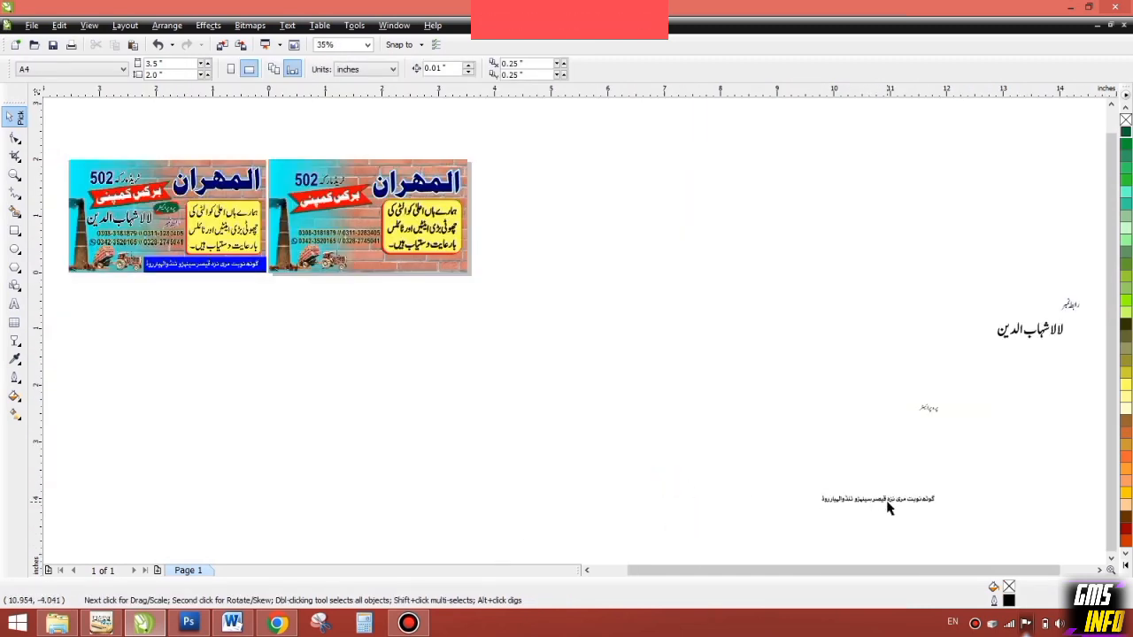
# Move the loose address line to just below the card, under the yellow text box.
pyautogui.moveTo(691, 378); pyautogui.dragTo(910, 499)
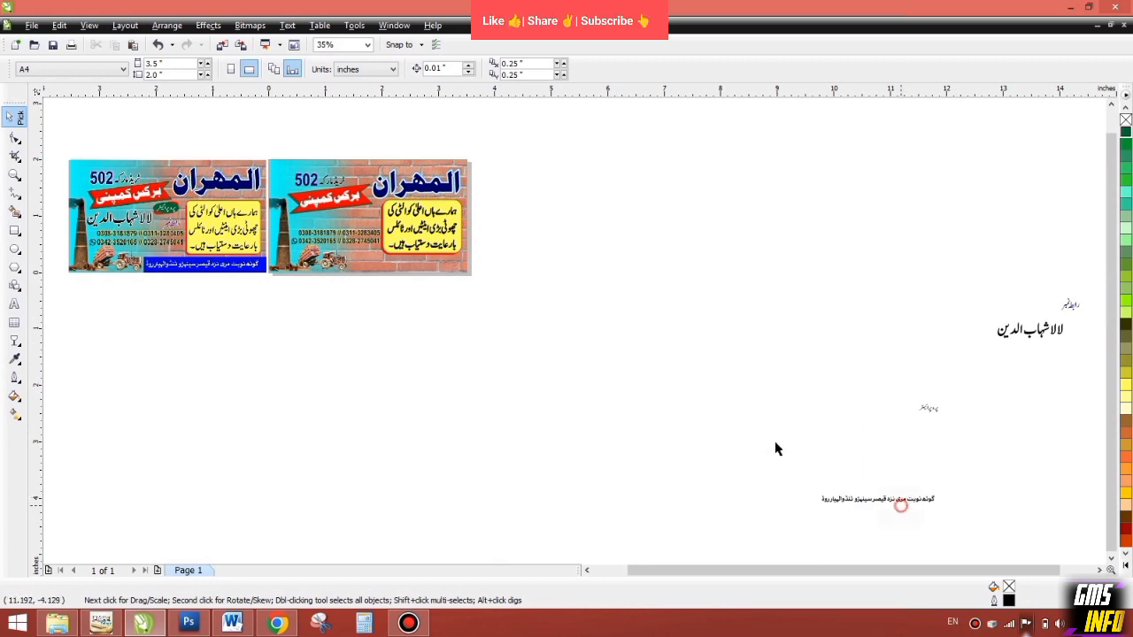
pyautogui.moveTo(776, 444); pyautogui.dragTo(837, 504)
pyautogui.moveTo(481, 384); pyautogui.dragTo(385, 274)
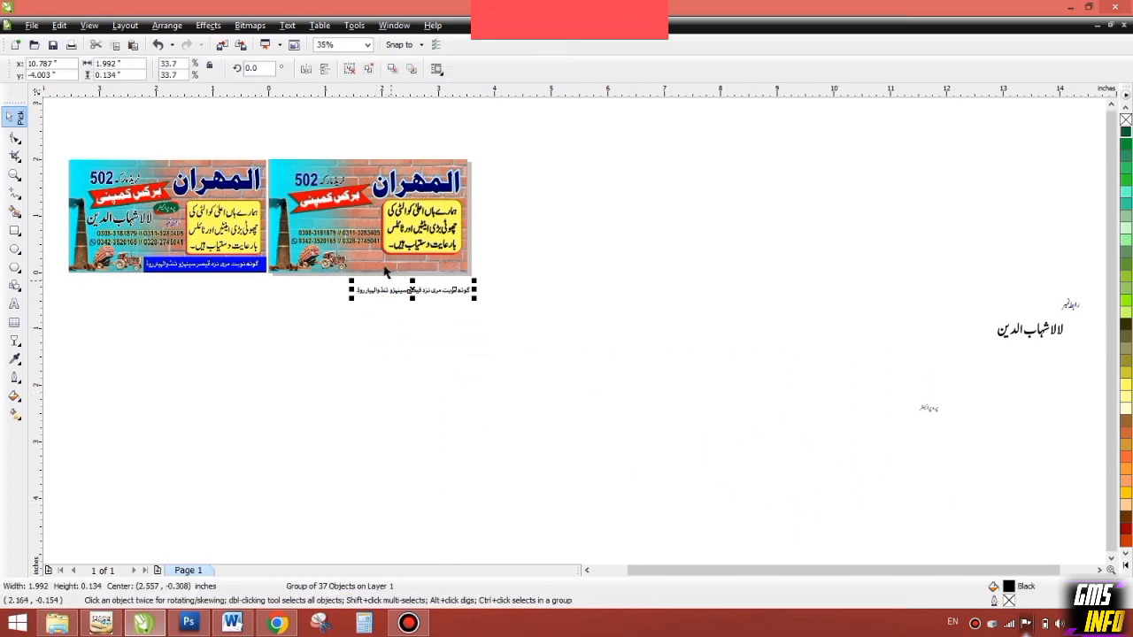
# Draw a rectangle about 2.05 by 0.31 inches along the card's lower edge beside the tractor and fill it blue.
pyautogui.click(19, 232)
pyautogui.scroll(2, 581, 336)
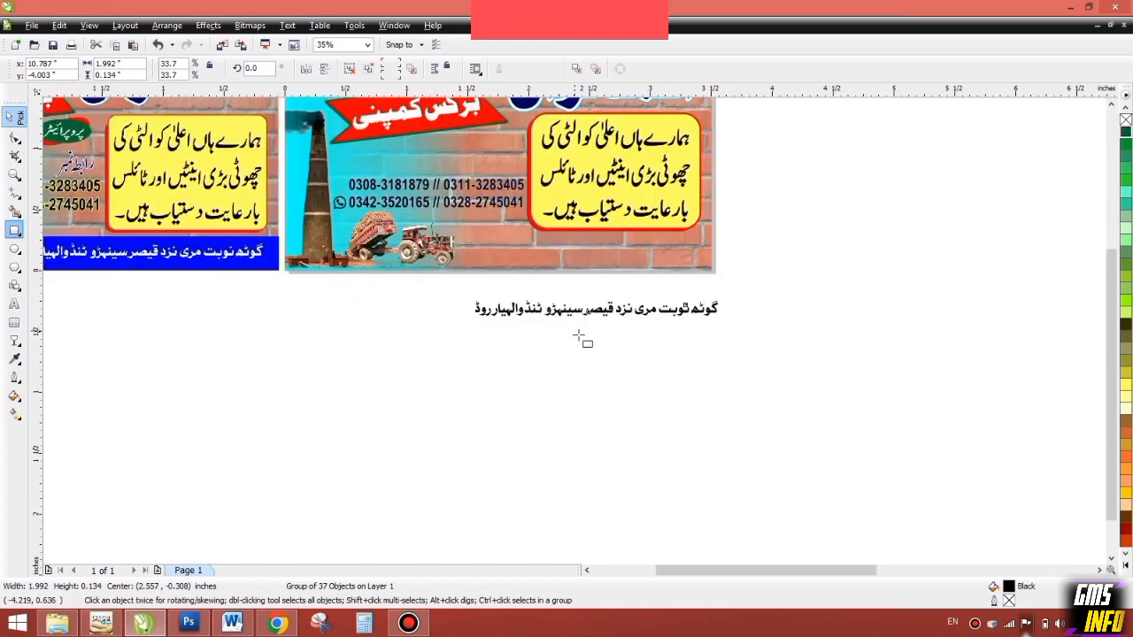
pyautogui.moveTo(461, 234); pyautogui.dragTo(714, 273)
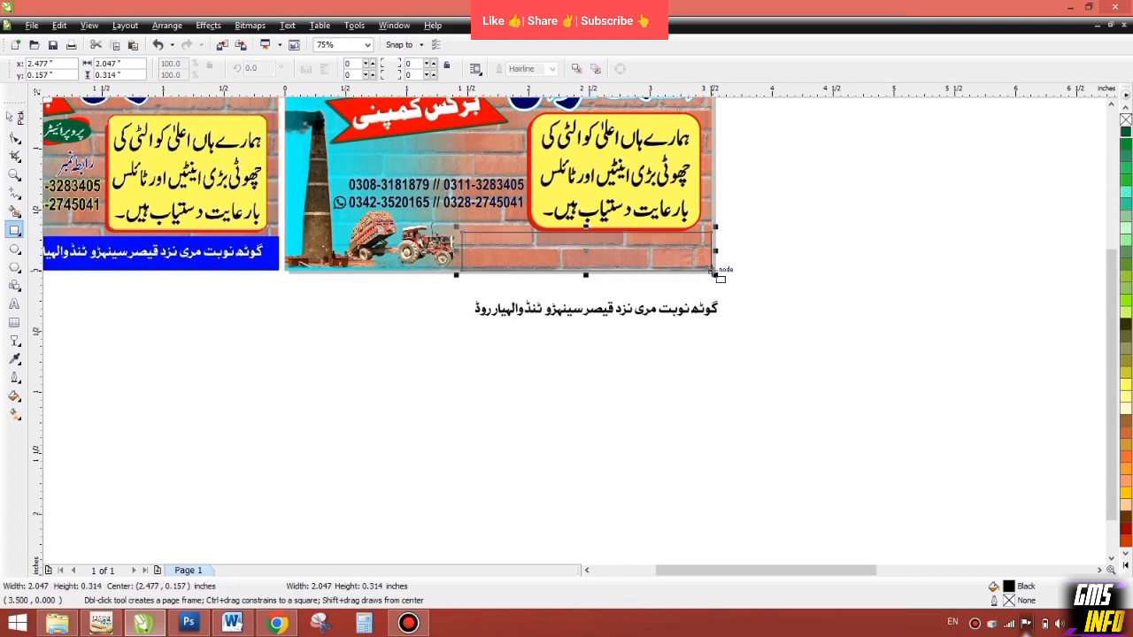
pyautogui.click(14, 116)
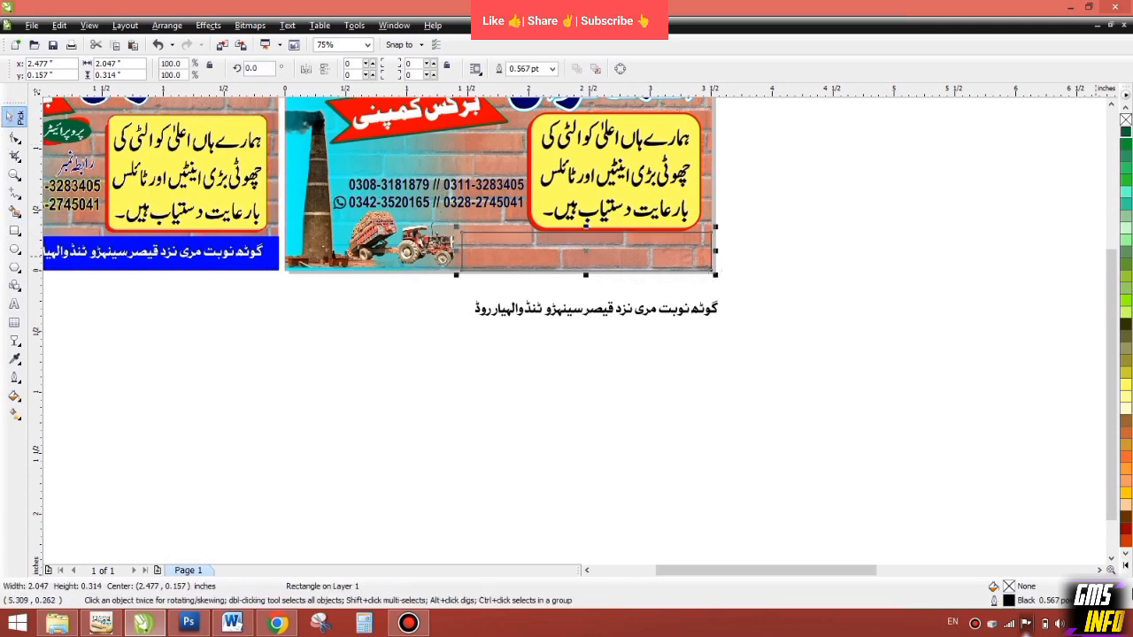
pyautogui.click(1127, 567)
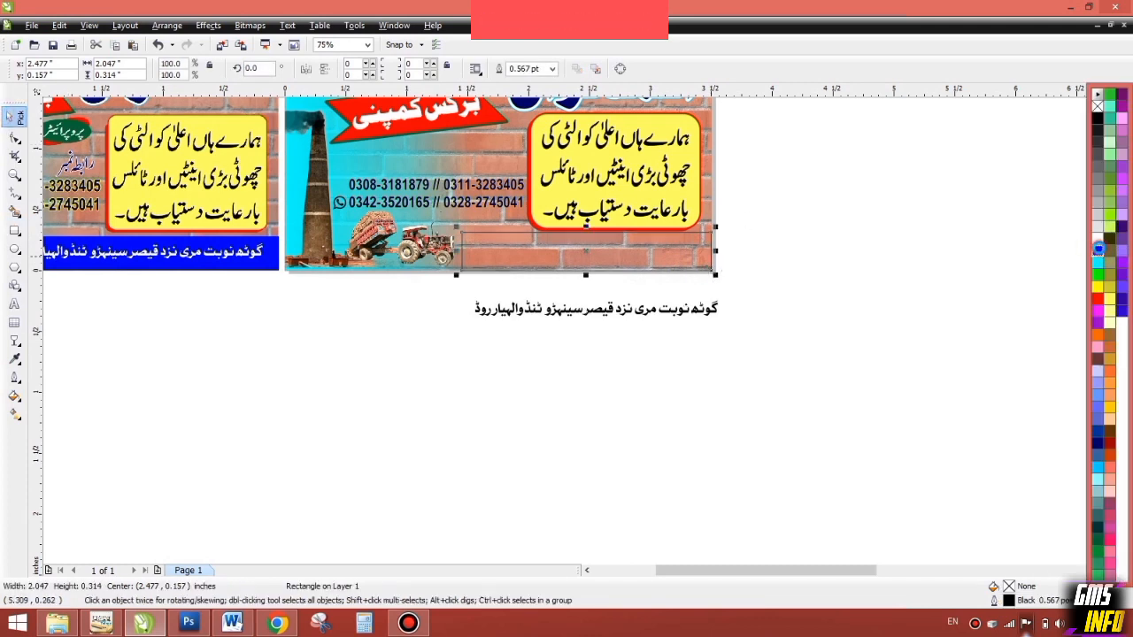
pyautogui.click(1098, 248)
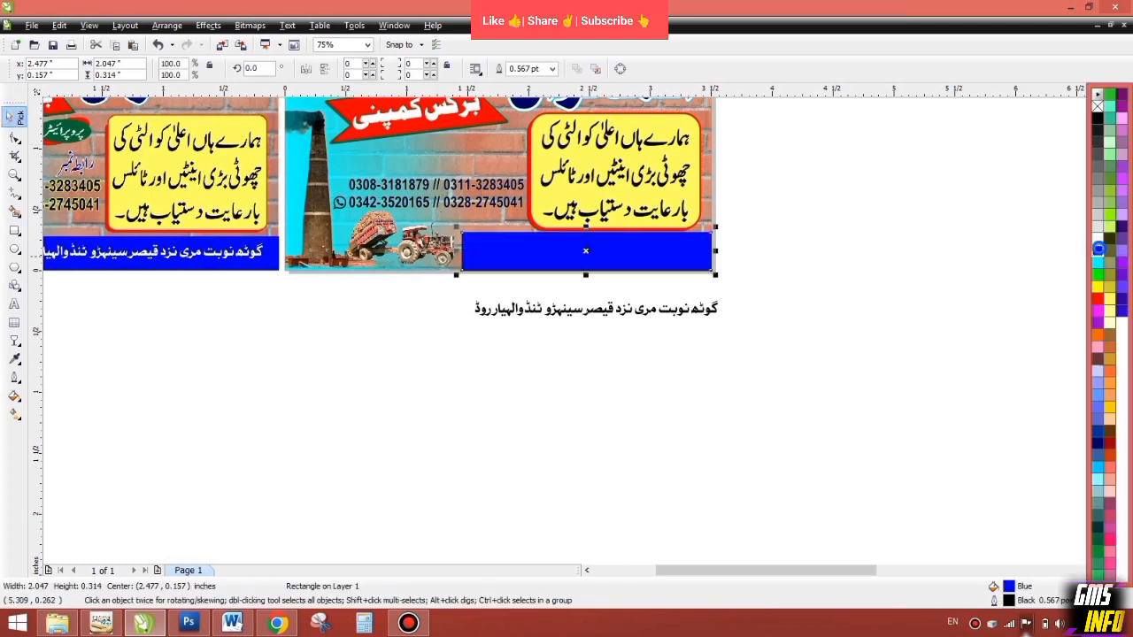
# Colour the address line white and move it onto the blue bar.
pyautogui.click(692, 310)
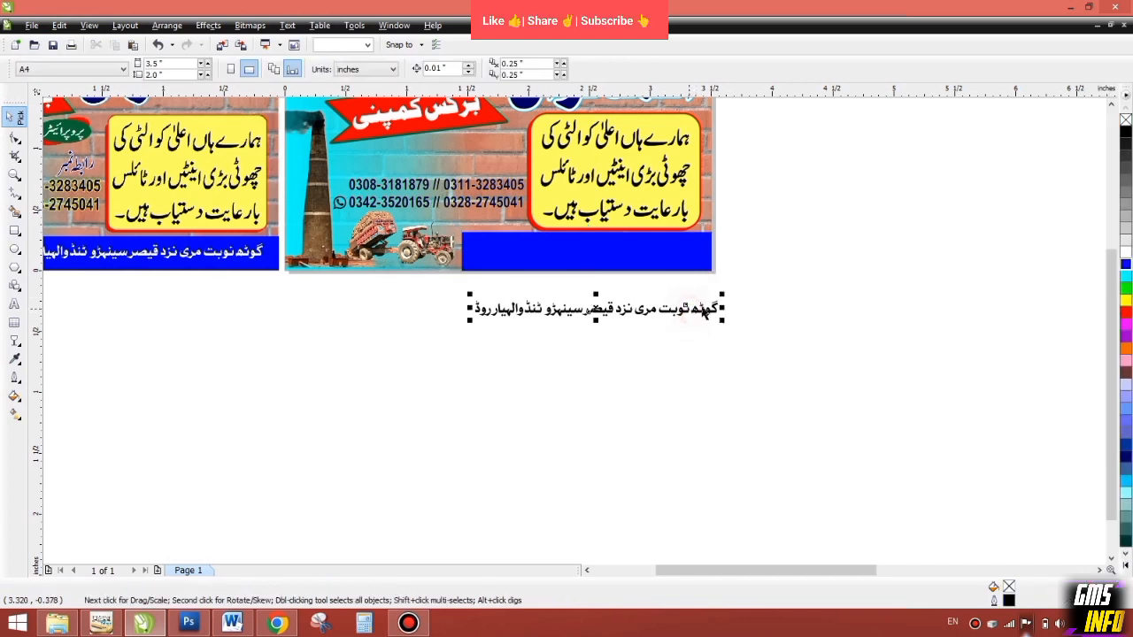
pyautogui.click(1126, 250)
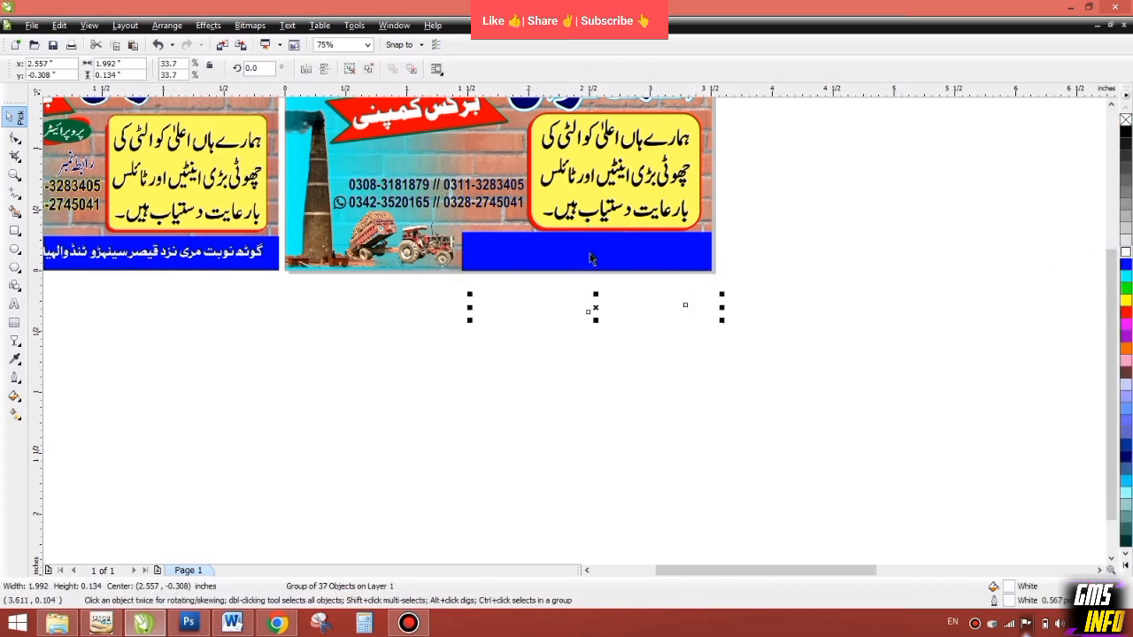
pyautogui.moveTo(595, 307); pyautogui.dragTo(592, 250)
# Remove the address text's outline, position it within the blue bar and shrink it slightly.
pyautogui.scroll(3, 575, 329)
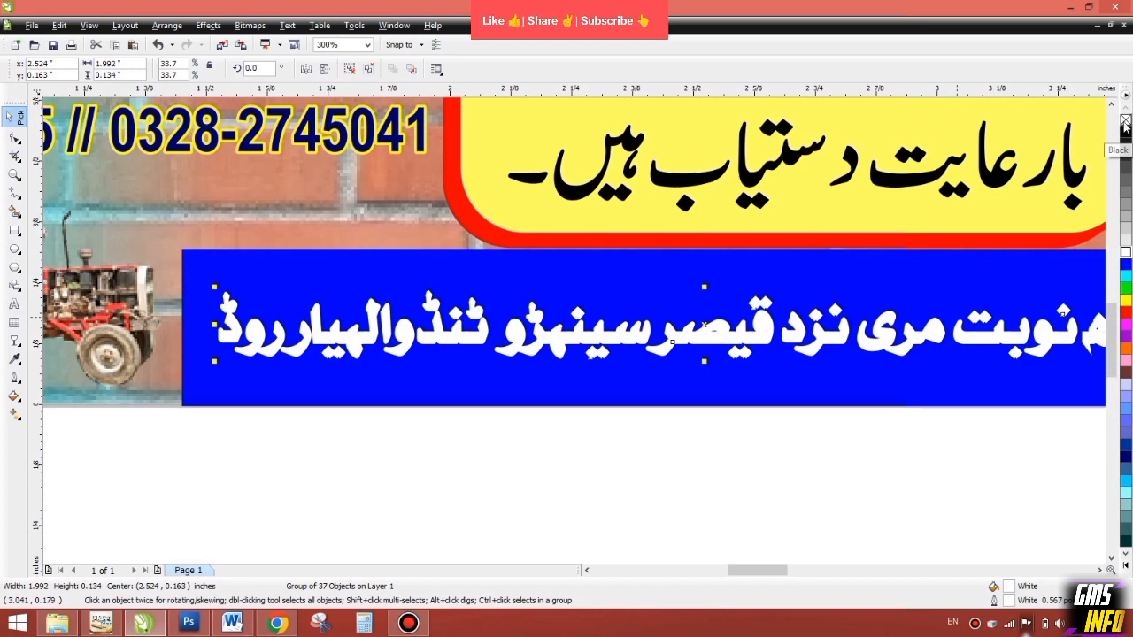
pyautogui.moveTo(971, 334); pyautogui.dragTo(947, 318)
pyautogui.click(1099, 571)
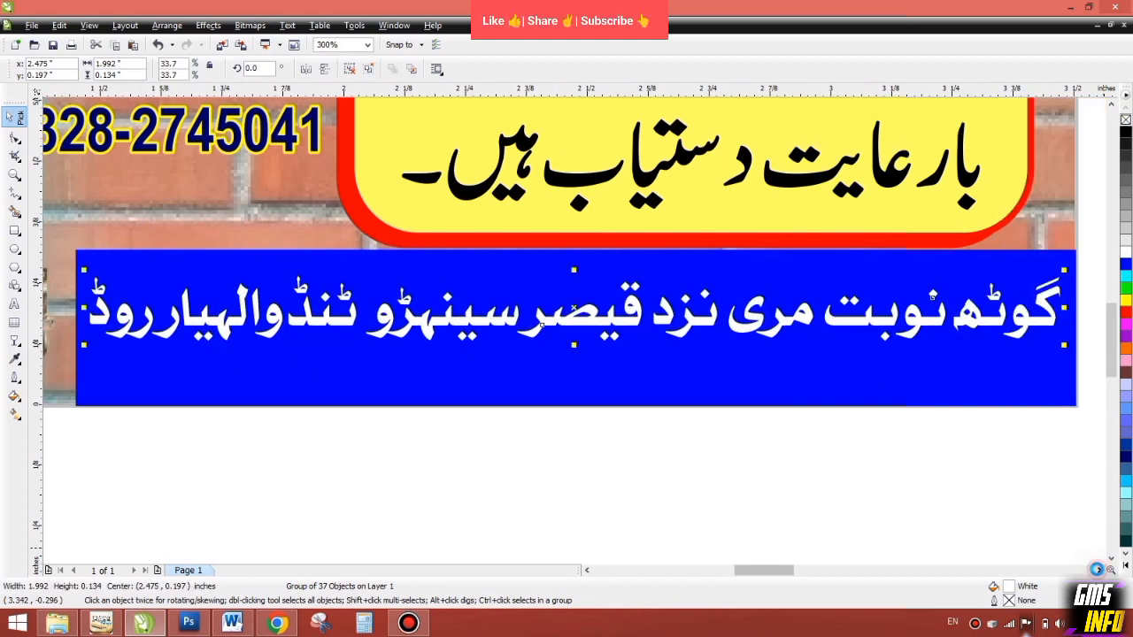
pyautogui.moveTo(1043, 256); pyautogui.dragTo(1034, 252)
pyautogui.click(688, 482)
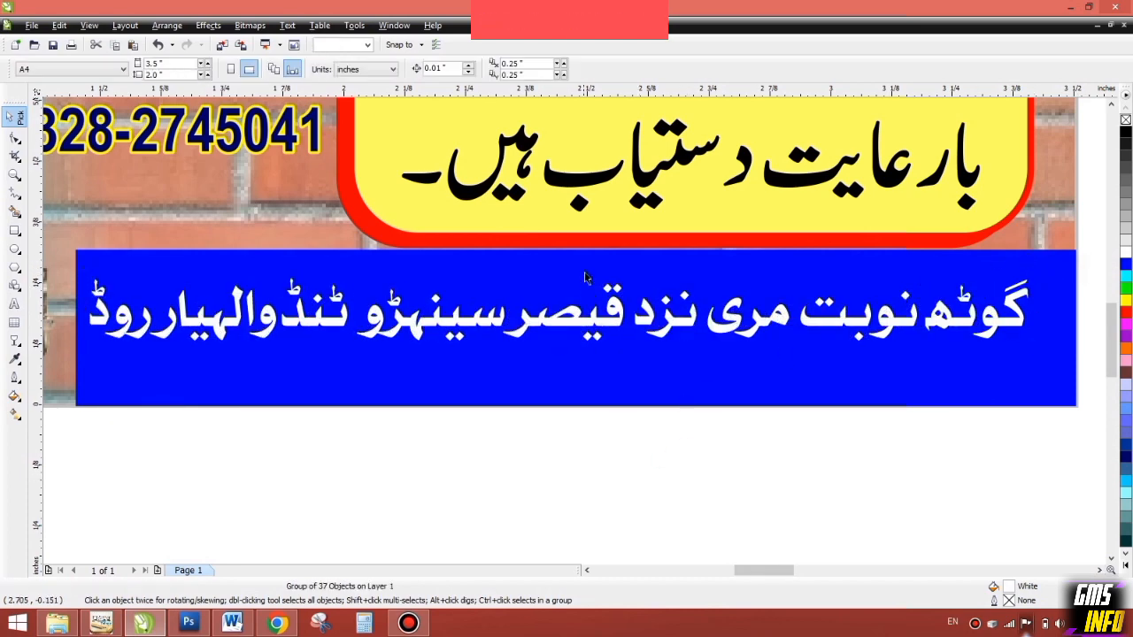
# Lower the upper edge of the blue bar so the bar is about 0.29 inch high.
pyautogui.click(577, 252)
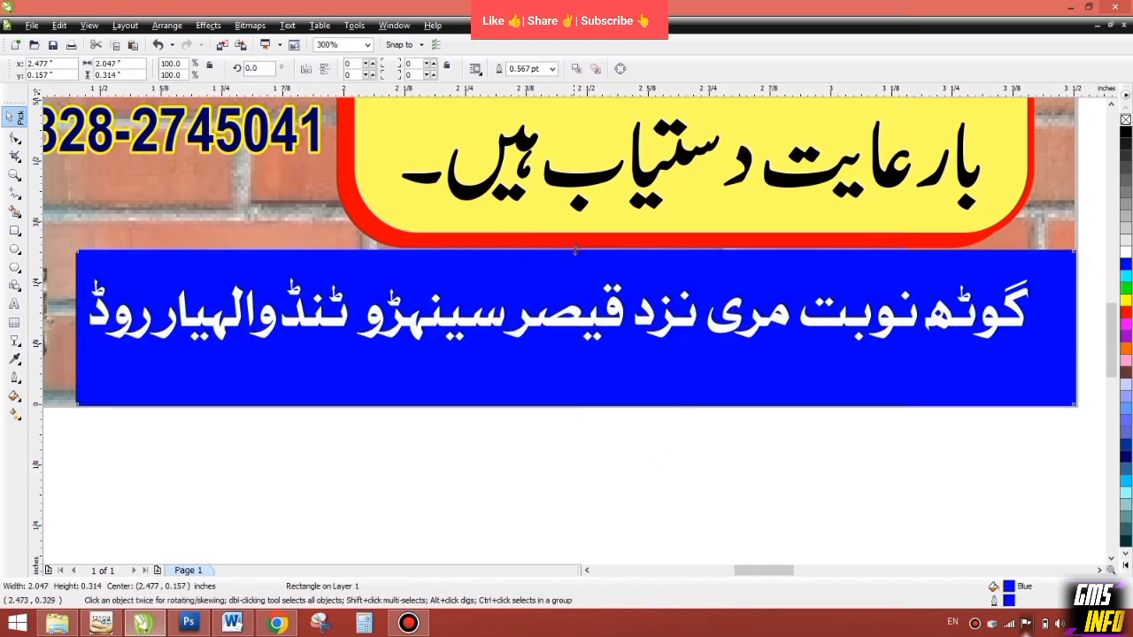
pyautogui.moveTo(575, 251); pyautogui.dragTo(576, 259)
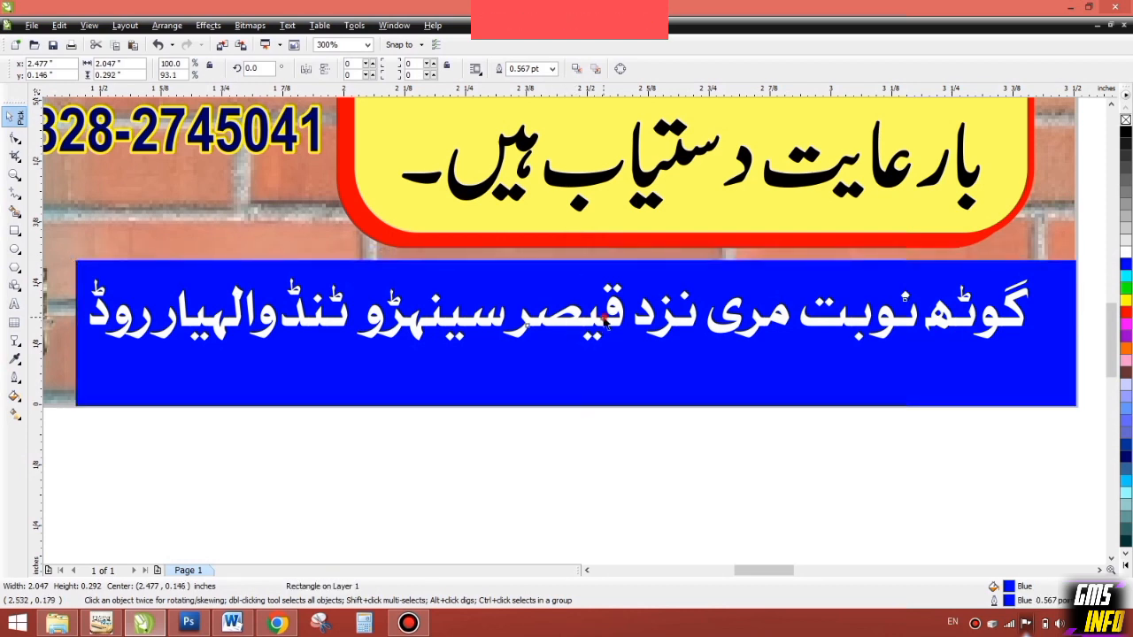
pyautogui.click(563, 331)
pyautogui.click(586, 420)
# Move the proprietor's name onto the card between the red ribbon and the phone numbers.
pyautogui.press('F4')
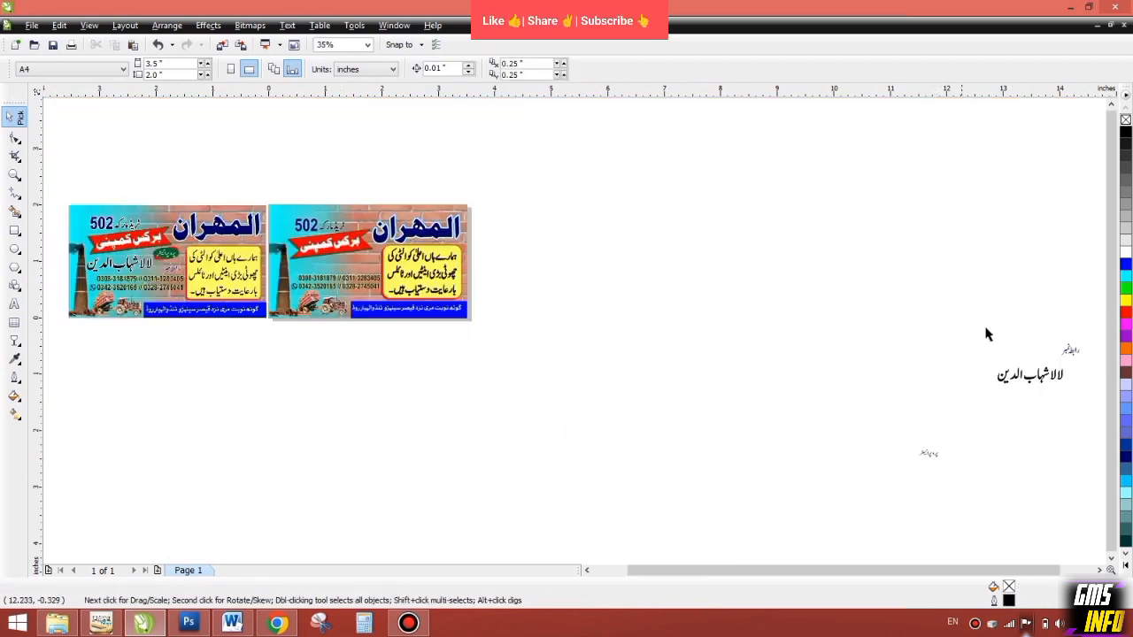
pyautogui.moveTo(1041, 374); pyautogui.dragTo(339, 266)
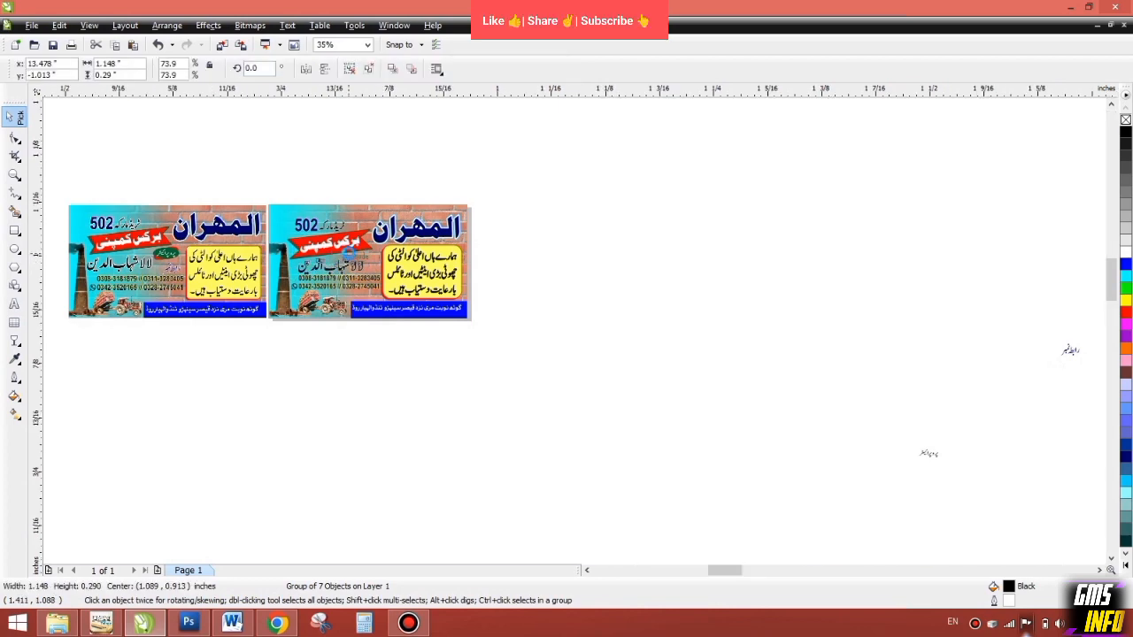
pyautogui.hotkey('shift', 'F2')
pyautogui.scroll(-2, 659, 434)
# Nudge the phone number block 0.03 inch down, away from the proprietor's name.
pyautogui.keyDown('ctrl'); pyautogui.click(660, 435); pyautogui.keyUp('ctrl')
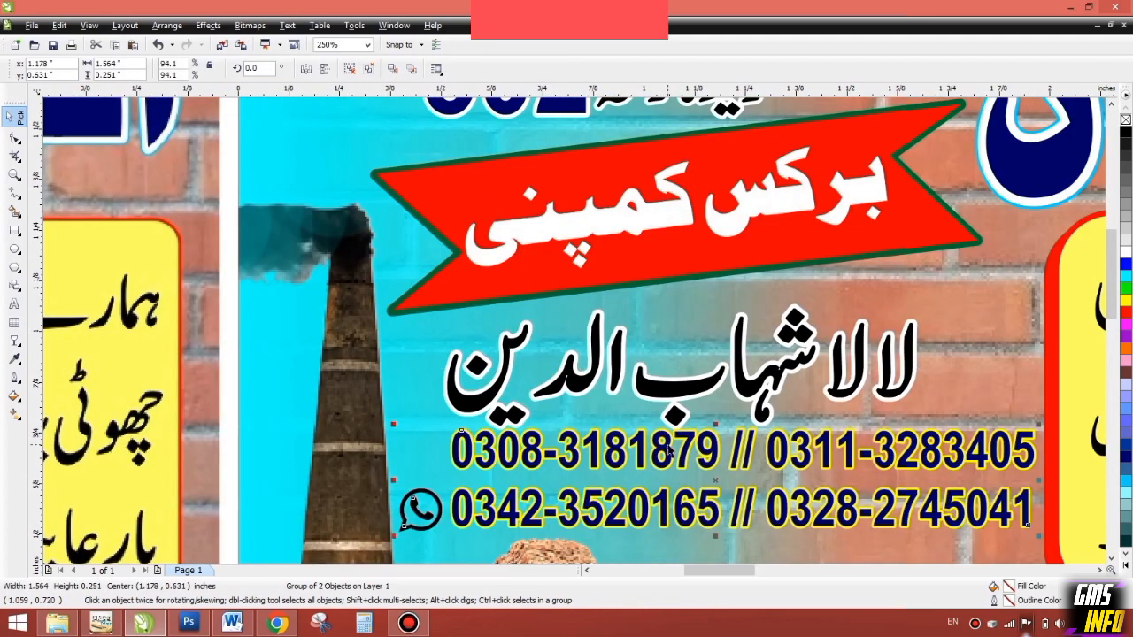
pyautogui.moveTo(661, 435); pyautogui.dragTo(666, 444)
pyautogui.press('Down')
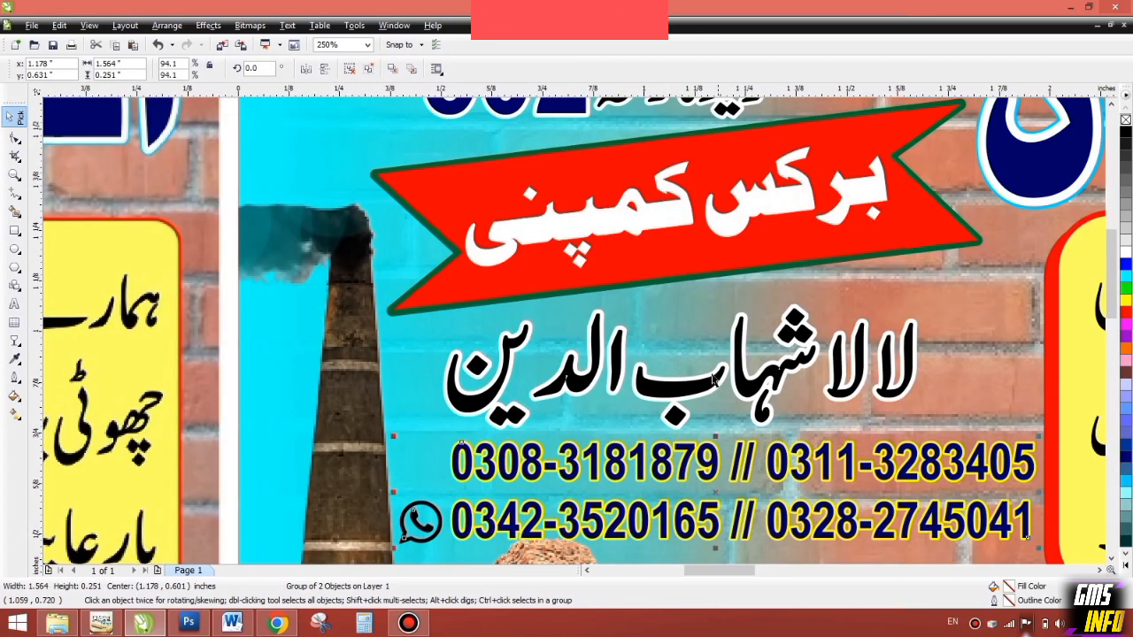
# Shift the proprietor's name about 0.11 inch left and slightly up, towards the chimney.
pyautogui.moveTo(713, 379); pyautogui.dragTo(696, 382)
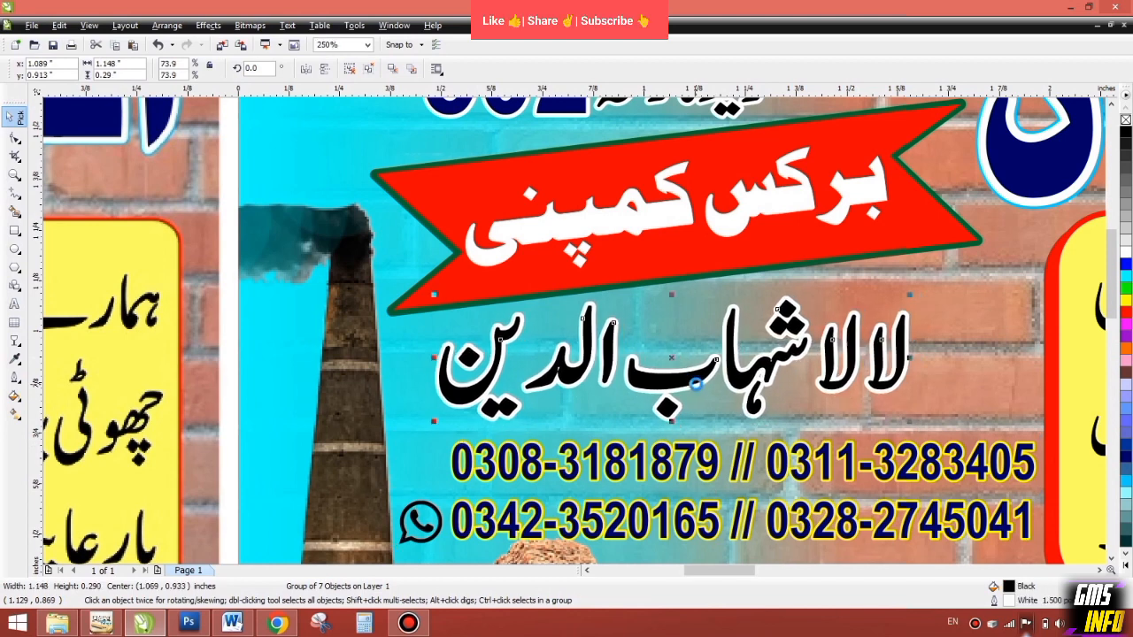
pyautogui.press('Left')
pyautogui.press('Left')
pyautogui.press('Left')
pyautogui.press('Left')
pyautogui.press('Left')
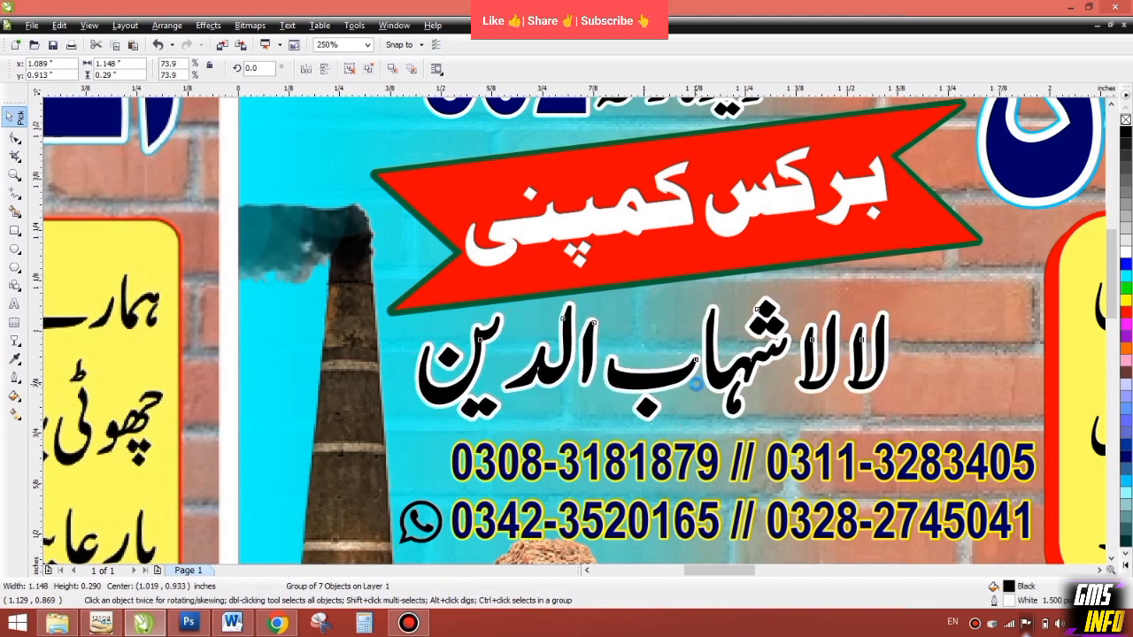
pyautogui.press('Left')
pyautogui.press('Left')
pyautogui.press('Left')
pyautogui.press('Left')
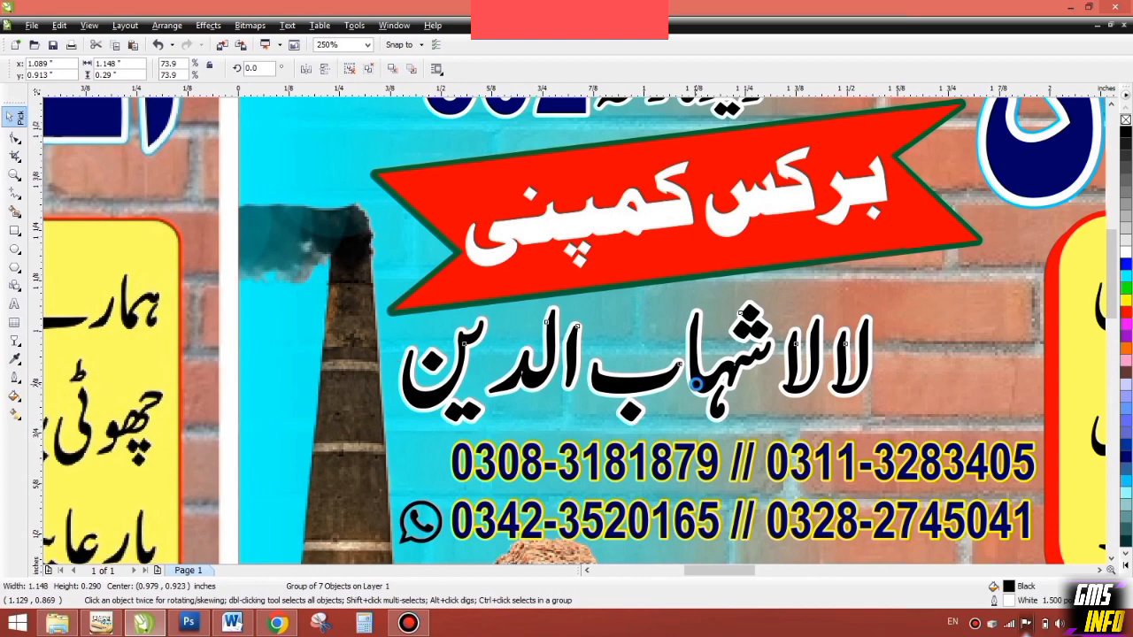
pyautogui.scroll(-3, 575, 330)
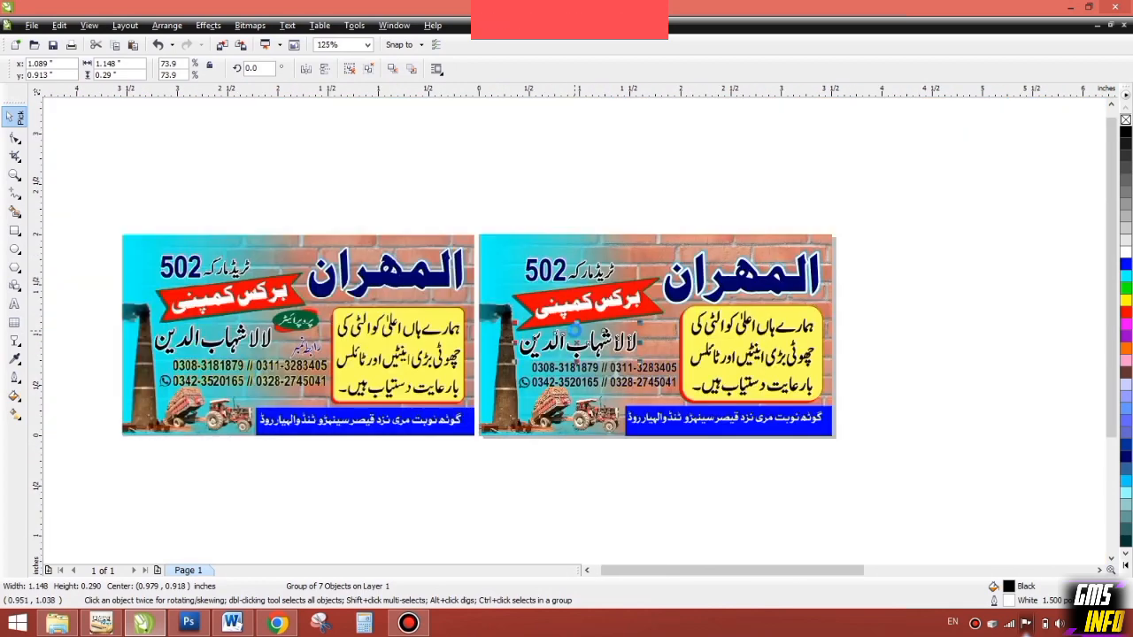
pyautogui.click(924, 331)
# Draw an ellipse about 0.57 by 0.31 inch around the loose proprietor label.
pyautogui.scroll(-2, 912, 326)
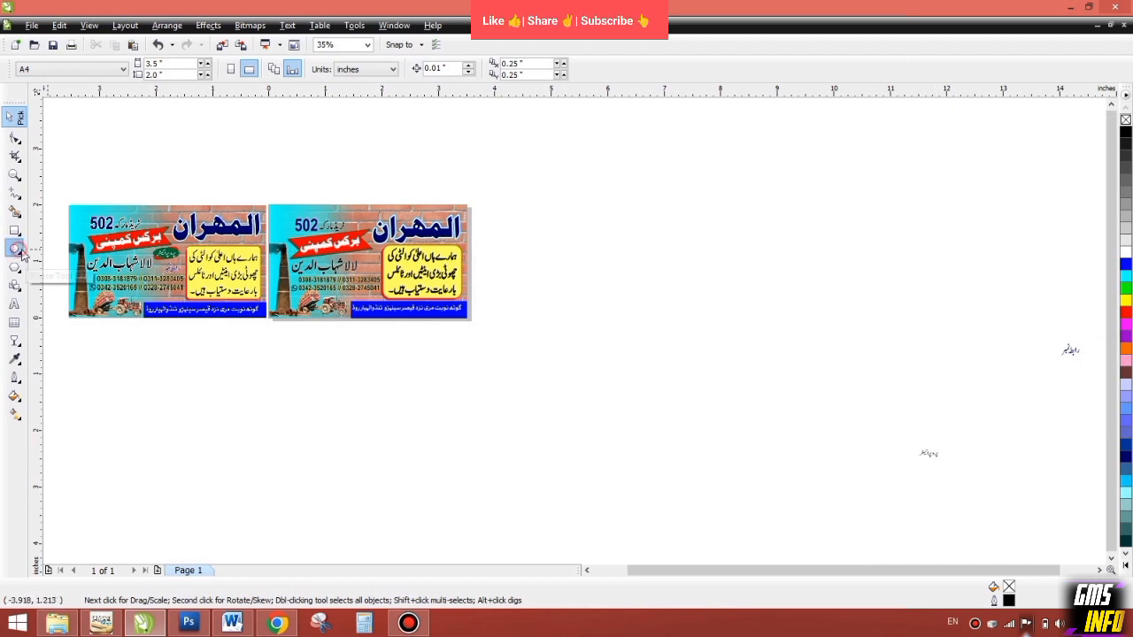
pyautogui.scroll(2, 924, 476)
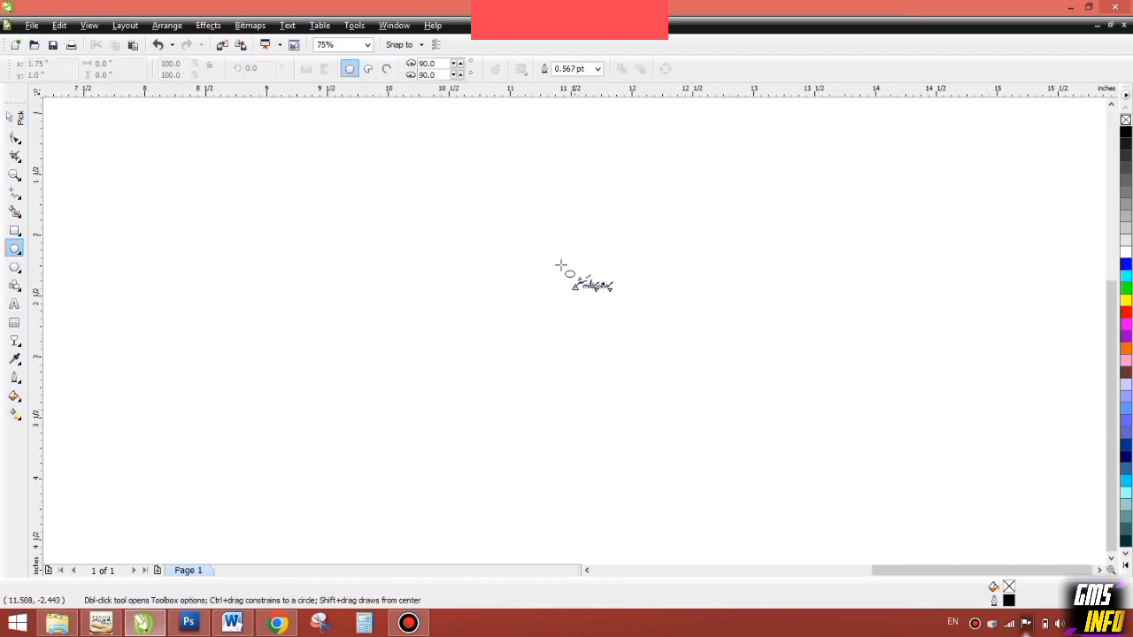
pyautogui.moveTo(557, 258); pyautogui.dragTo(626, 299)
pyautogui.press('space')
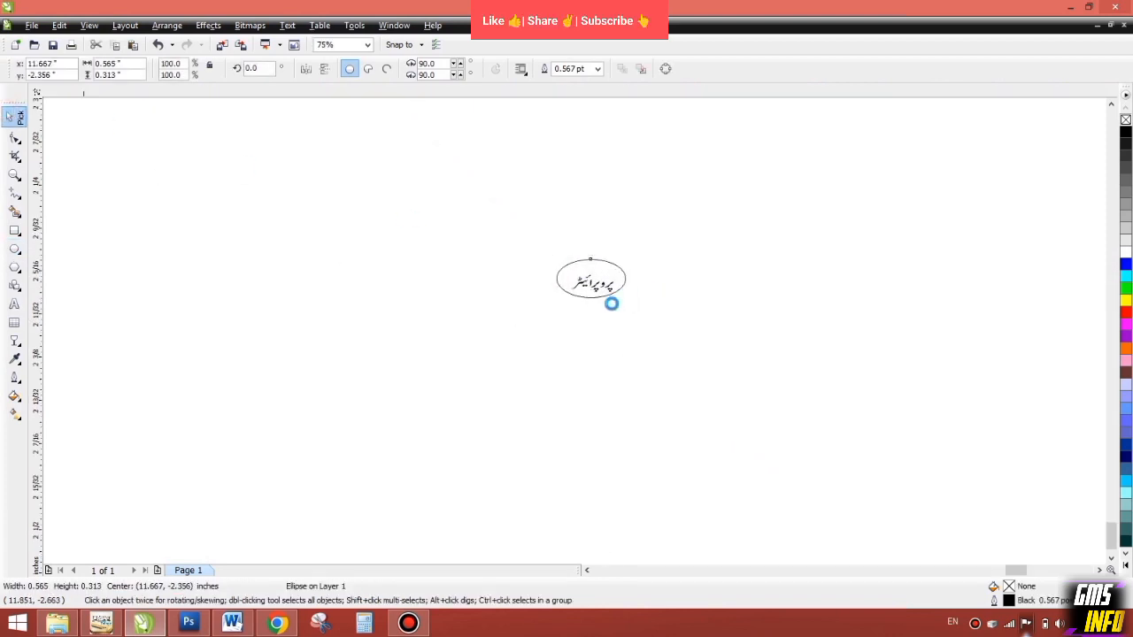
# Shrink the ellipse to about 0.43 by 0.22 inch and fit it closely around the proprietor label.
pyautogui.hotkey('shift', 'F2')
pyautogui.scroll(-2, 576, 297)
pyautogui.moveTo(589, 317); pyautogui.dragTo(589, 316)
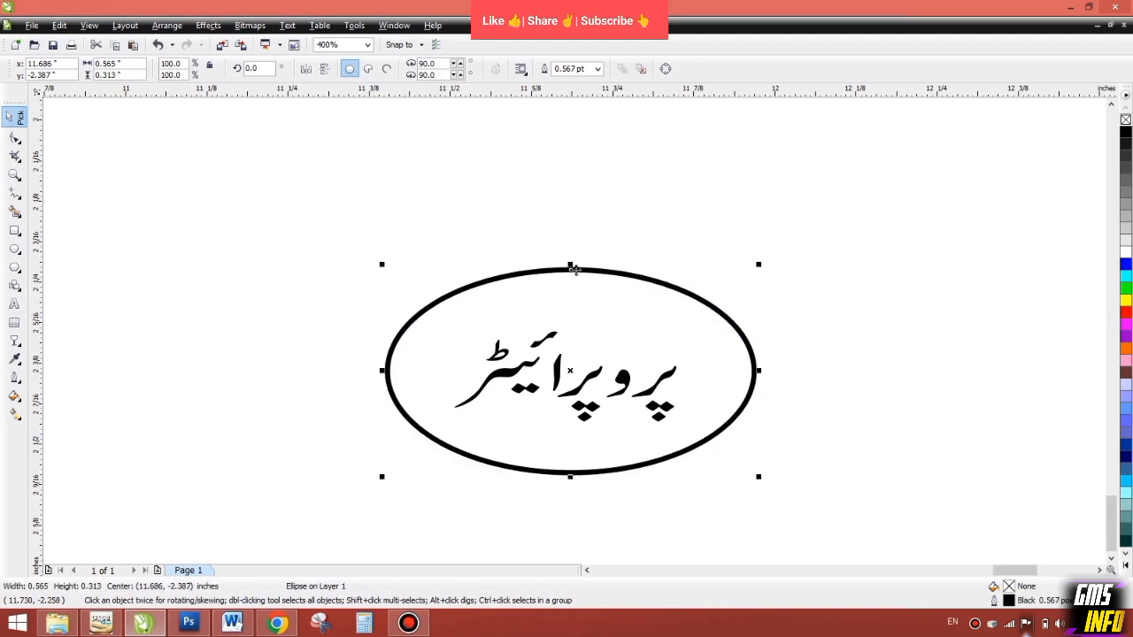
pyautogui.moveTo(759, 265); pyautogui.dragTo(666, 319)
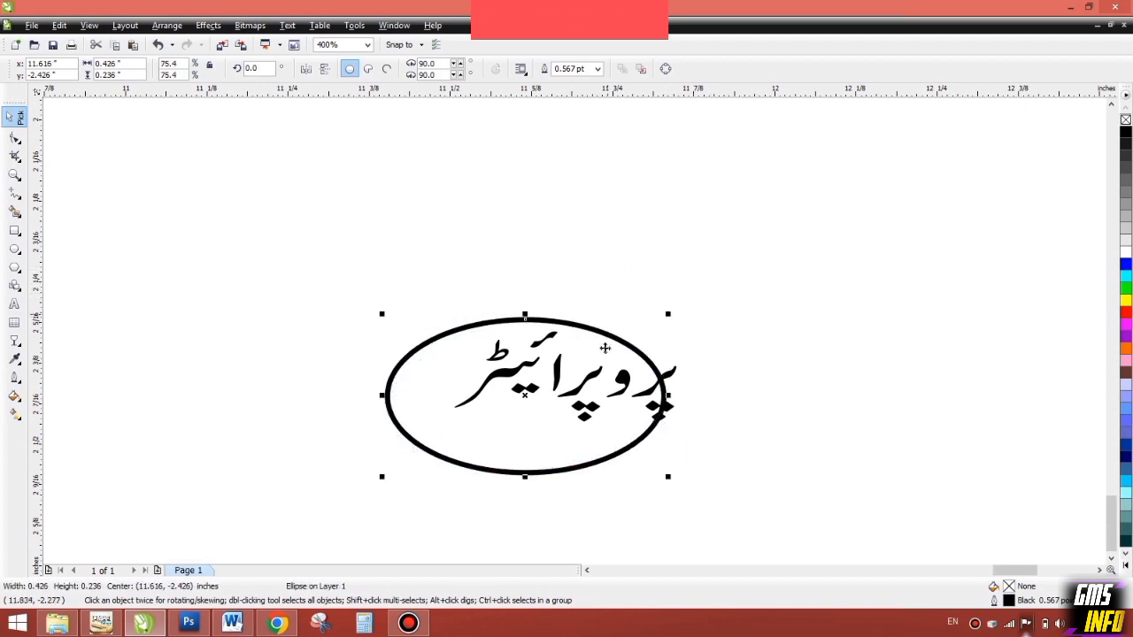
pyautogui.moveTo(603, 350); pyautogui.dragTo(648, 331)
pyautogui.moveTo(569, 301); pyautogui.dragTo(570, 307)
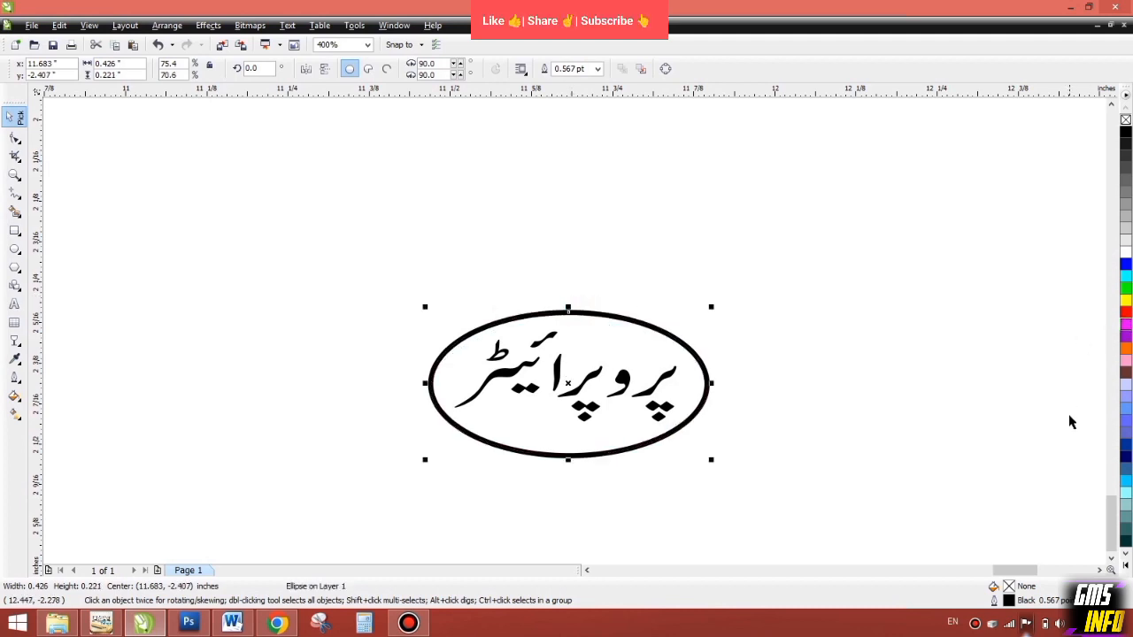
# Give the ellipse a Forest Green fill and outline.
pyautogui.press('F4')
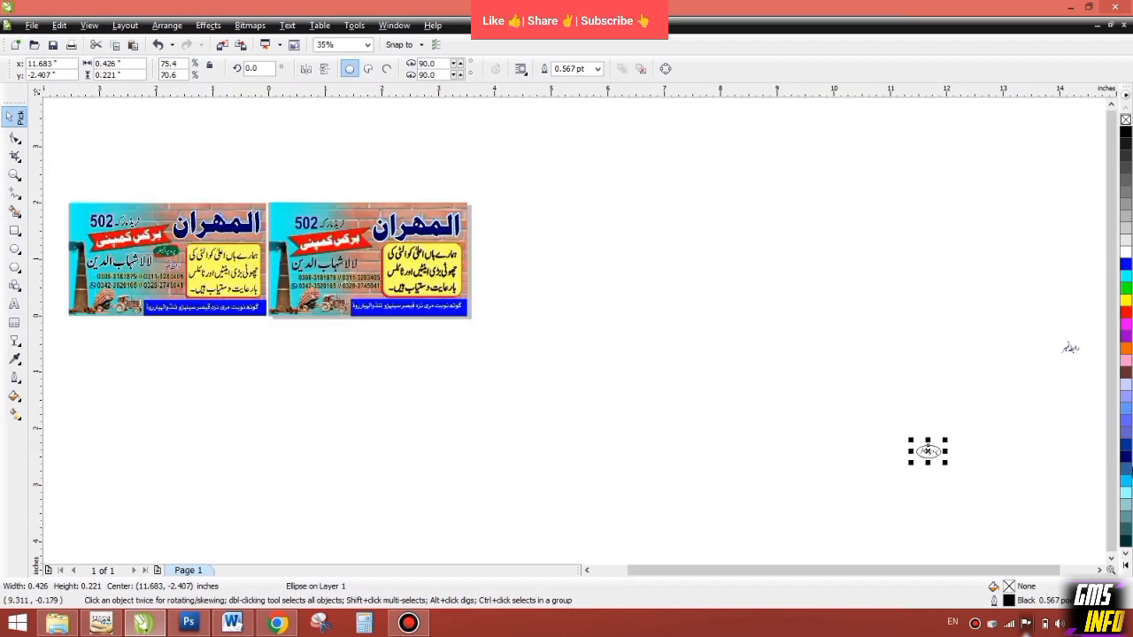
pyautogui.click(1124, 564)
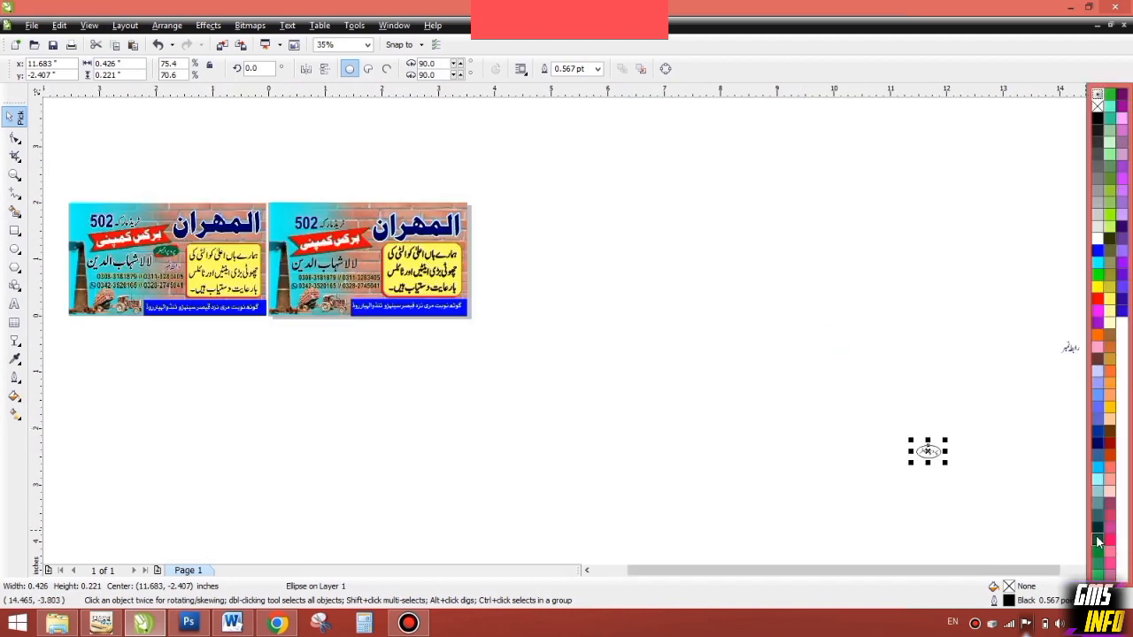
pyautogui.click(1098, 541)
# Bring the proprietor label in front of the green ellipse and centre it on the ellipse in both directions.
pyautogui.hotkey('shift', 'F2')
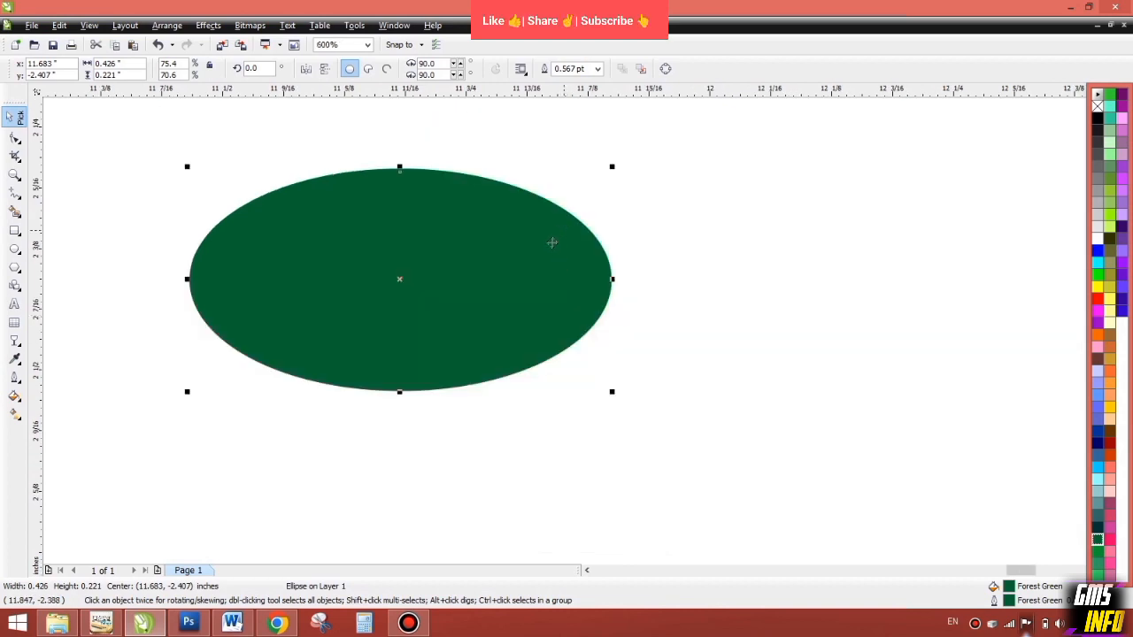
pyautogui.moveTo(552, 242); pyautogui.dragTo(658, 188)
pyautogui.click(278, 259)
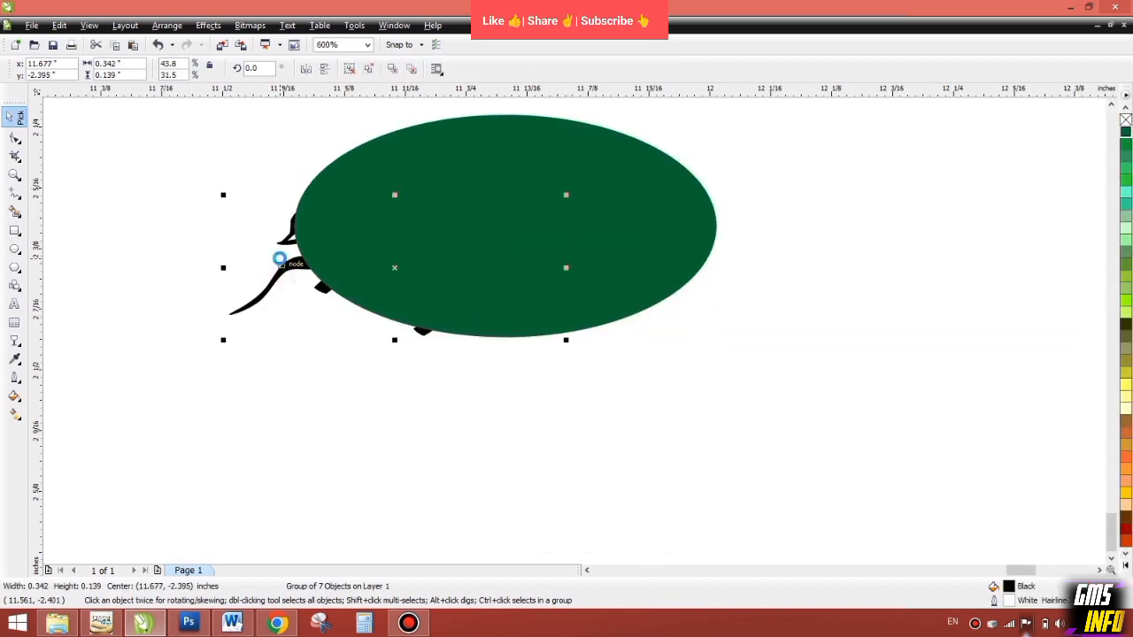
pyautogui.hotkey('shift', 'pageup')
pyautogui.keyDown('shift'); pyautogui.click(590, 180); pyautogui.keyUp('shift')
pyautogui.press('c')
pyautogui.press('e')
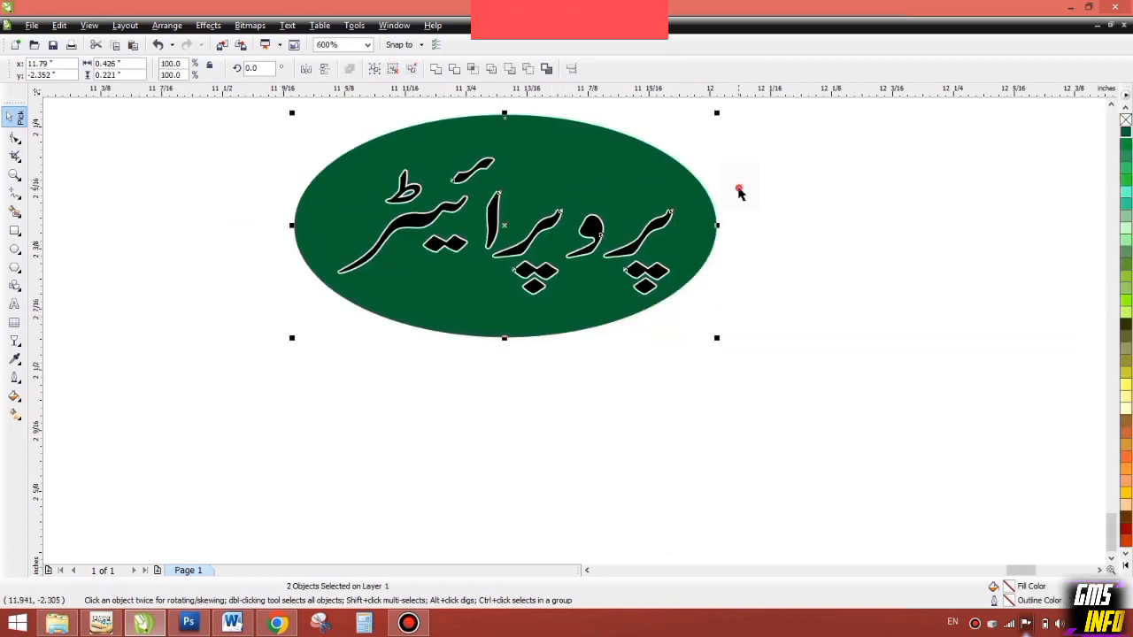
# Fill the proprietor label on the green ellipse with white.
pyautogui.click(620, 175)
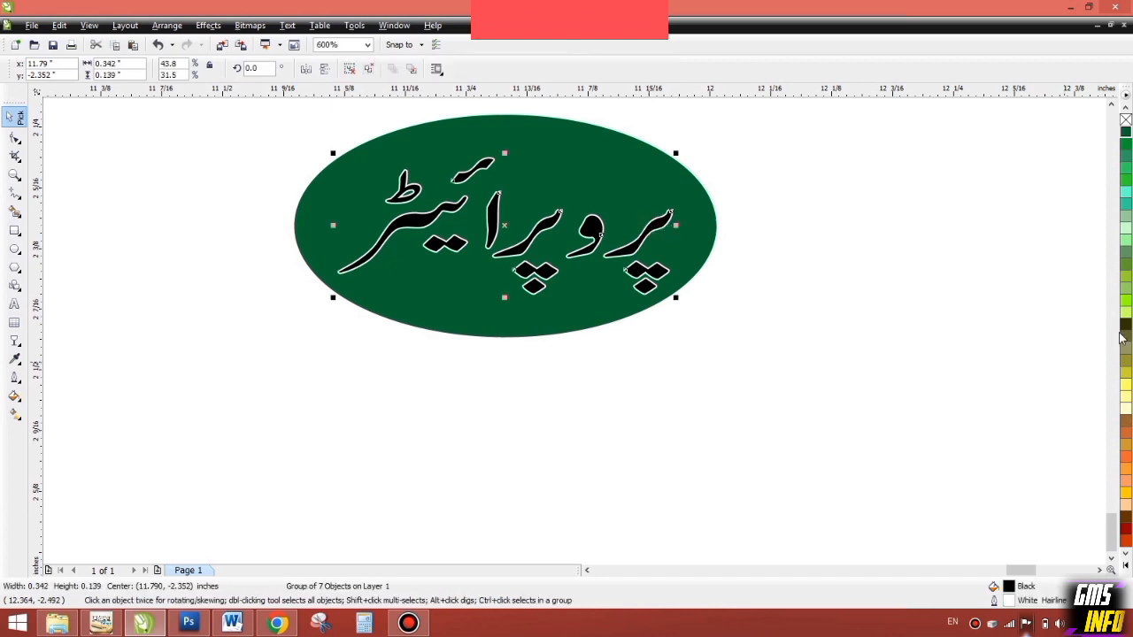
pyautogui.click(1127, 567)
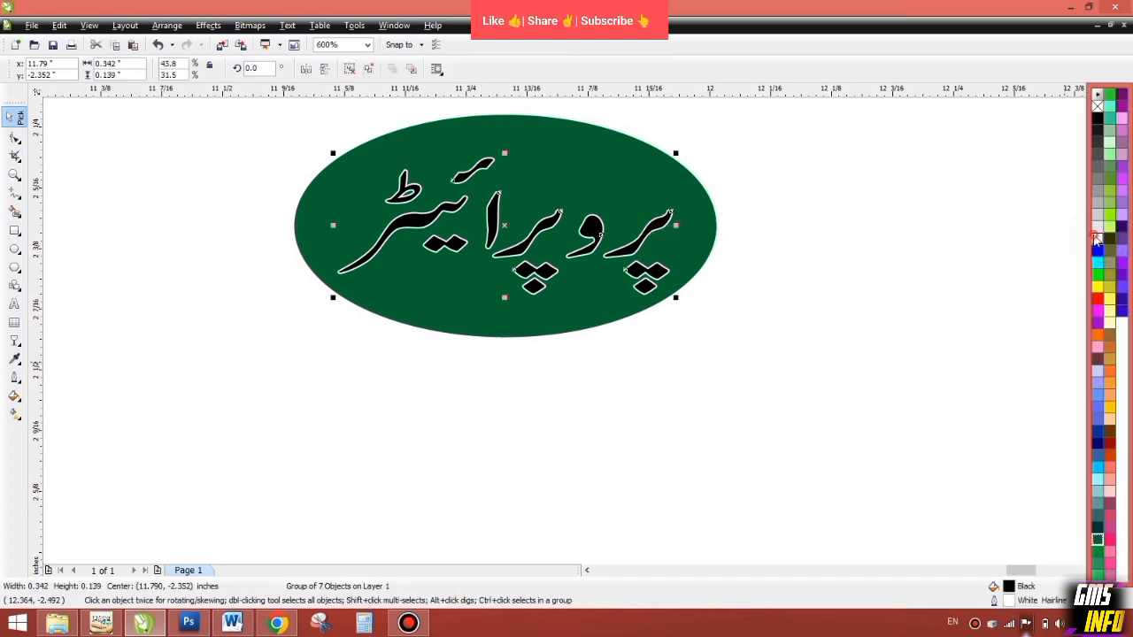
pyautogui.click(1095, 235)
# Duplicate the green ellipse behind the badge, rotated about 24.3 degrees, and give the copy a Red fill and outline.
pyautogui.click(585, 152)
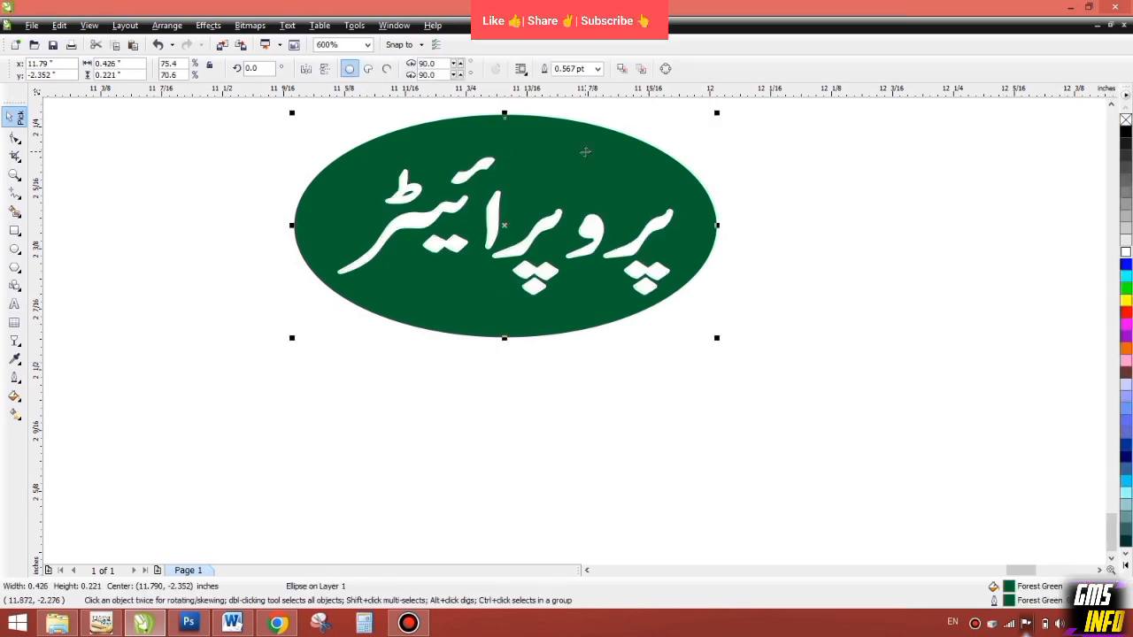
pyautogui.scroll(-2, 586, 153)
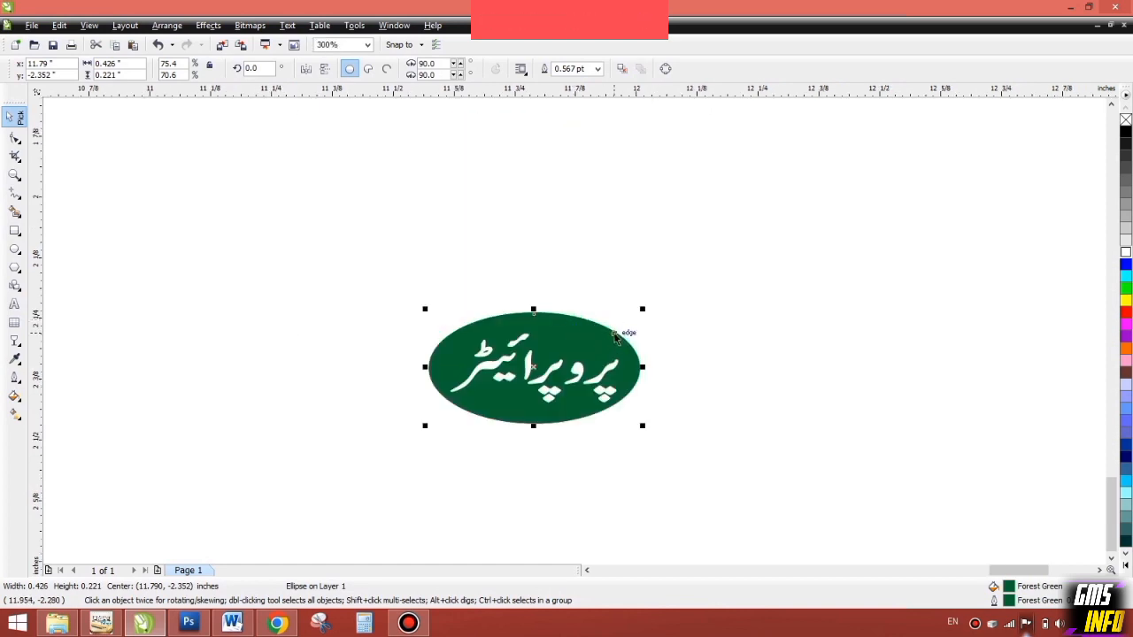
pyautogui.click(539, 318)
pyautogui.moveTo(642, 309); pyautogui.dragTo(623, 248)
pyautogui.click(1126, 310)
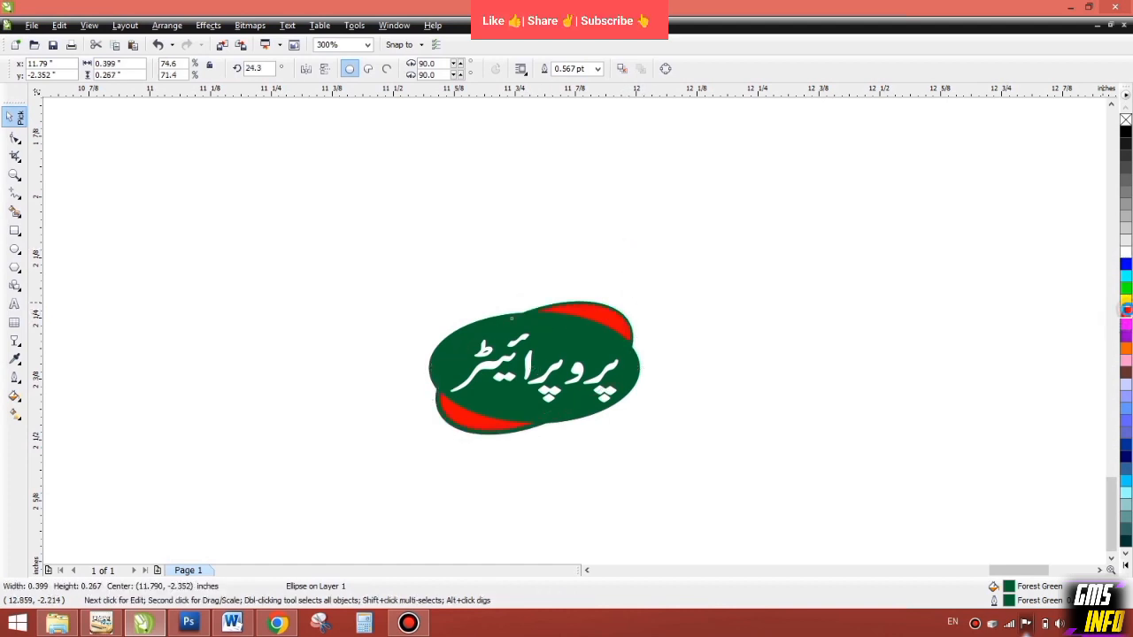
pyautogui.rightClick(1126, 310)
# Flatten the red ellipse to about 0.237 inch high and rotate it further to about 30.8 degrees.
pyautogui.moveTo(691, 225); pyautogui.dragTo(420, 434)
pyautogui.click(594, 310)
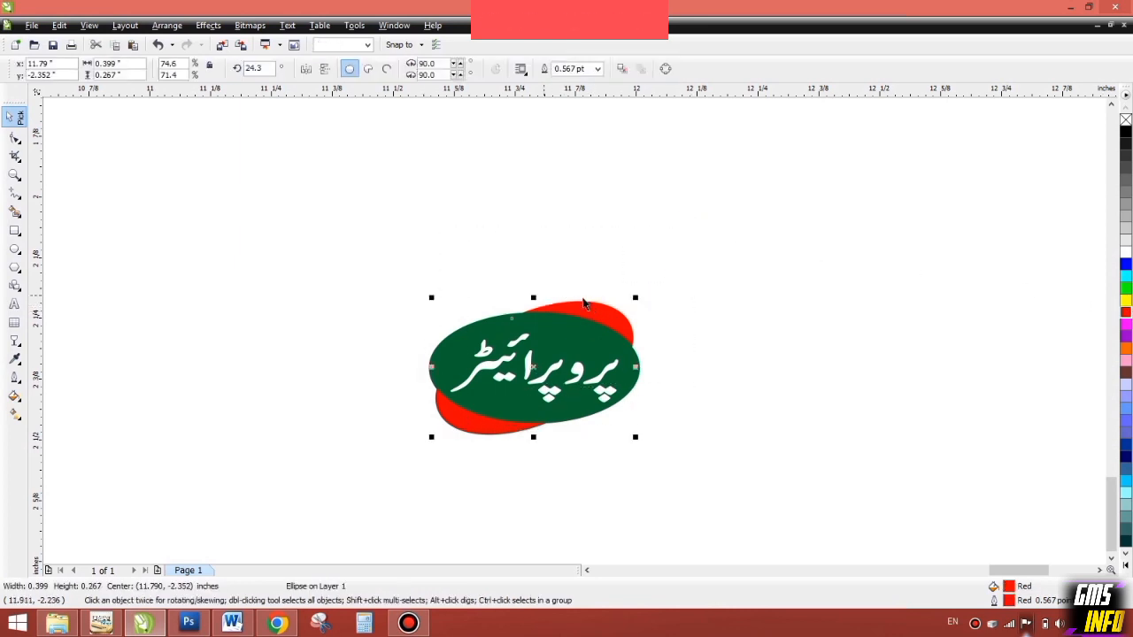
pyautogui.moveTo(533, 297); pyautogui.dragTo(533, 304)
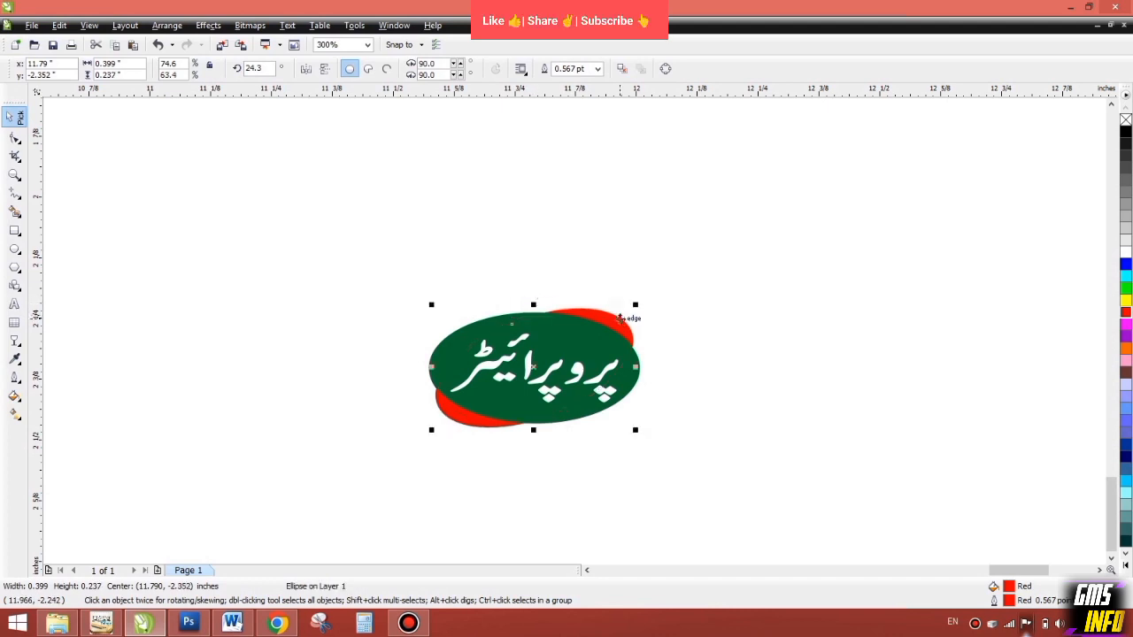
pyautogui.click(621, 319)
pyautogui.moveTo(635, 305); pyautogui.dragTo(629, 287)
pyautogui.click(702, 363)
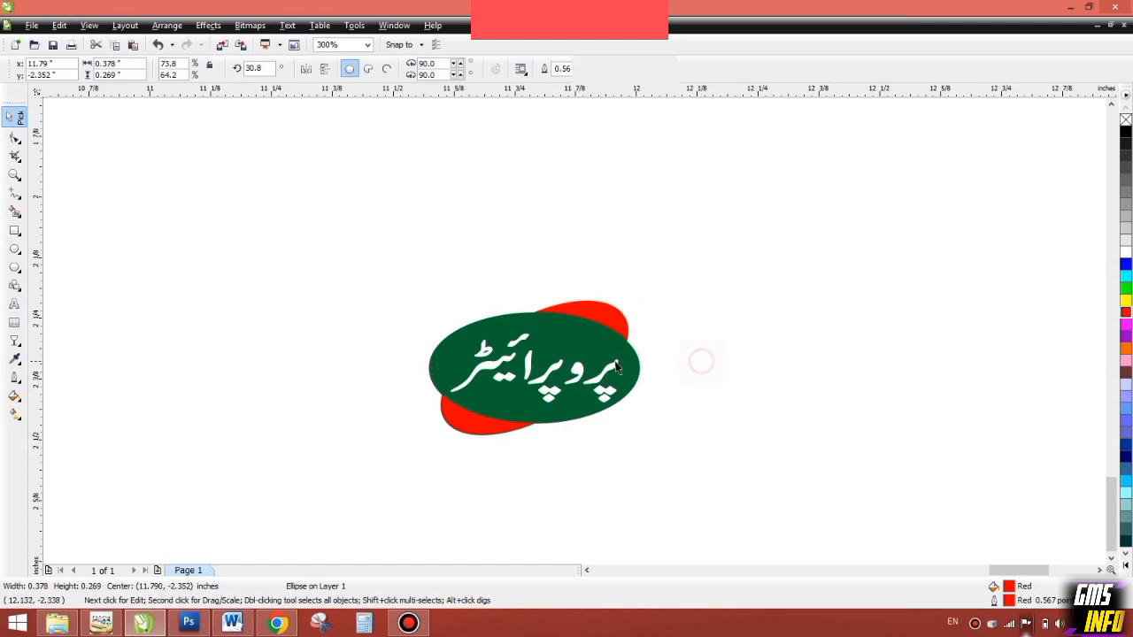
# Group the proprietor label with the green and red ellipses into a single badge.
pyautogui.click(609, 364)
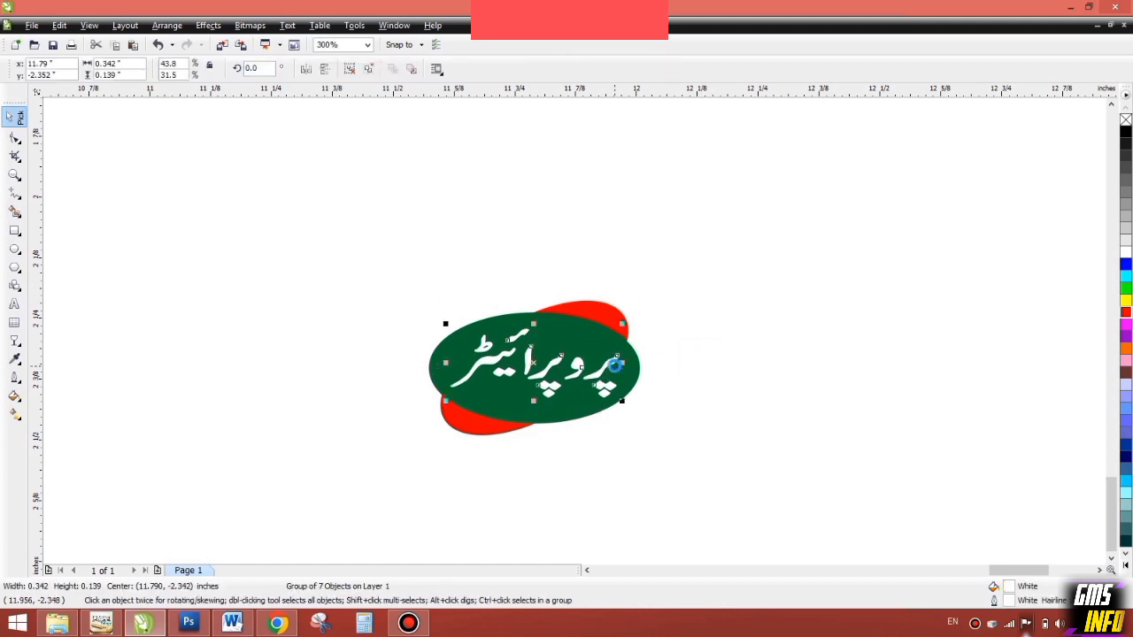
pyautogui.hotkey('ctrl', 'a')
pyautogui.hotkey('ctrl', 'g')
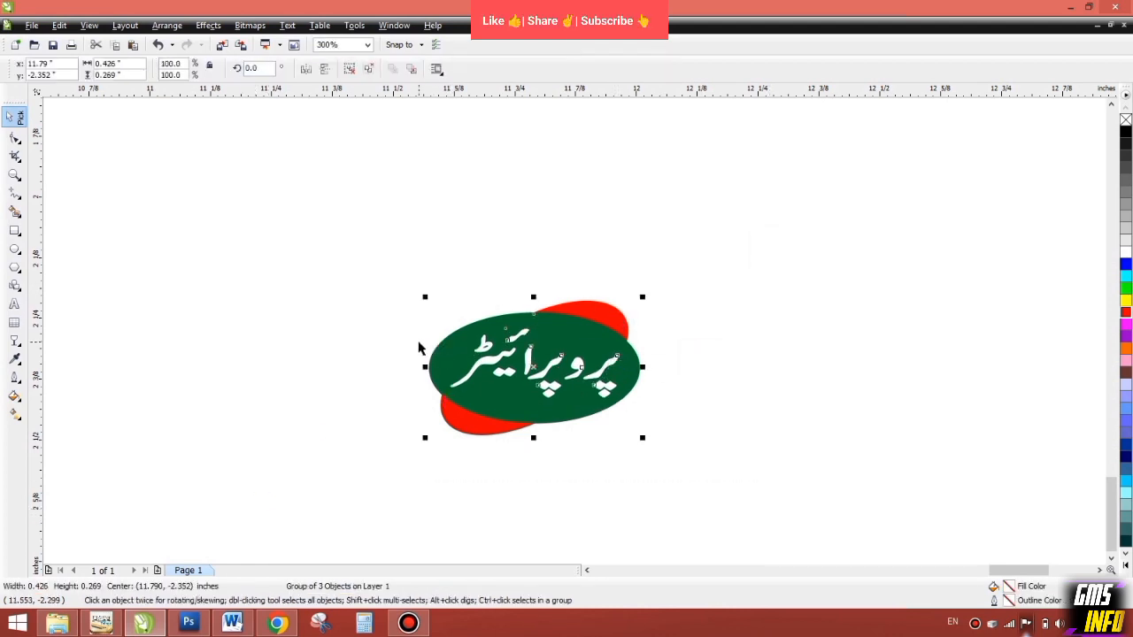
# Move the badge onto the card beside the proprietor's name, below the ribbon's tip, and scale it to about 0.364 by 0.23 inch.
pyautogui.press('F4')
pyautogui.moveTo(934, 456); pyautogui.dragTo(362, 257)
pyautogui.hotkey('shift', 'F2')
pyautogui.scroll(-4, 362, 254)
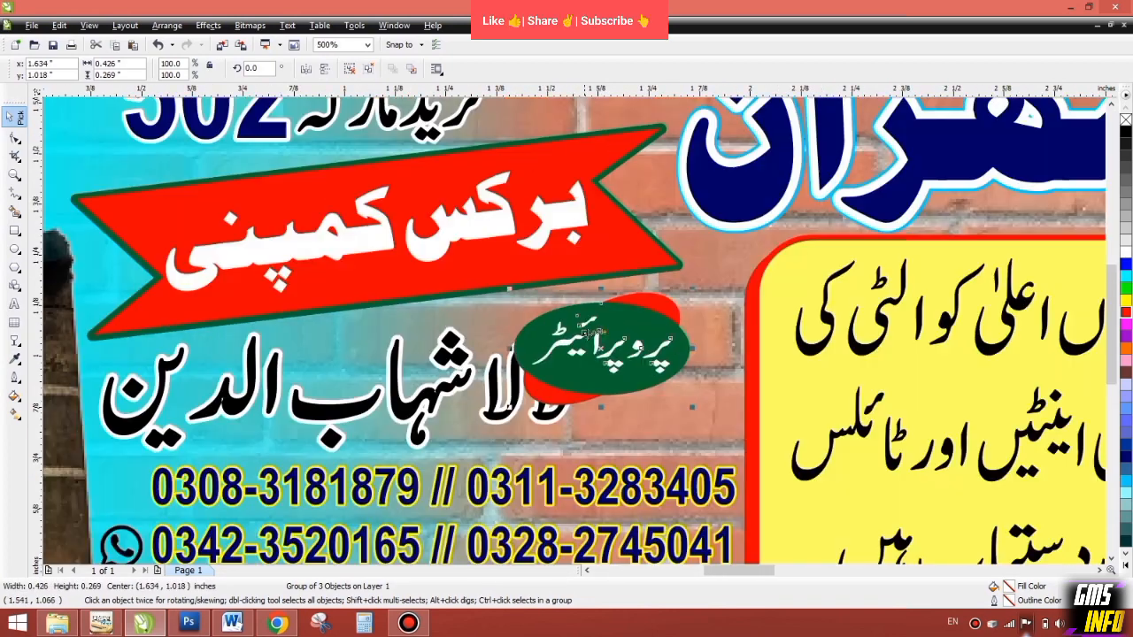
pyautogui.moveTo(580, 331); pyautogui.dragTo(638, 327)
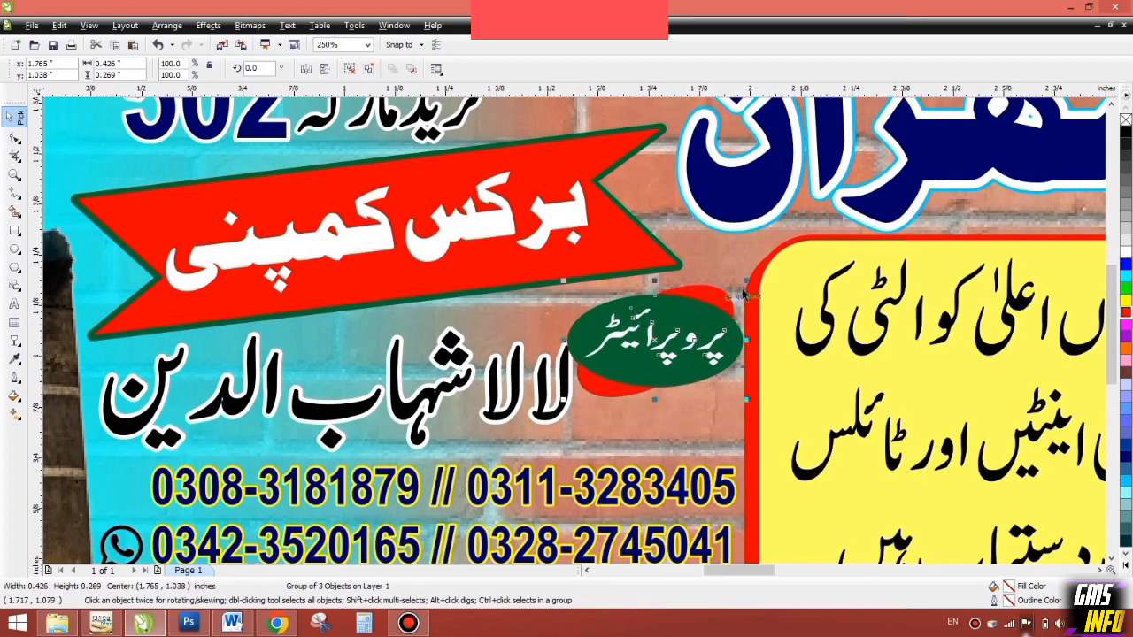
pyautogui.moveTo(743, 281); pyautogui.dragTo(699, 288)
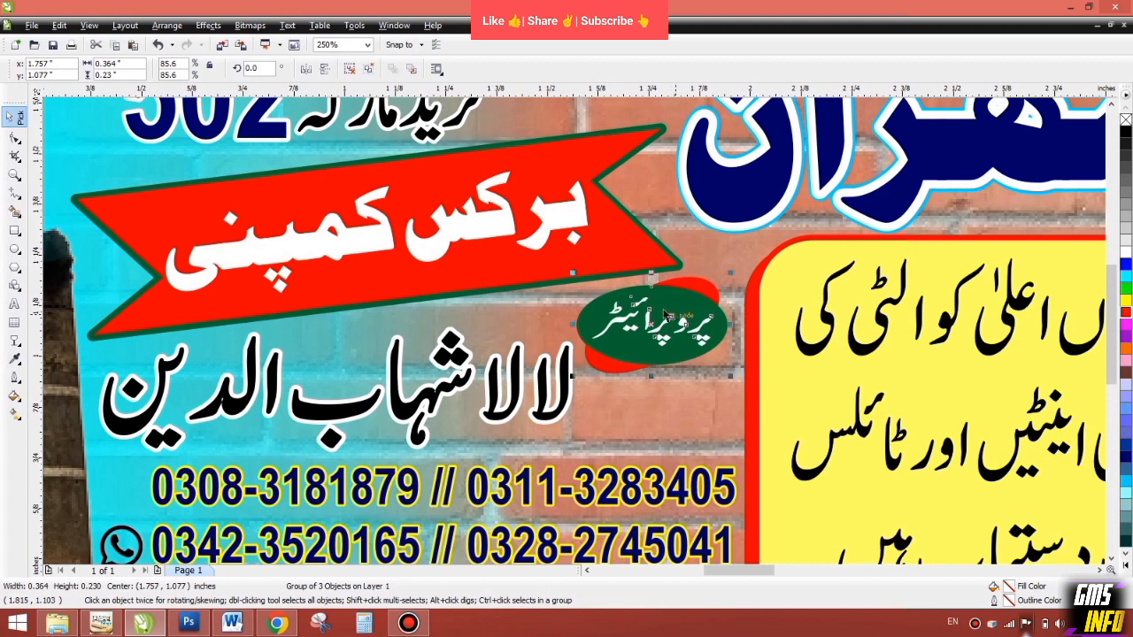
# Move the loose contact-number label onto the card beneath the badge and align its right edge with the phone numbers.
pyautogui.press('F4')
pyautogui.click(1024, 410)
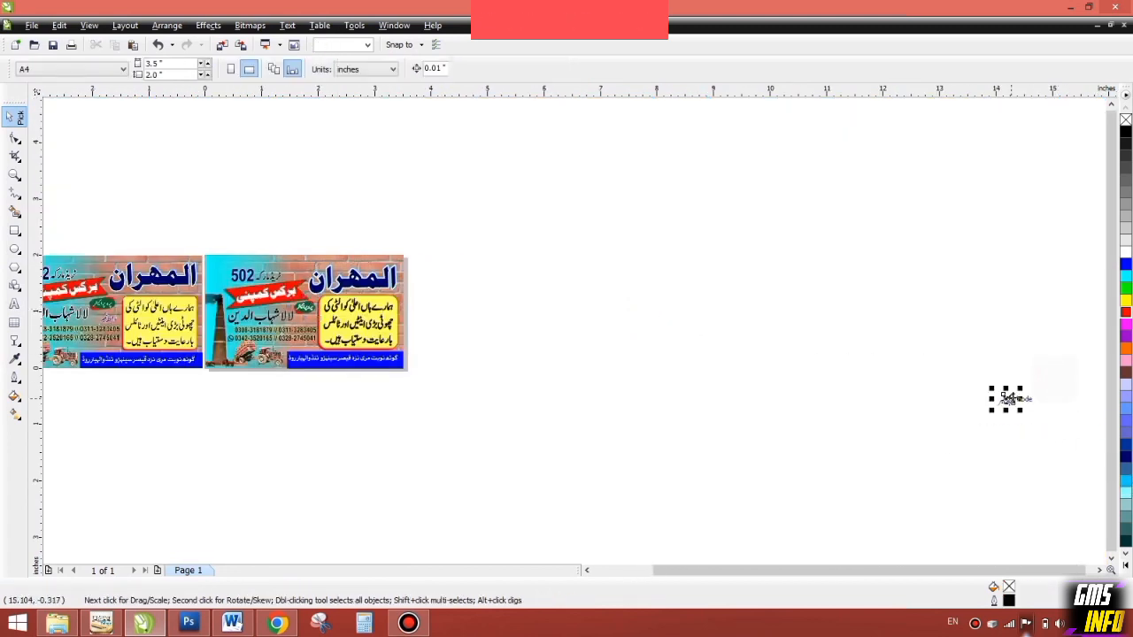
pyautogui.moveTo(1006, 398); pyautogui.dragTo(313, 312)
pyautogui.hotkey('shift', 'F2')
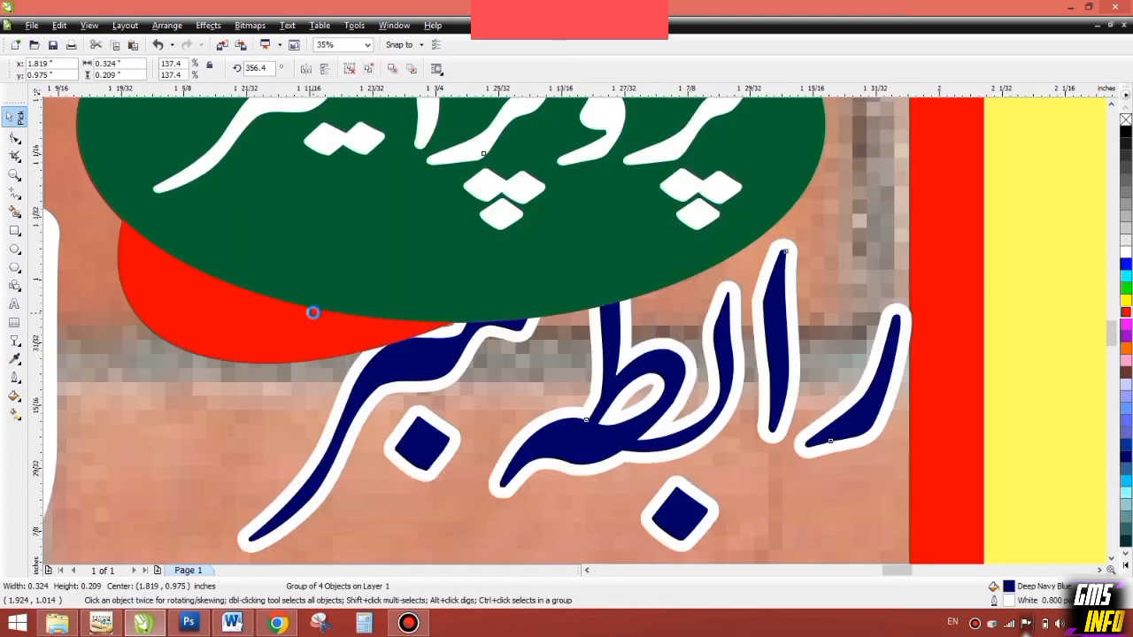
pyautogui.scroll(-2, 624, 370)
pyautogui.scroll(-1, 593, 343)
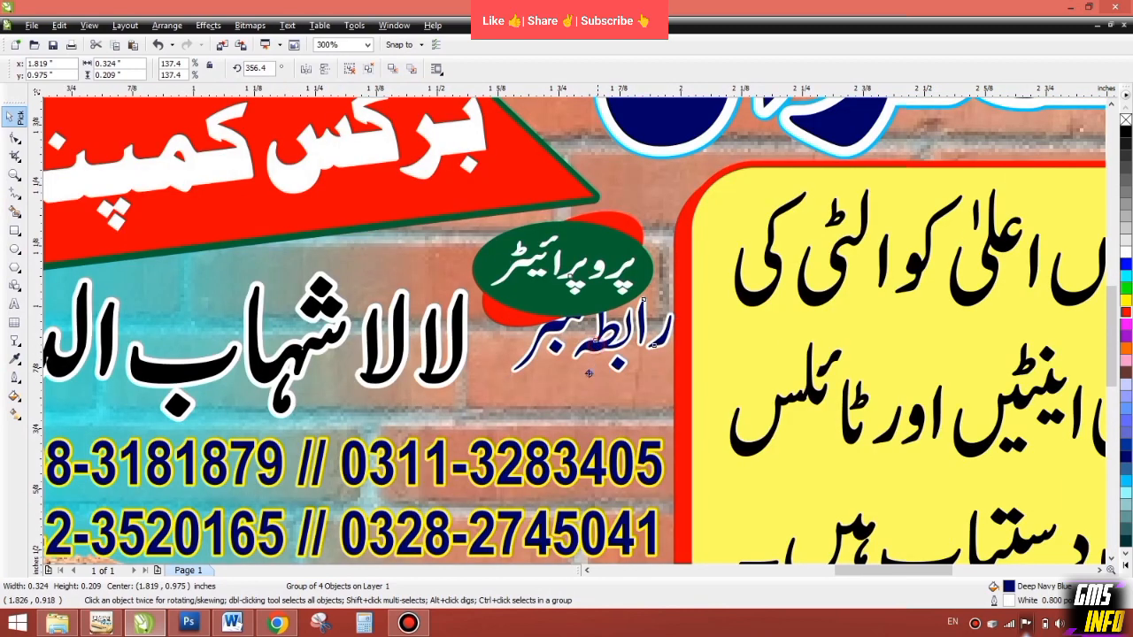
pyautogui.moveTo(589, 373)
pyautogui.mouseDown()
pyautogui.moveTo(577, 388)
pyautogui.moveTo(592, 395)
pyautogui.mouseUp()
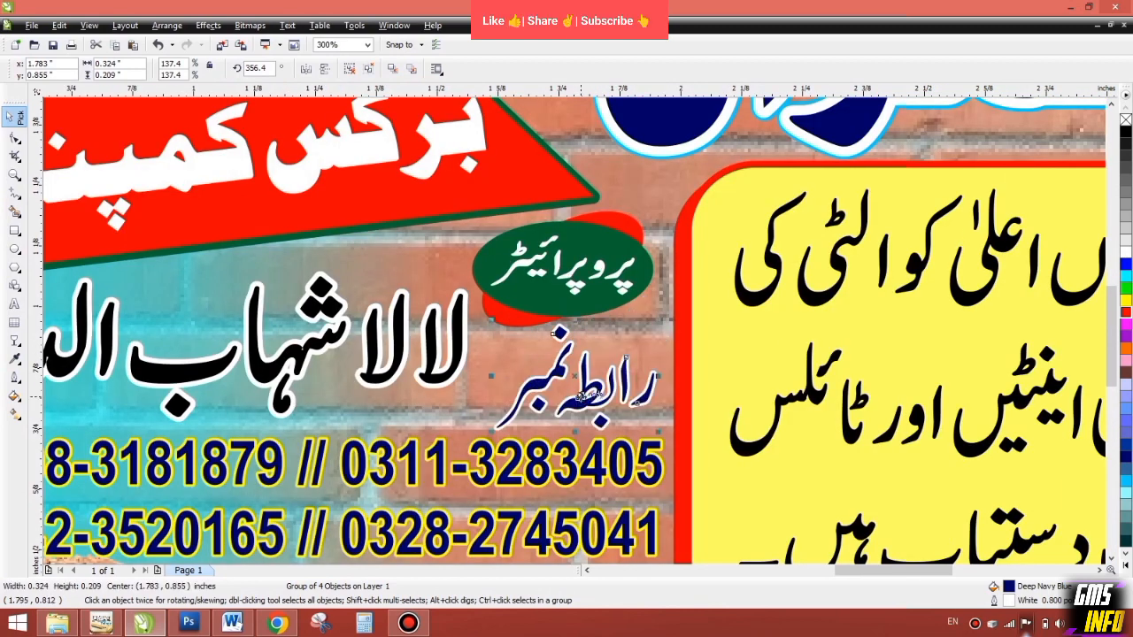
pyautogui.keyDown('shift'); pyautogui.click(657, 458); pyautogui.keyUp('shift')
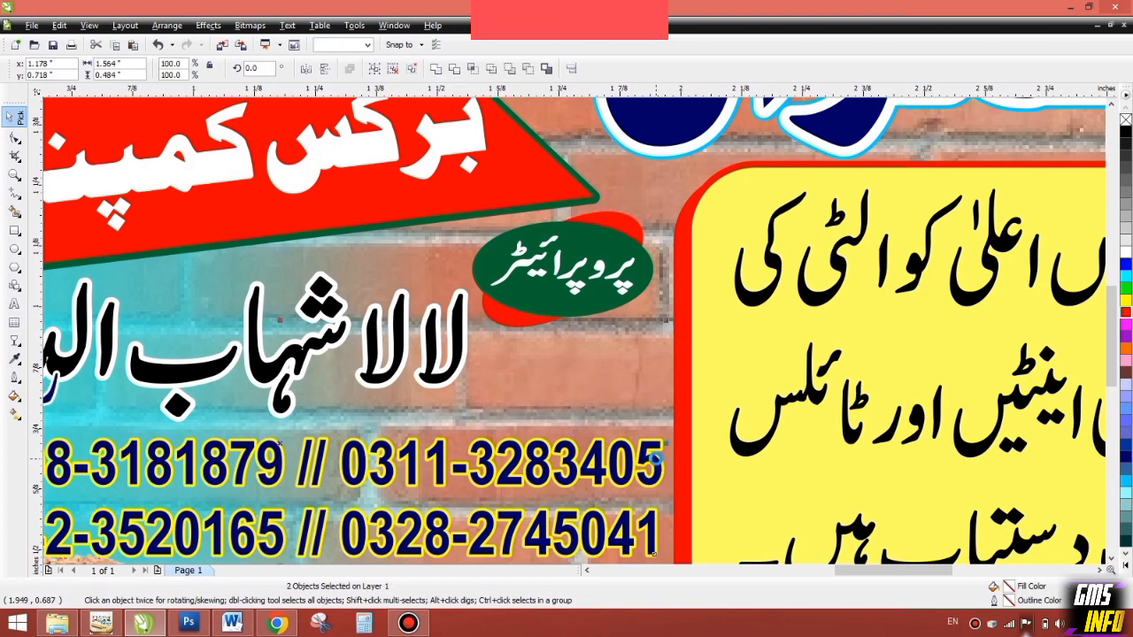
# Compare the finished card with the reference image in a full-screen preview.
pyautogui.press('F4')
pyautogui.hotkey('ctrl', 'a')
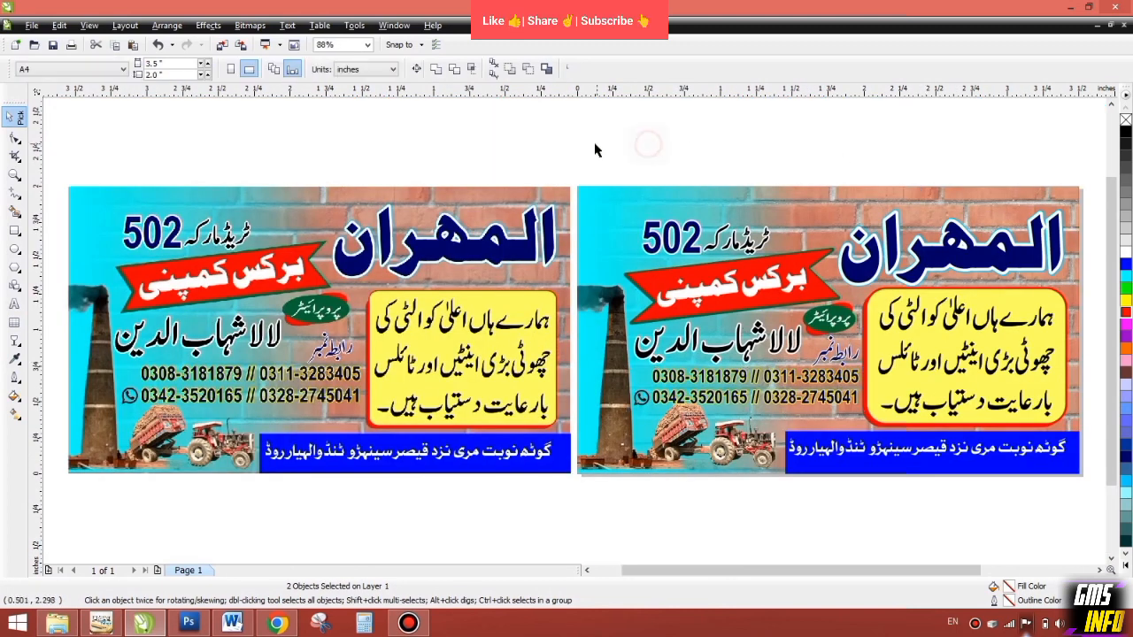
pyautogui.press('F9')
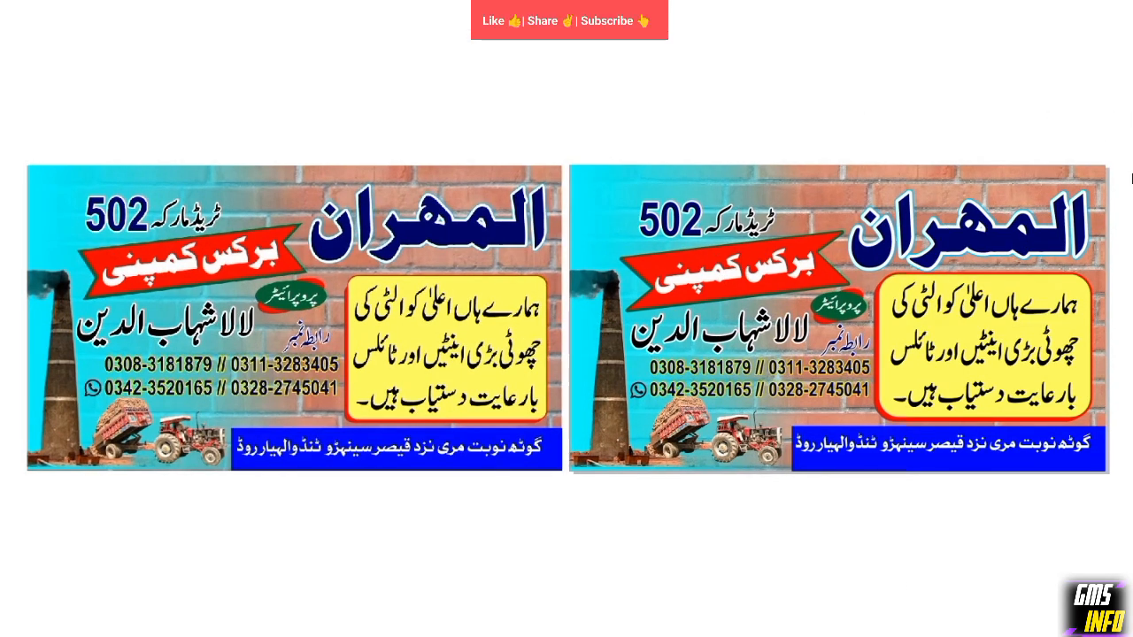
pyautogui.click(470, 498)
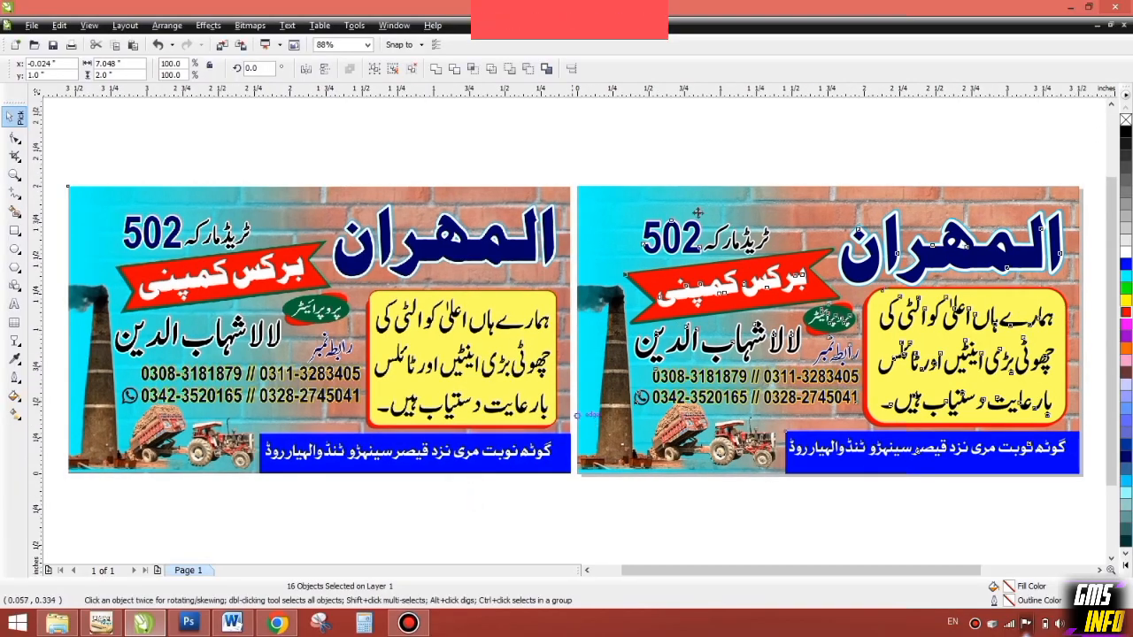
# Close the business card drawing.
pyautogui.click(1112, 25)
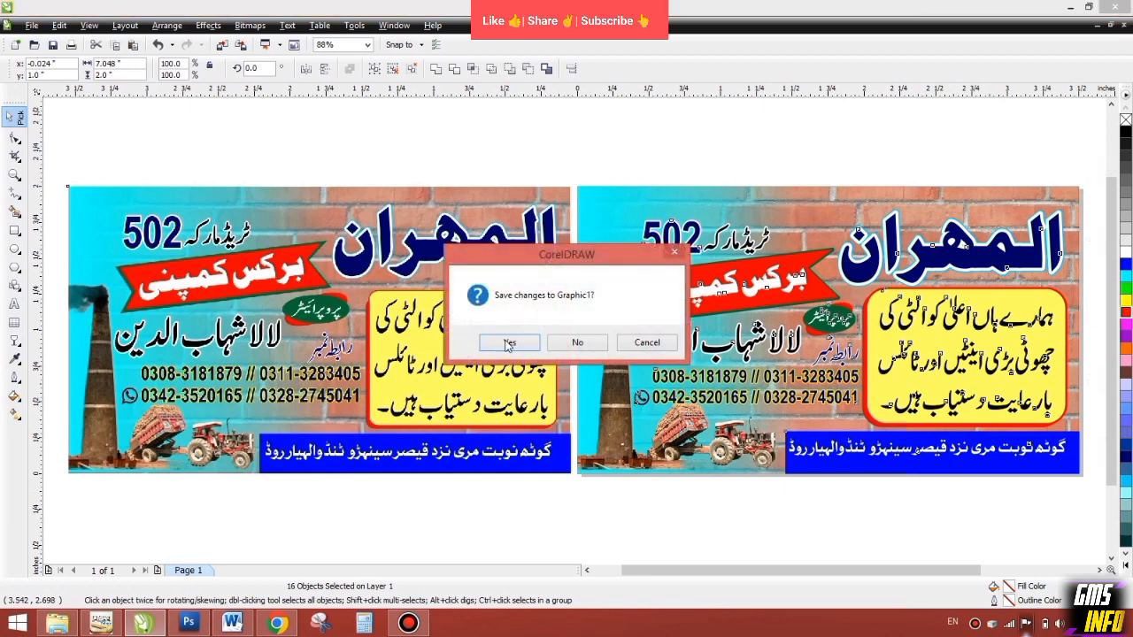